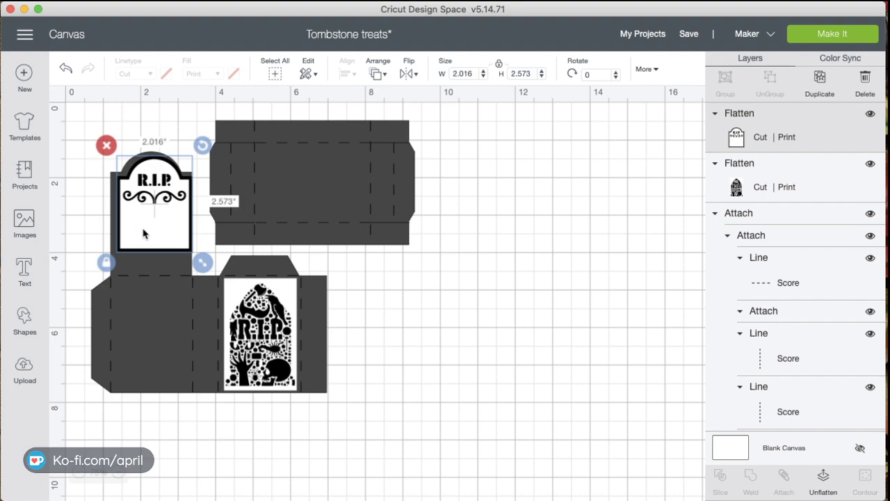
- Align the R.I.P. tombstone outline with the template's arched flap and the patterned R.I.P. design with the panel below the trapezoid tab
drag(144, 222, 139, 219)
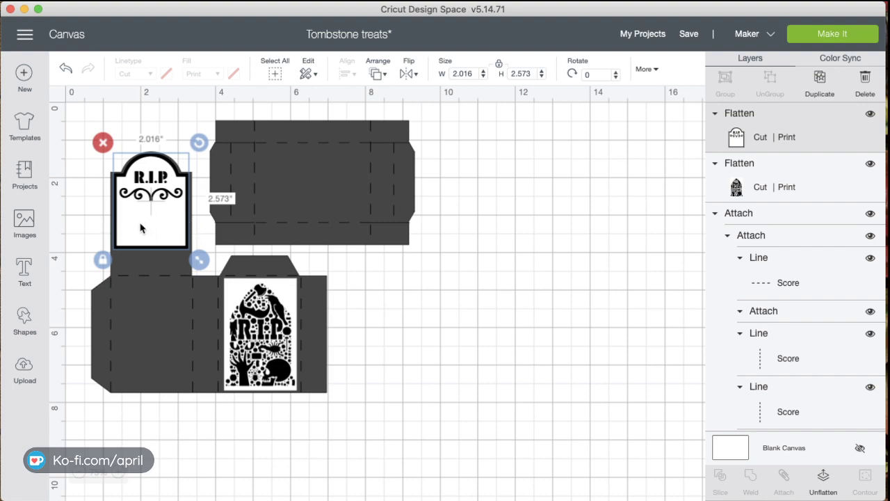
mouse_move(141, 227)
mouse_down()
mouse_move(319, 246)
mouse_move(201, 214)
mouse_move(144, 232)
mouse_up()
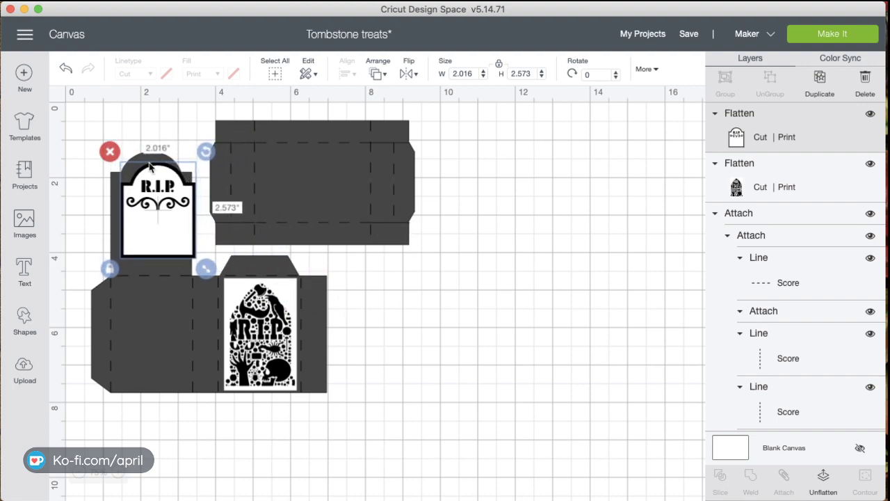
drag(156, 240, 146, 237)
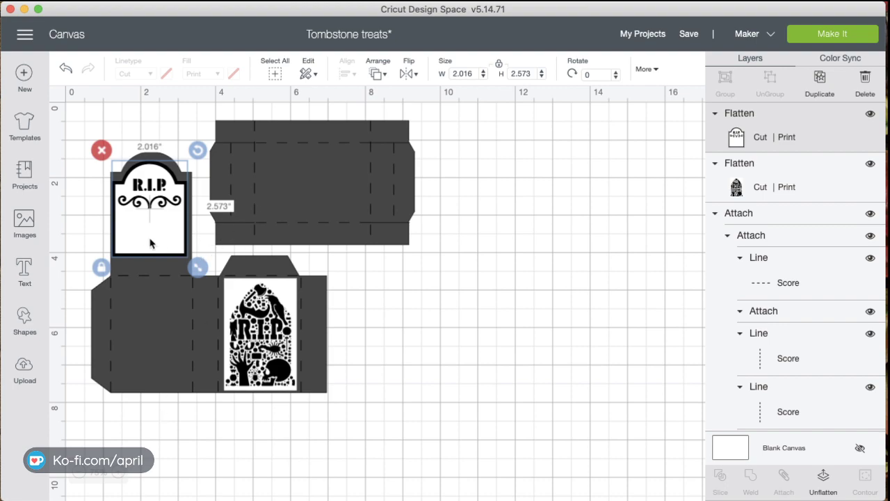
mouse_move(139, 235)
mouse_down()
mouse_move(167, 220)
mouse_move(136, 227)
mouse_move(144, 244)
mouse_move(146, 238)
mouse_up()
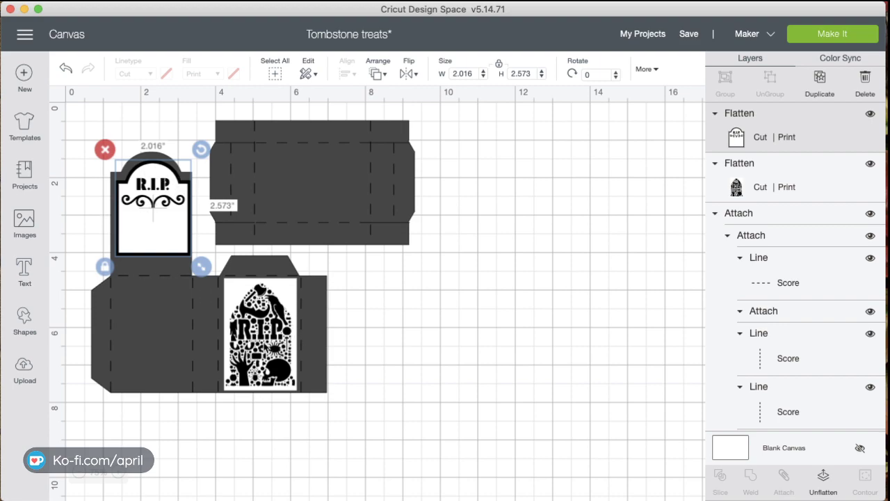
drag(266, 347, 242, 221)
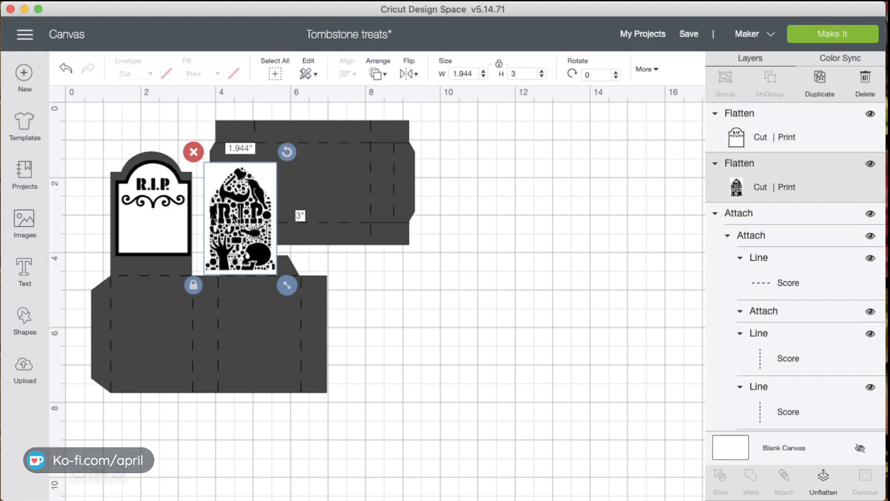
drag(226, 226, 245, 341)
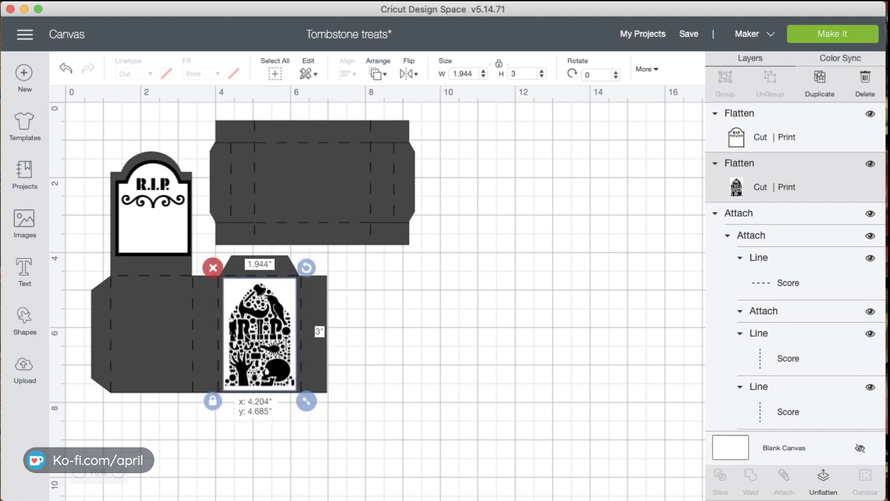
click(143, 208)
drag(143, 209, 139, 197)
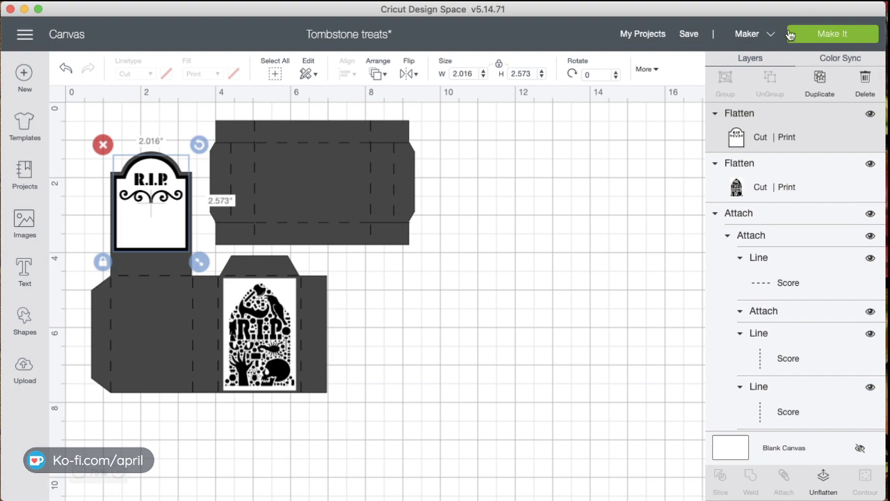
- Save the Tombstone treats project and proceed to preparing its mats
click(689, 33)
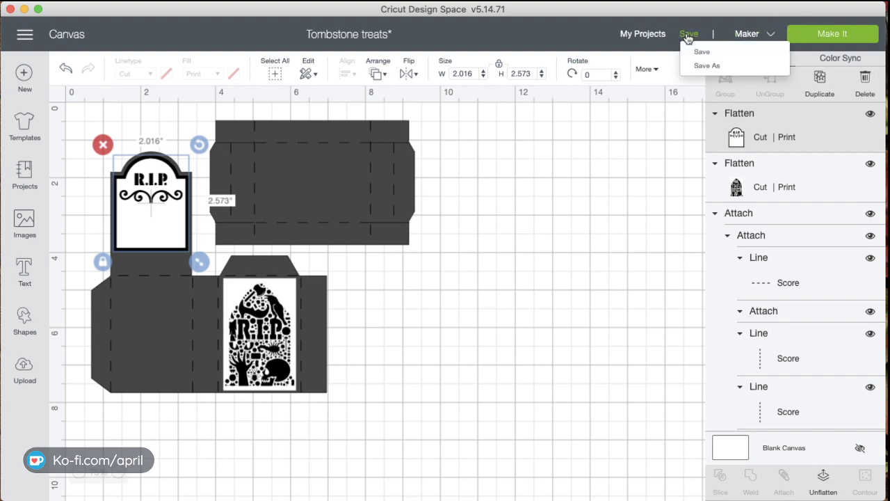
click(698, 64)
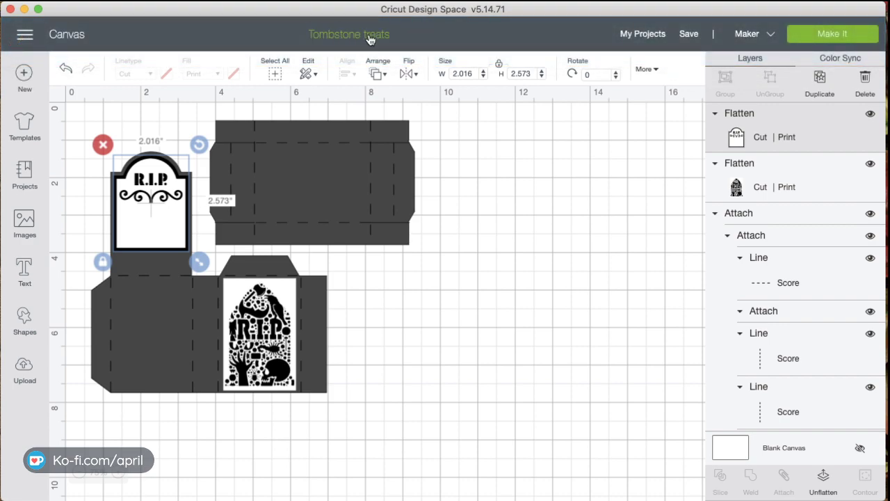
click(809, 39)
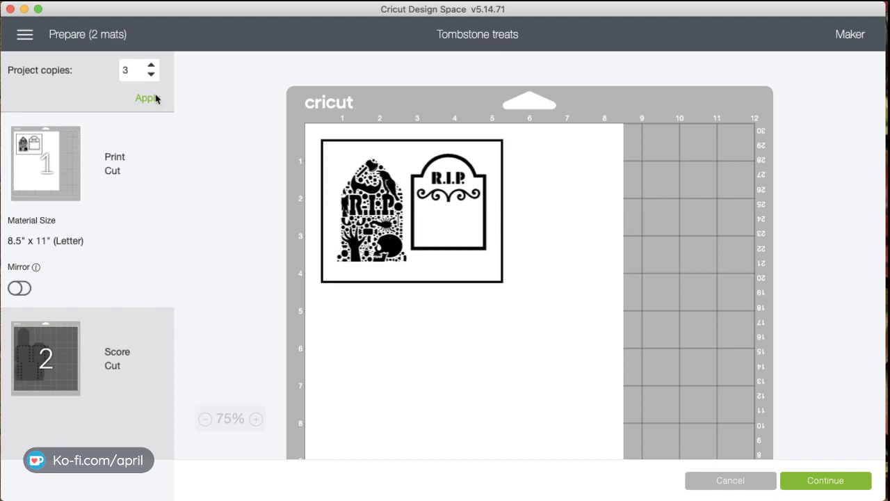
- Try several project copy counts, including 3 and 6, and settle on 4 copies
click(153, 97)
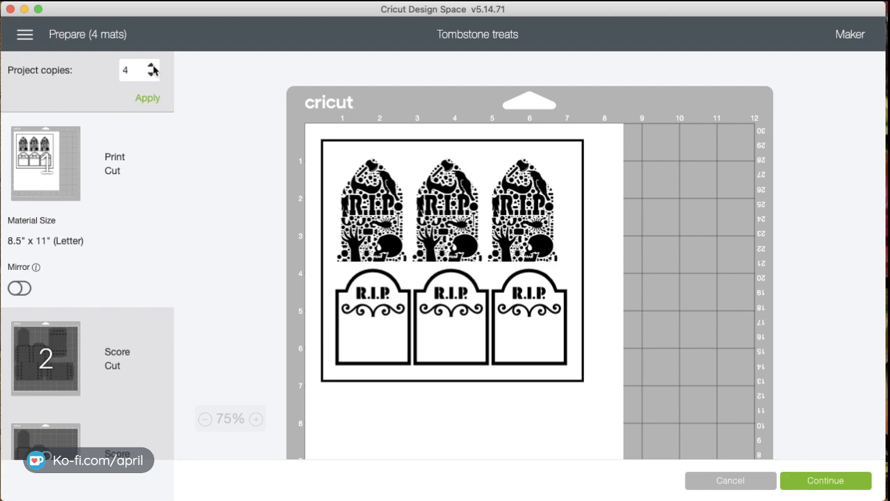
click(151, 66)
click(151, 98)
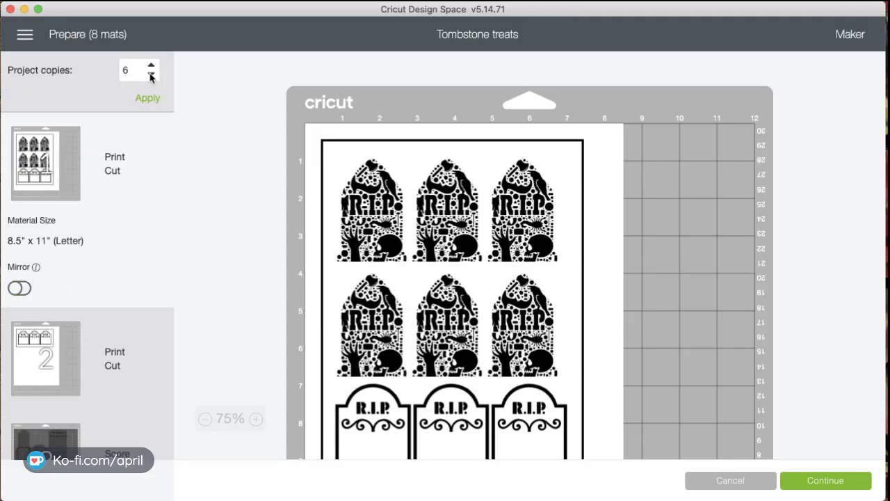
click(149, 98)
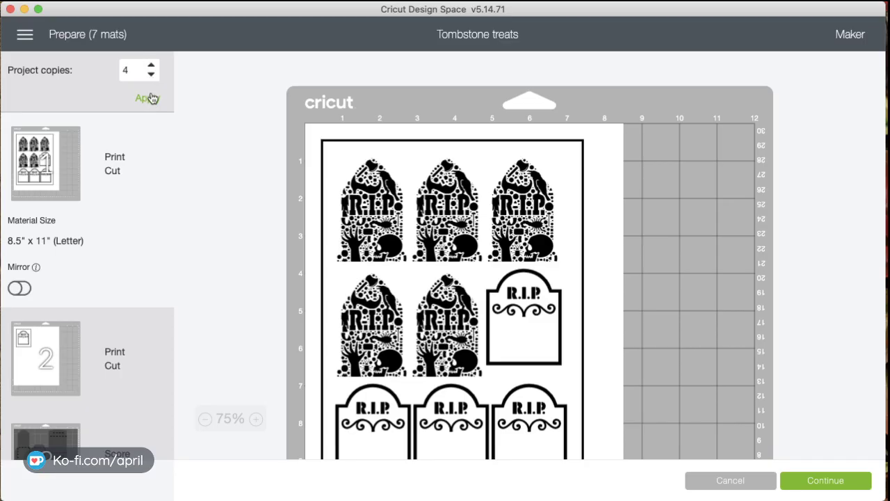
click(149, 98)
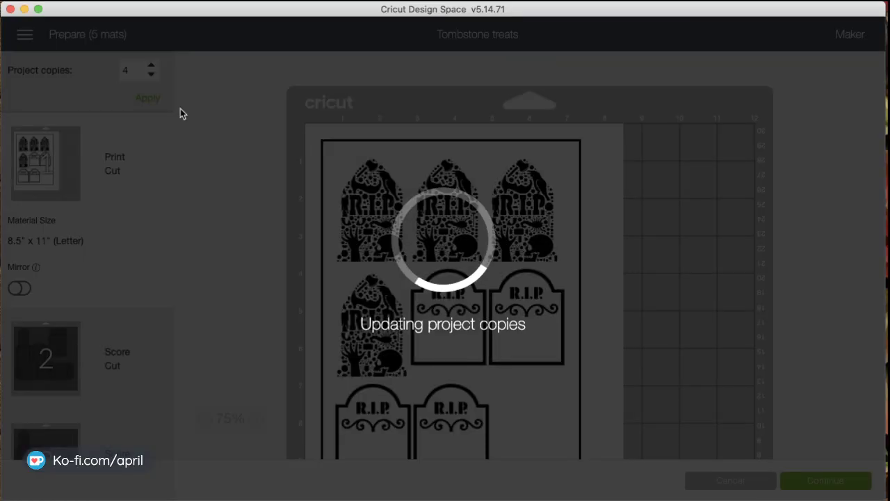
- Examine how the pieces are laid out on the print mat and on mat 2
scroll(453, 406, down, 5)
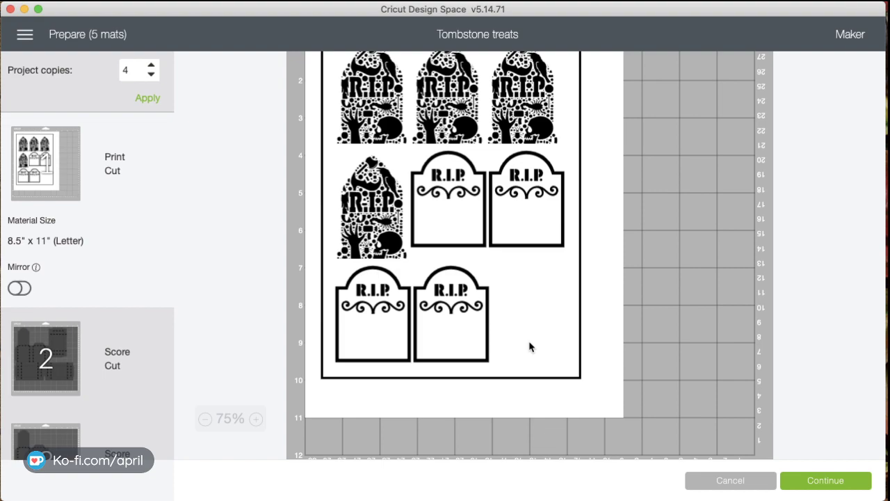
click(78, 349)
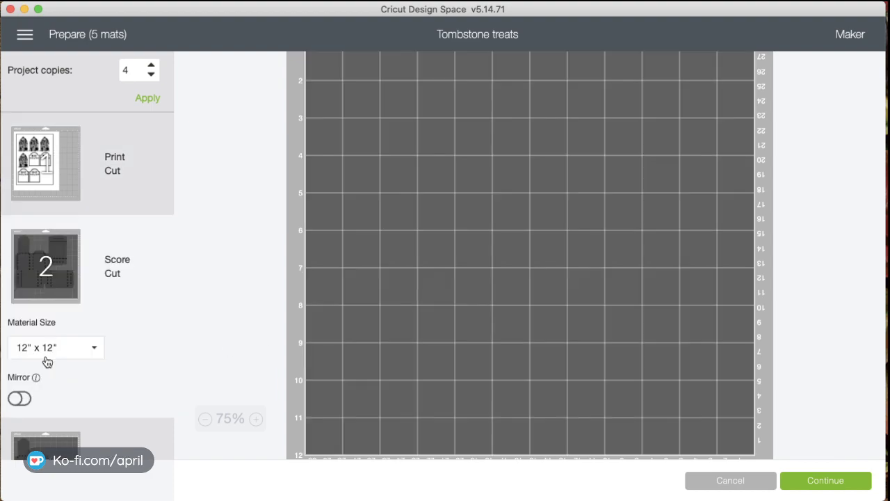
scroll(604, 337, up, 4)
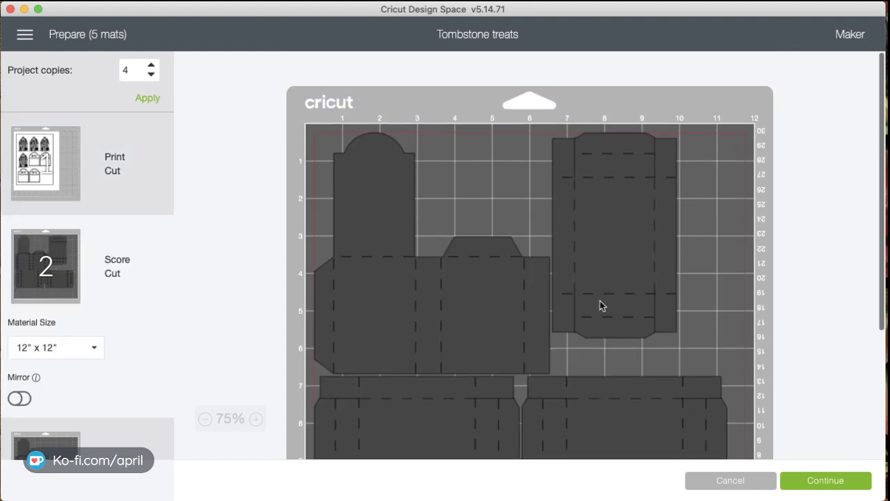
scroll(595, 310, down, 6)
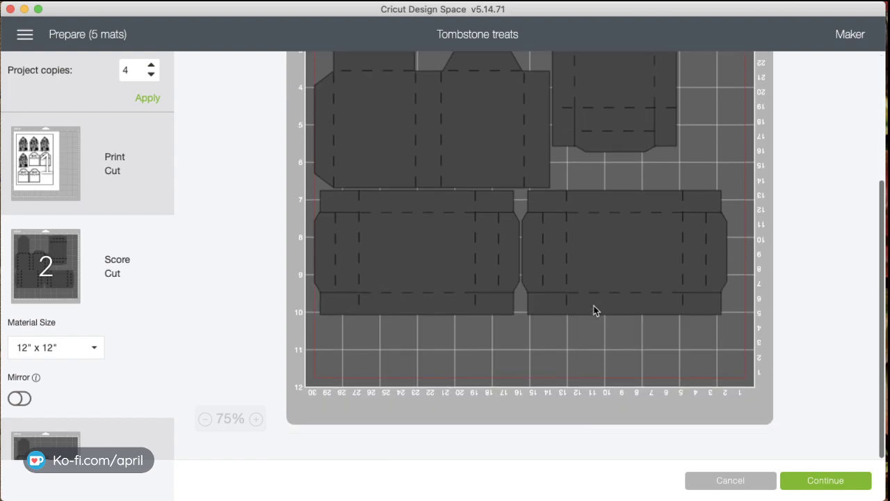
scroll(96, 334, down, 8)
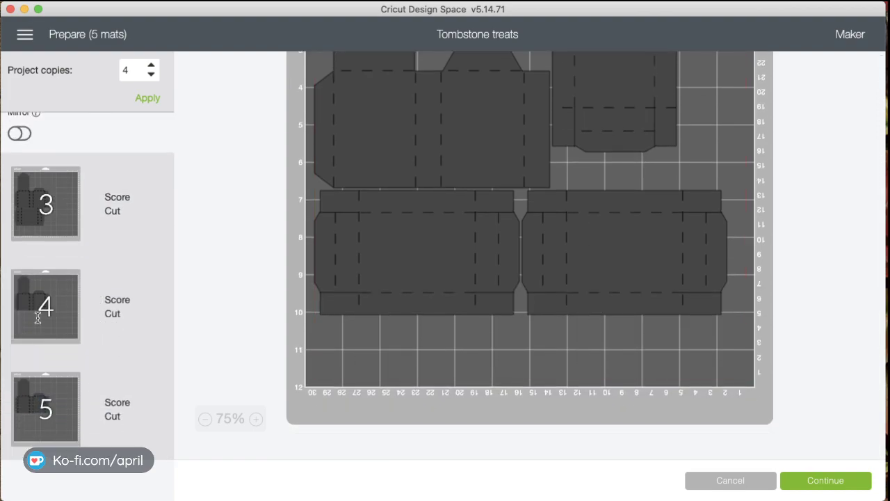
- Move the box piece from mat 5 to mat 3
click(27, 412)
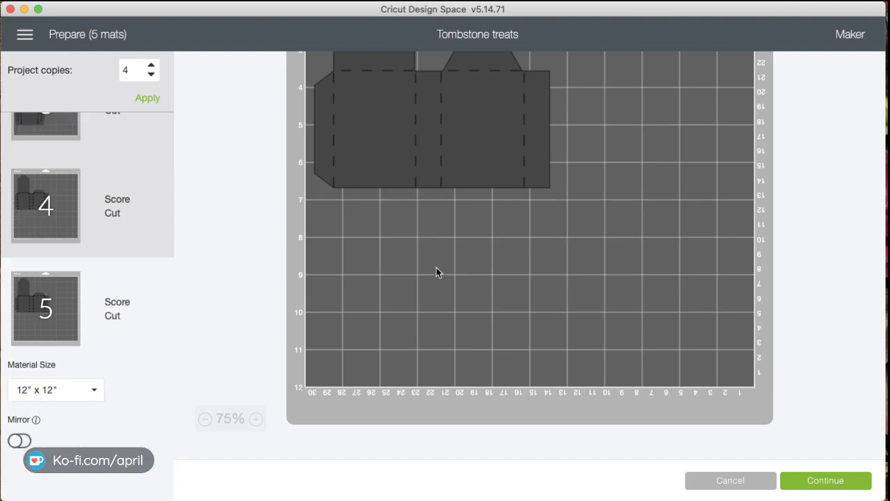
scroll(384, 250, up, 6)
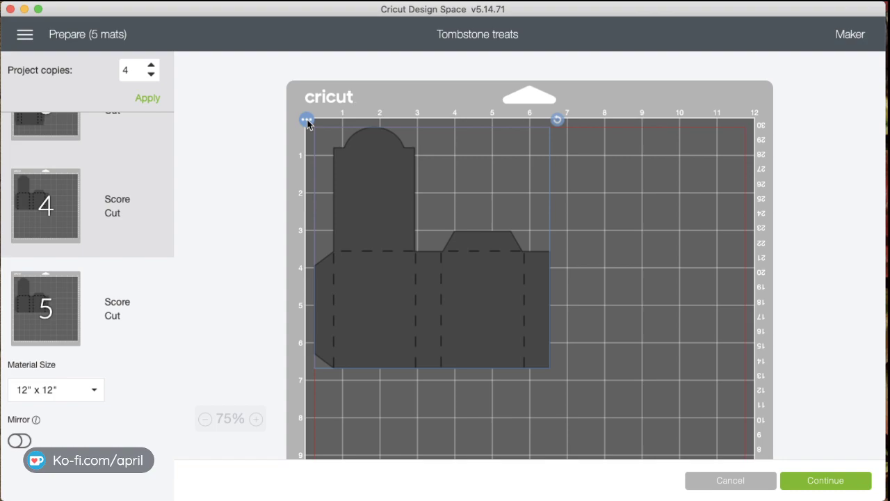
click(309, 122)
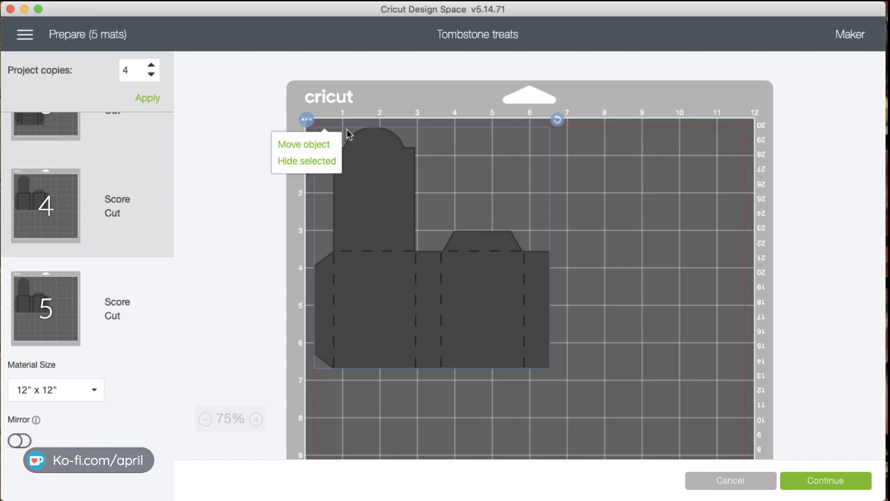
click(309, 149)
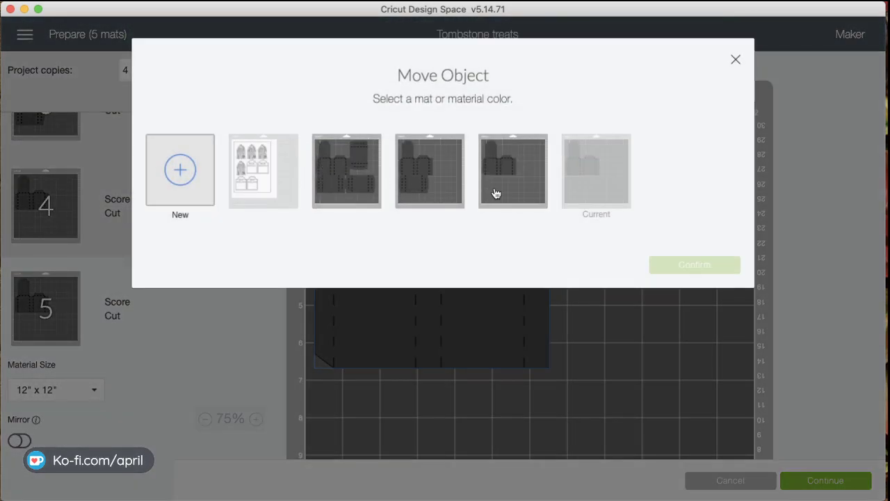
click(446, 194)
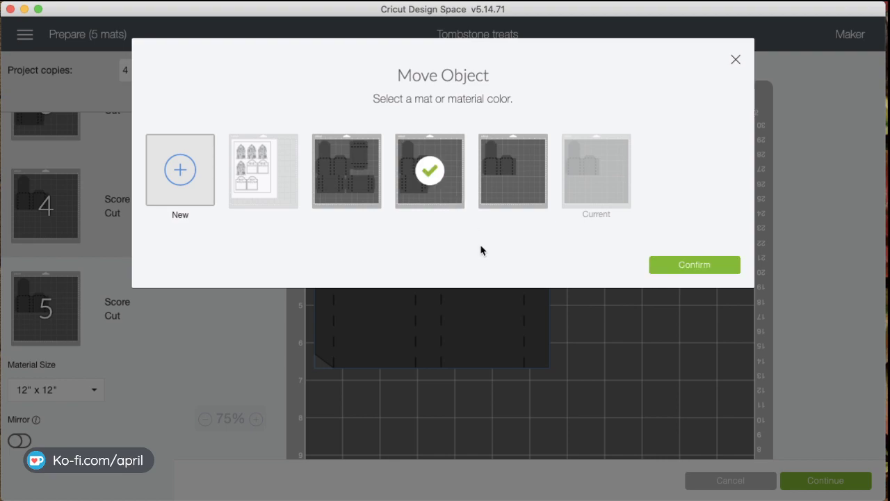
click(724, 266)
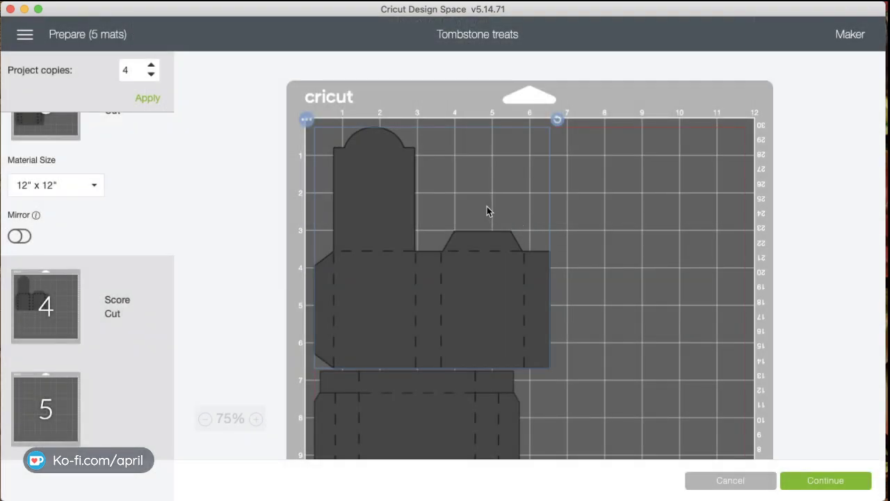
- Place the transferred box piece in mat 3's lower right corner and rotate it a quarter turn counterclockwise
drag(423, 252, 525, 284)
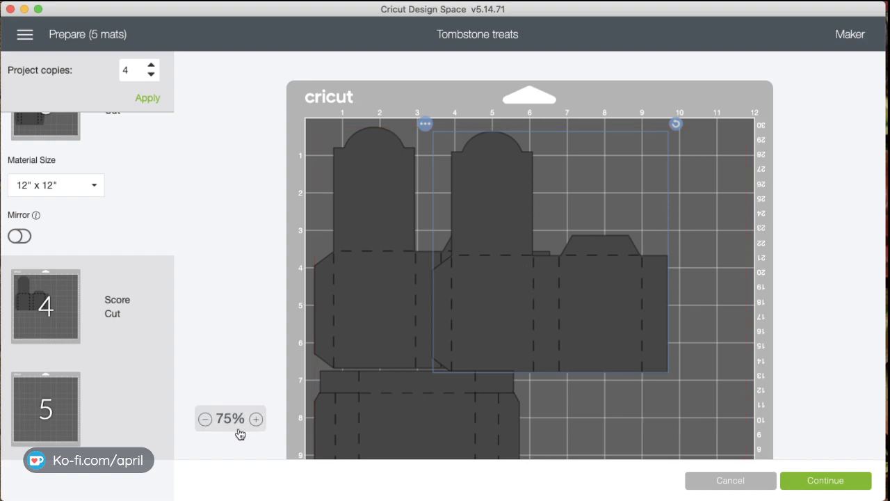
click(206, 422)
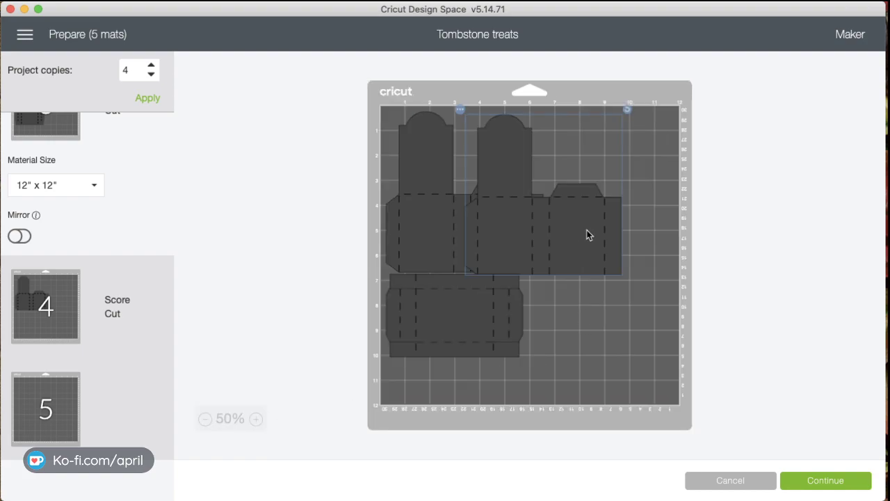
drag(568, 216, 681, 349)
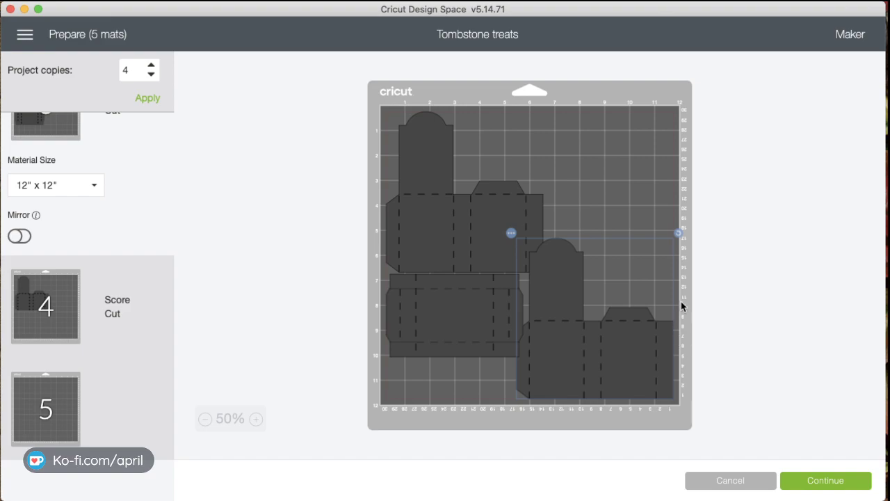
drag(680, 236, 544, 271)
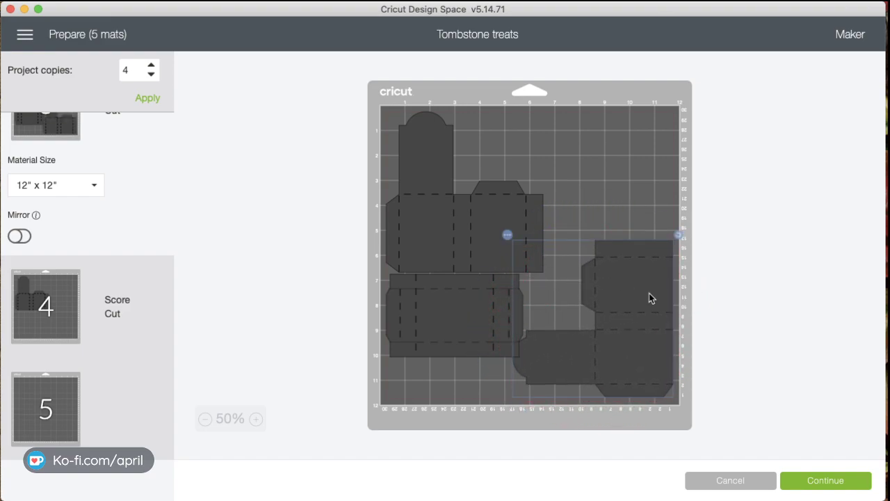
- Move the rectangular scored piece to the upper right corner of mat 3
click(458, 311)
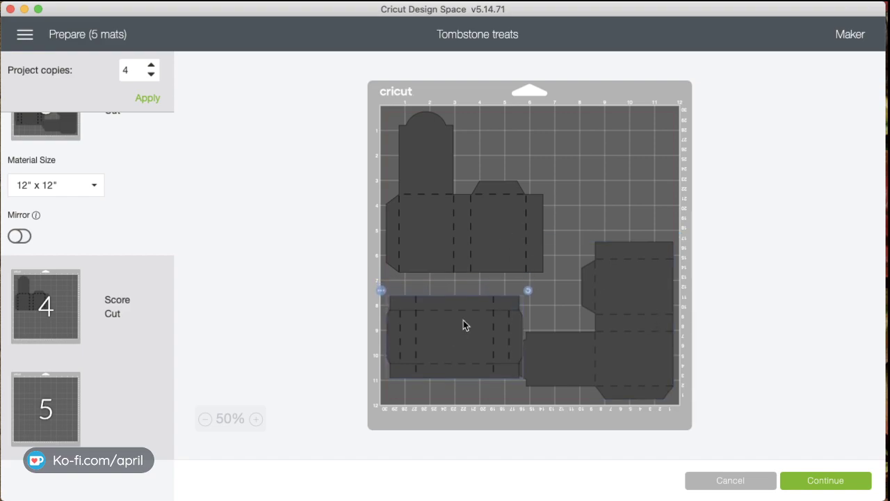
drag(457, 324, 645, 104)
- Rotate mat 3's original box piece a quarter turn clockwise, place it at the lower left, and shift the other box piece closer to it
drag(493, 235, 443, 258)
drag(548, 126, 527, 262)
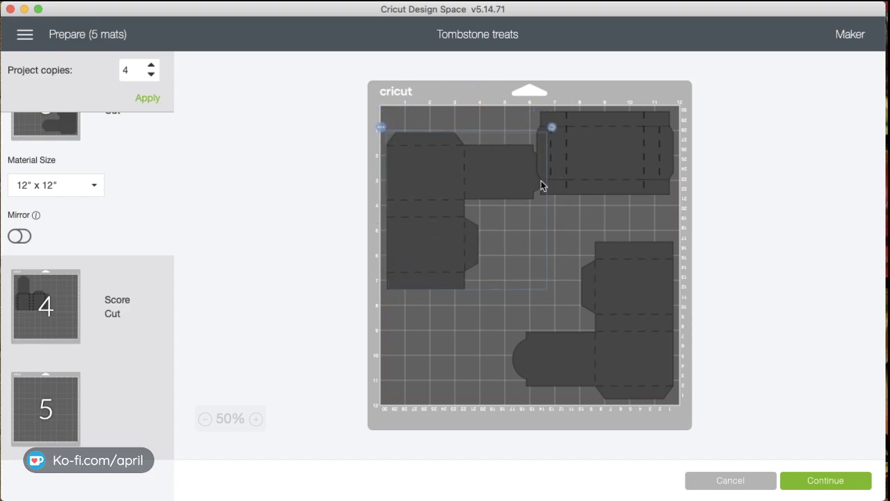
drag(553, 128, 555, 129)
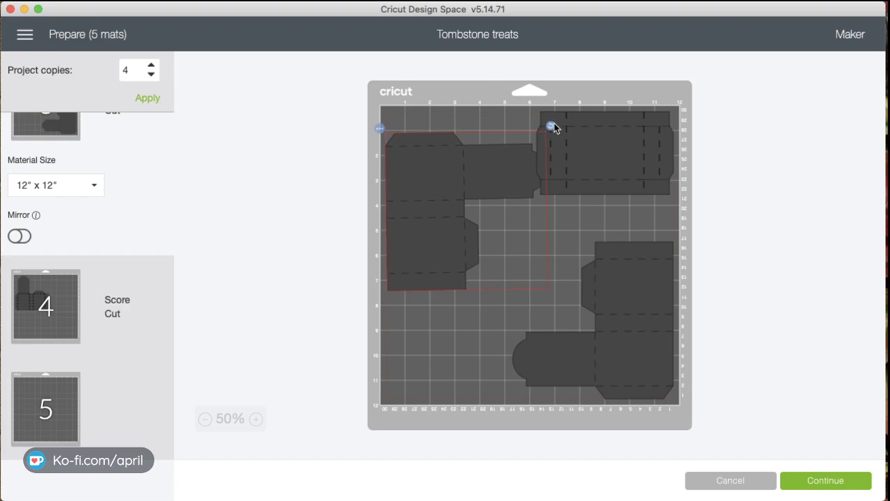
drag(450, 175, 437, 322)
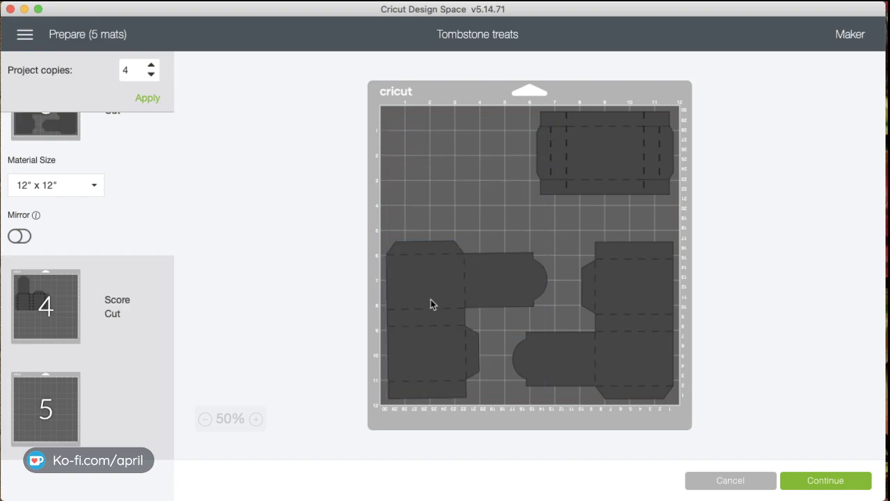
drag(615, 308, 592, 309)
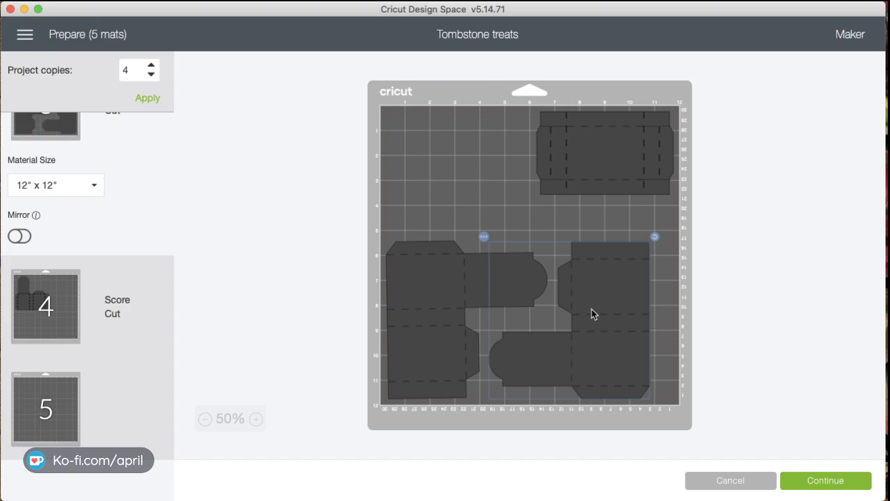
- Move the box piece from mat 4 to mat 2
click(46, 310)
click(423, 193)
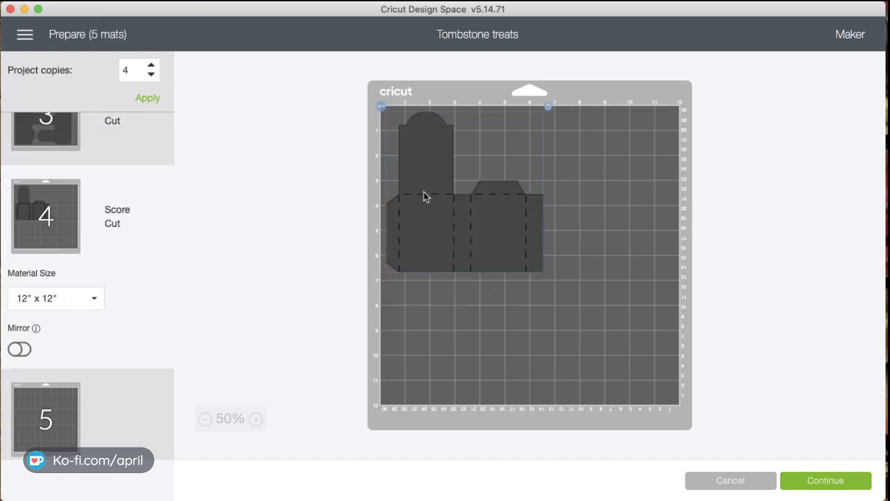
click(382, 109)
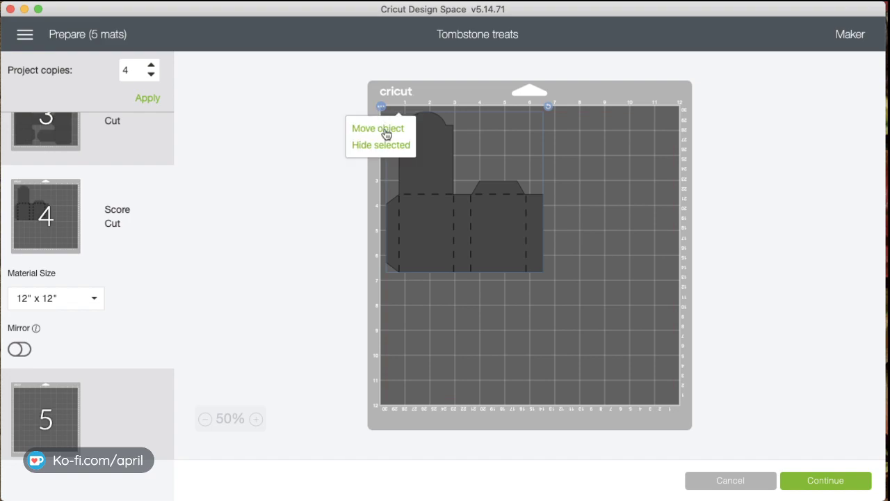
click(387, 130)
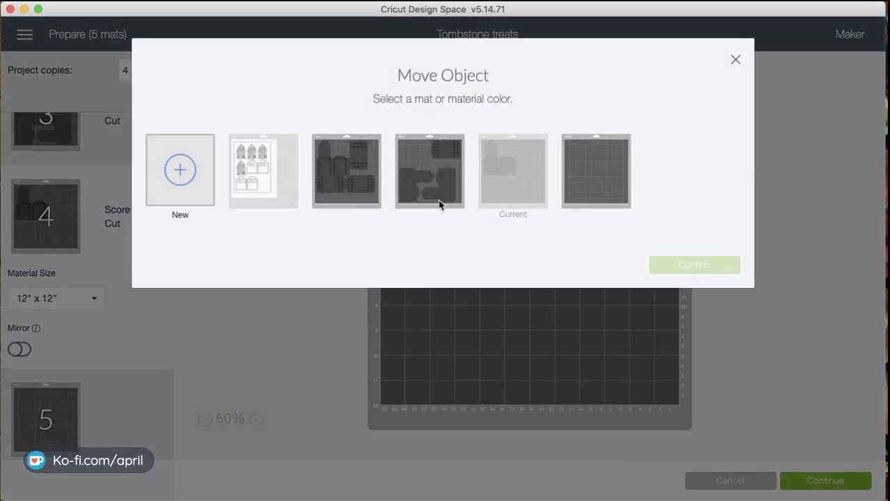
click(369, 184)
click(698, 265)
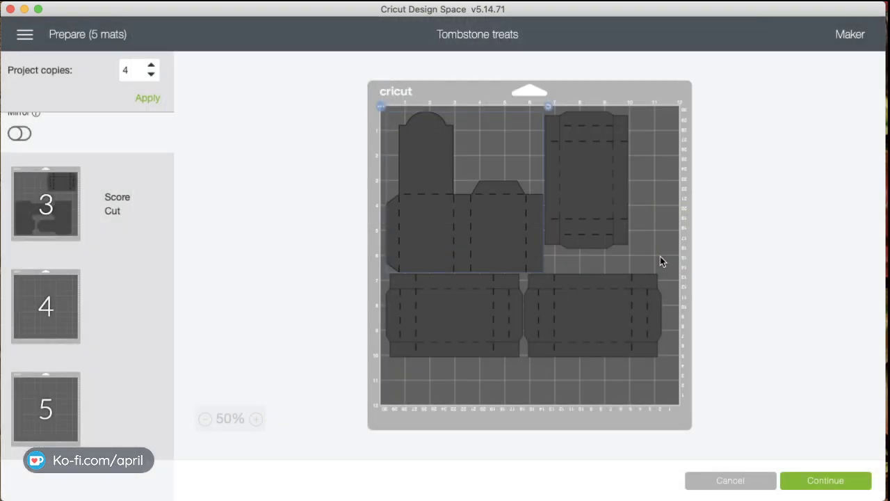
- Shift the transferred box piece lower on mat 2 and move the upright rectangular scored piece to mat 3
drag(491, 223, 550, 326)
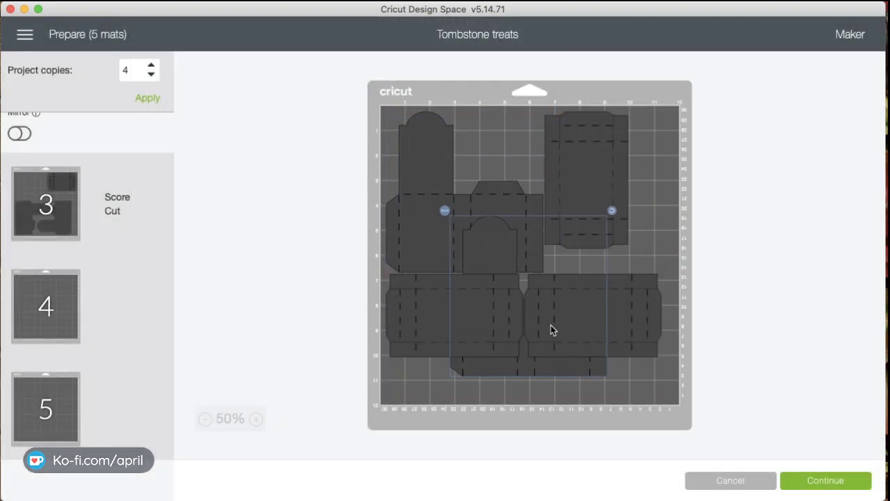
click(602, 168)
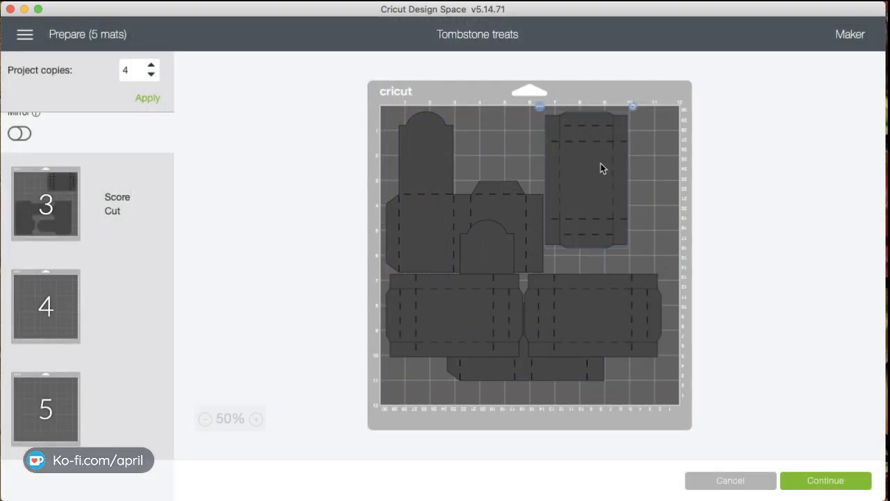
click(540, 108)
click(557, 129)
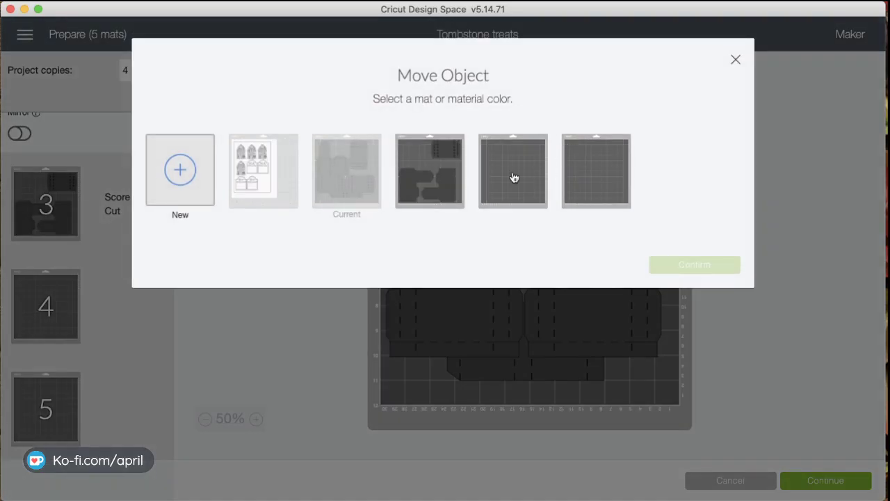
click(428, 163)
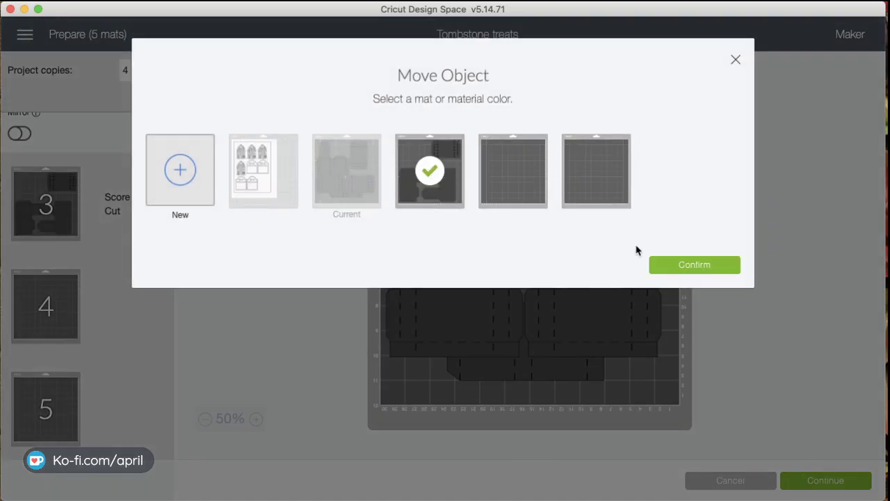
click(699, 269)
- Place the upright rectangle above mat 3's lower left box piece and shift the other box piece to the mat's right edge
drag(557, 233, 503, 195)
drag(591, 149, 596, 179)
drag(477, 174, 430, 174)
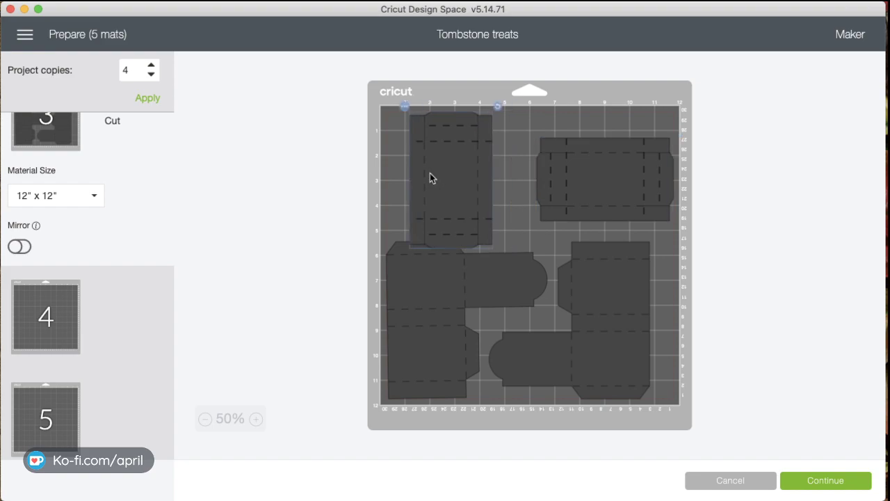
mouse_move(486, 283)
mouse_down()
mouse_move(506, 295)
mouse_move(483, 295)
mouse_up()
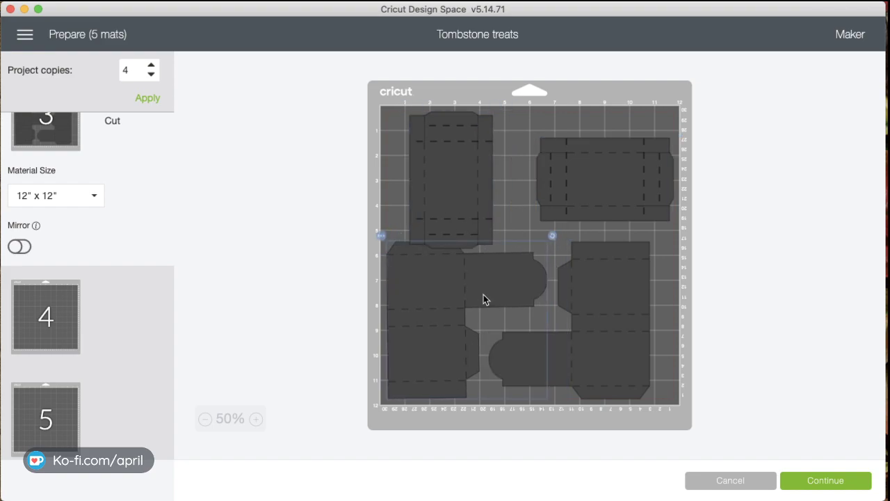
drag(623, 294, 647, 301)
- Place mat 3's horizontal rectangle in the upper left corner and the upright rectangle directly beside it
drag(563, 181, 547, 165)
drag(431, 184, 419, 166)
drag(584, 191, 545, 151)
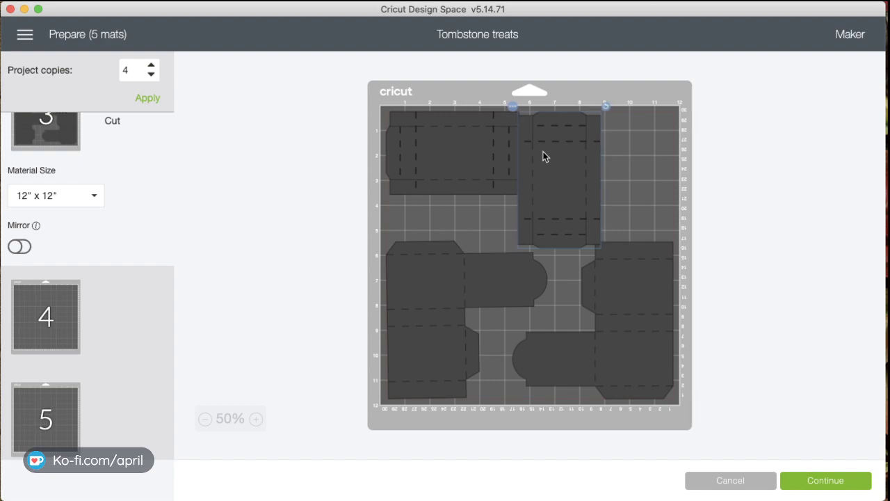
mouse_move(600, 243)
mouse_down()
mouse_move(601, 234)
mouse_move(611, 244)
mouse_up()
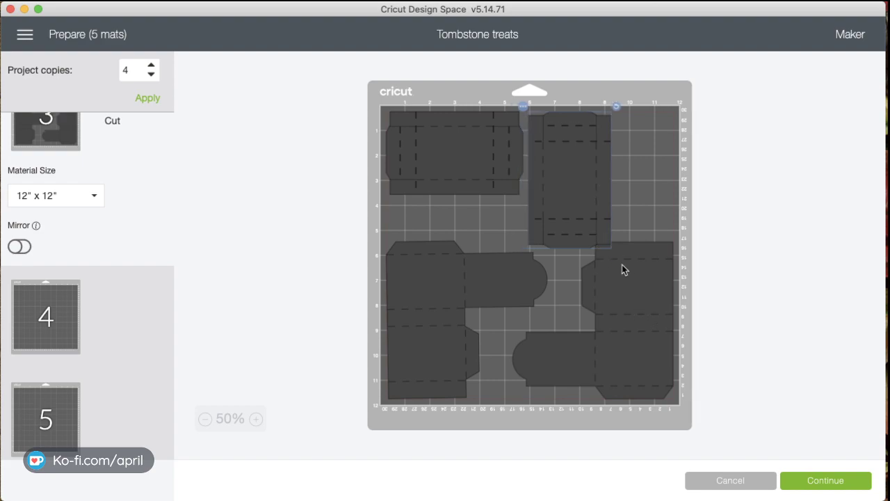
- Rotate mat 3's lower right box piece upright and move the upright rectangle toward the upper right corner
click(621, 278)
drag(677, 239, 598, 325)
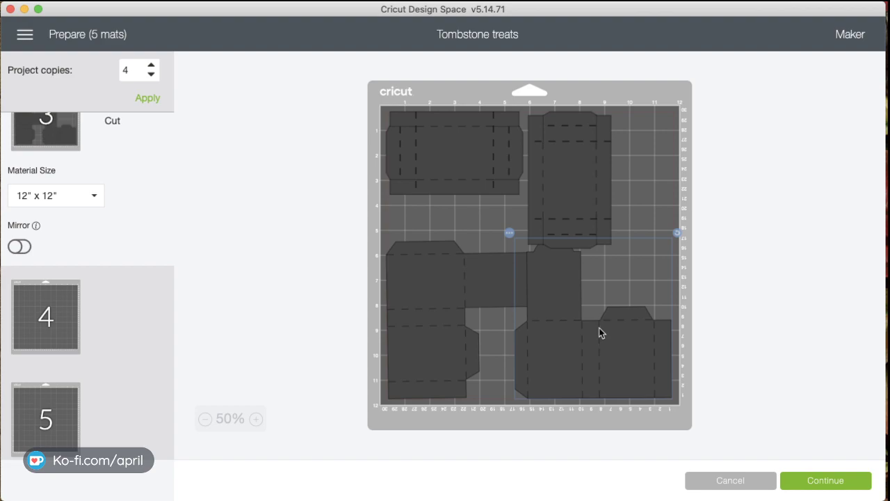
drag(668, 233, 632, 272)
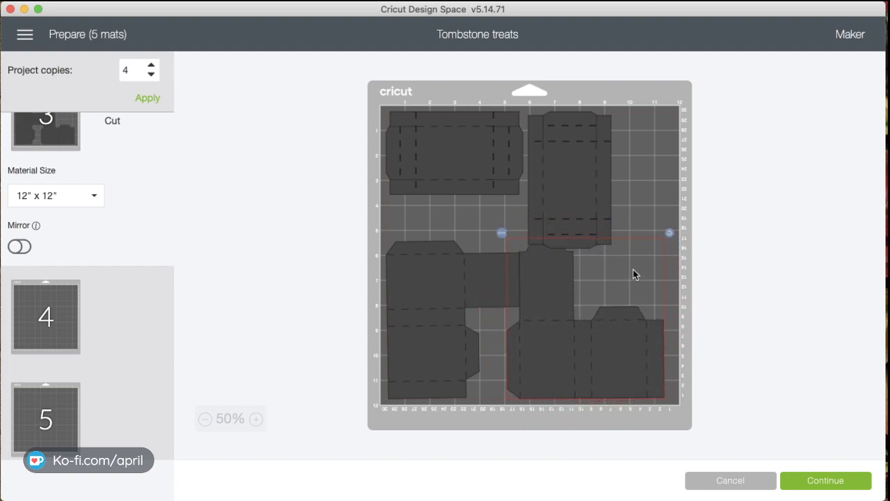
drag(592, 226, 620, 199)
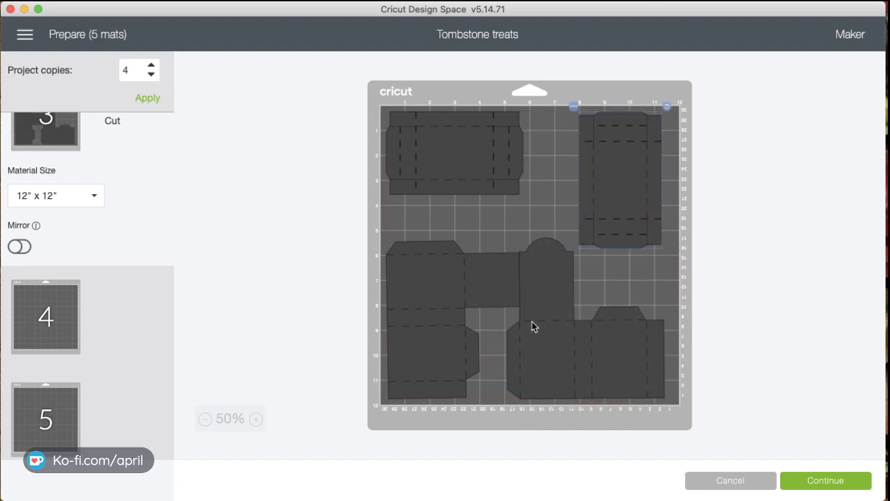
click(565, 278)
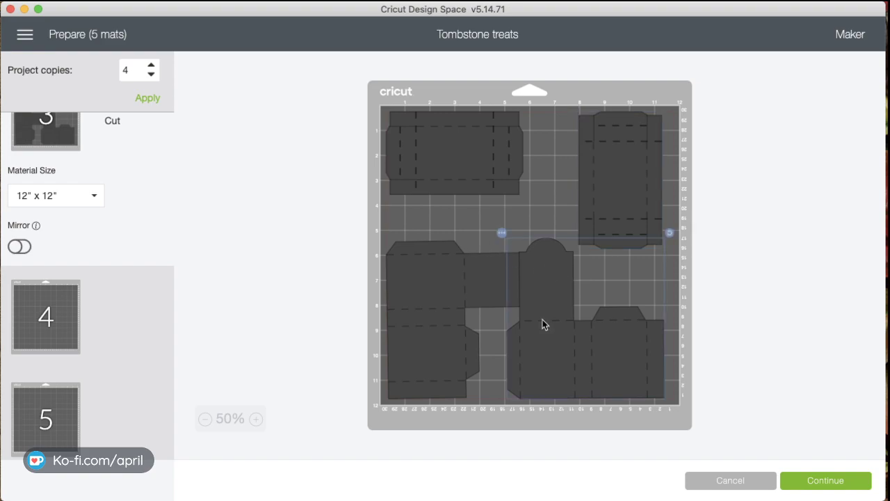
- Return to the canvas and duplicate the box piece, placing the copy to the lower right of the original
click(731, 481)
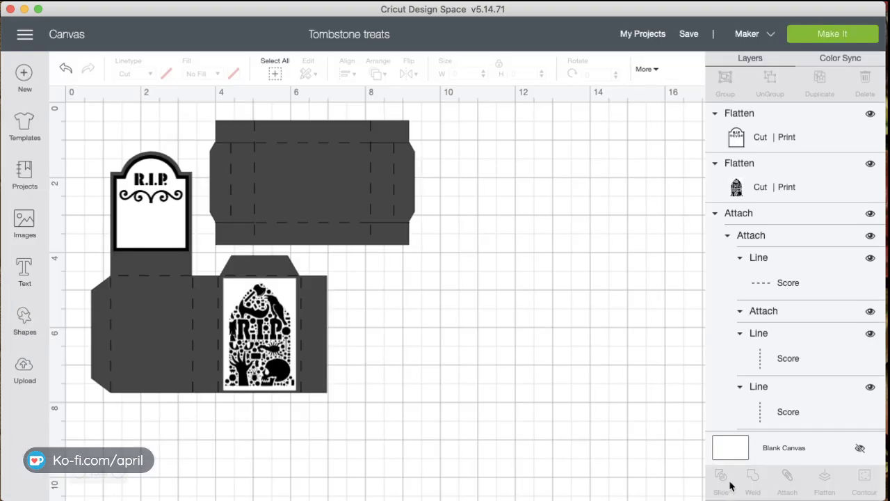
click(186, 321)
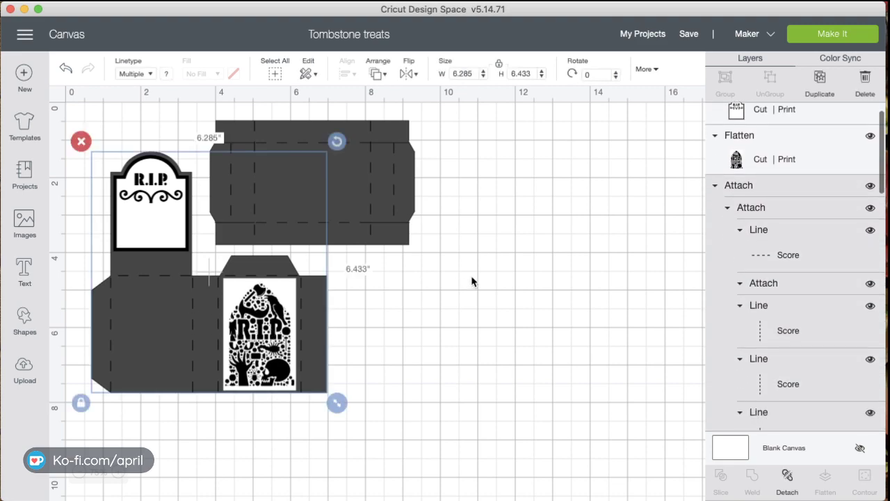
click(821, 76)
drag(176, 326, 442, 369)
- Duplicate the rectangular scored piece, flip the copied box piece horizontally, and place the rectangle copy above it
click(330, 222)
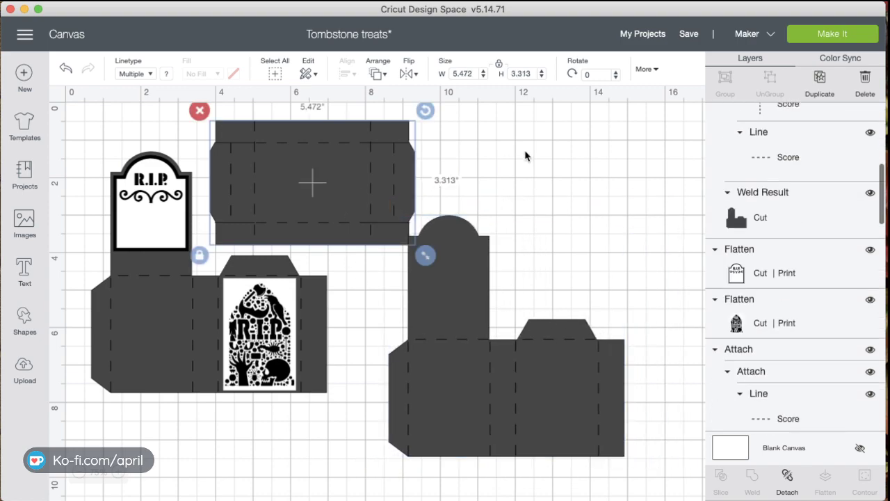
click(819, 83)
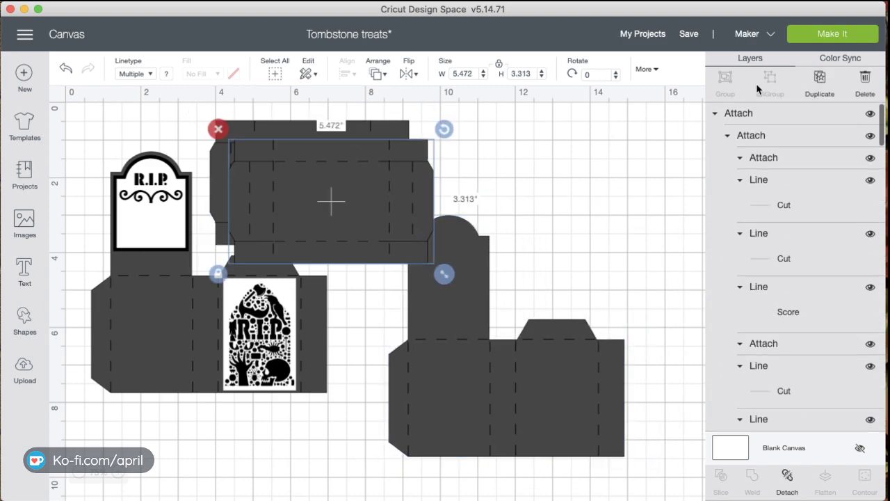
click(503, 380)
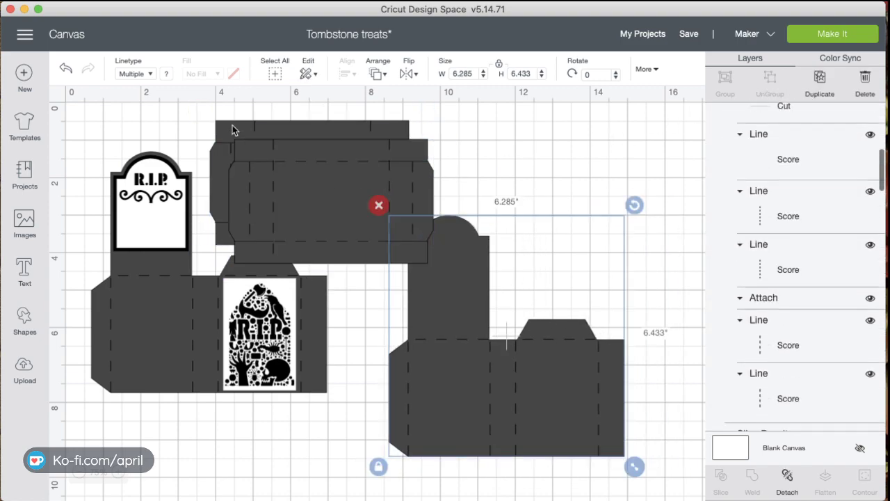
click(408, 73)
click(433, 104)
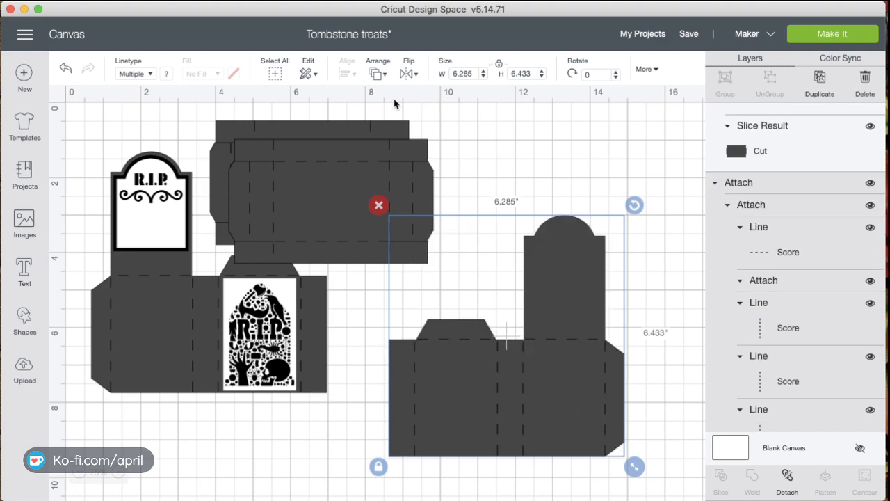
drag(405, 187, 588, 167)
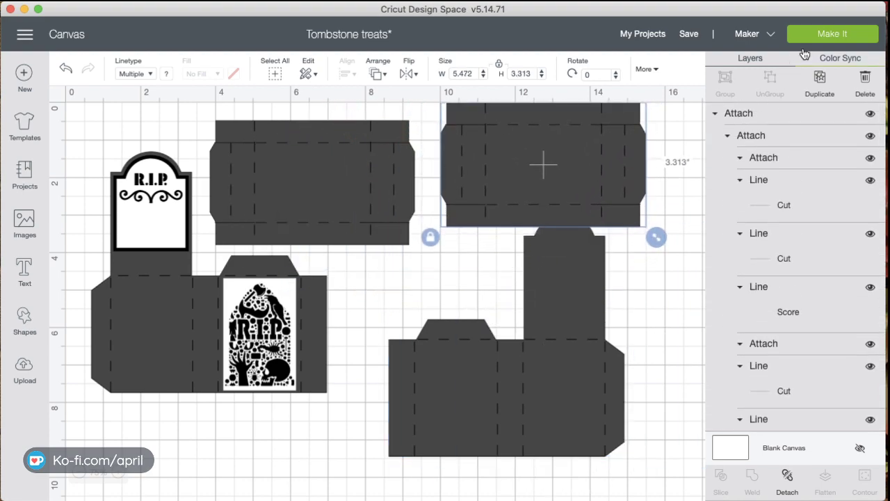
- Send the project to mat preparation and apply 5 project copies
click(813, 39)
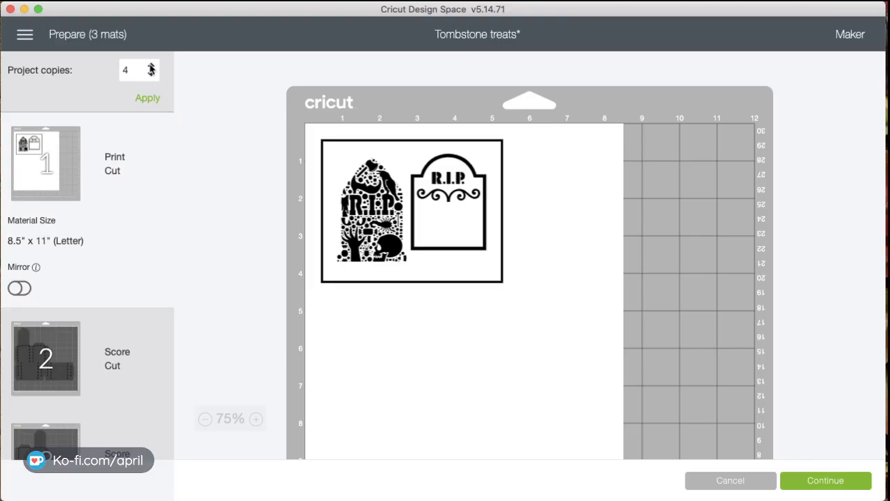
click(151, 65)
click(148, 99)
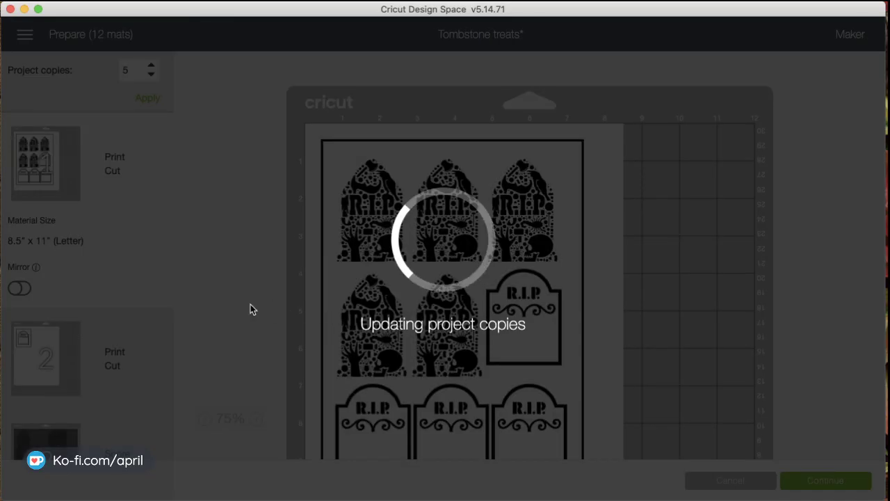
- Examine how the pieces are laid out on the printed mat and on mats 3 and 4
scroll(215, 317, down, 5)
scroll(14, 422, down, 5)
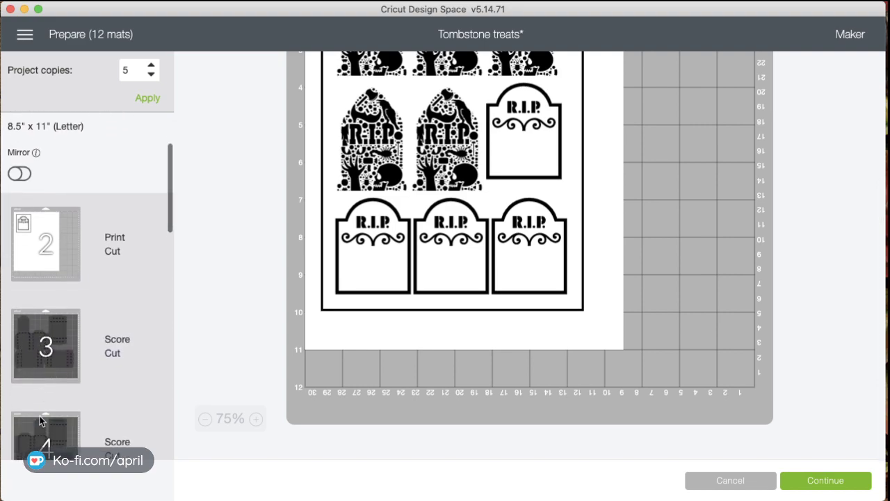
click(62, 315)
scroll(515, 317, up, 5)
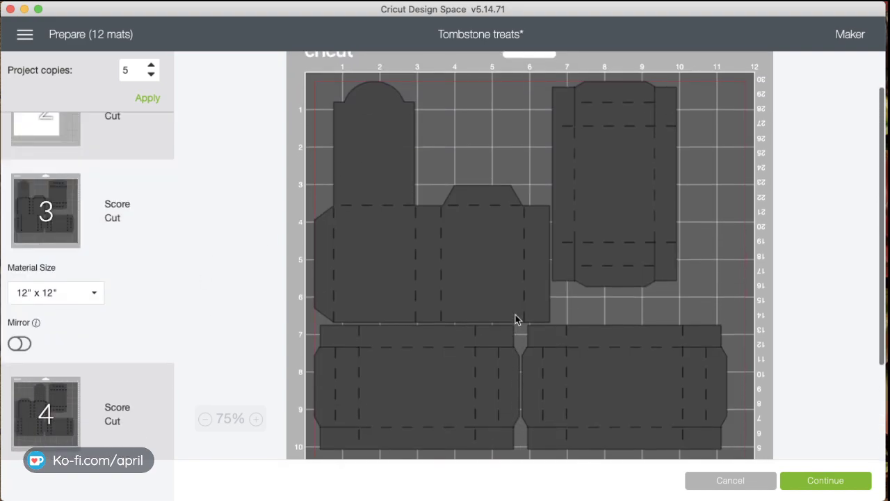
scroll(515, 315, down, 5)
scroll(62, 413, down, 3)
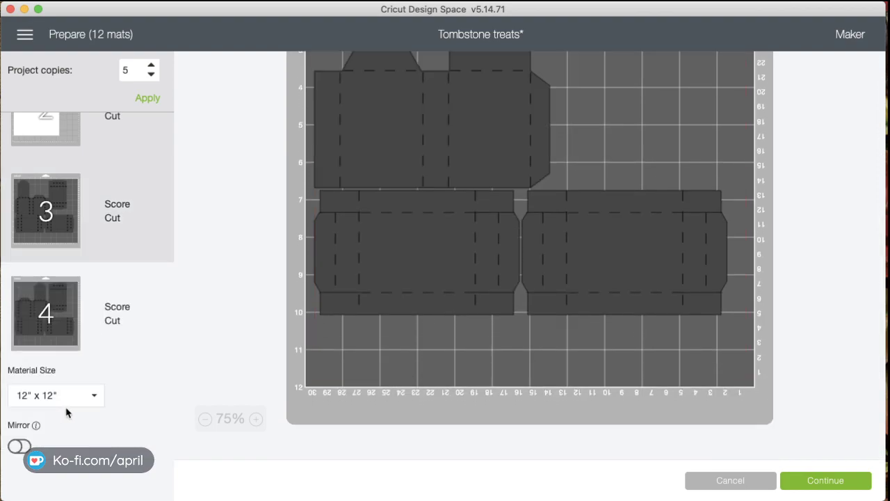
scroll(416, 306, up, 3)
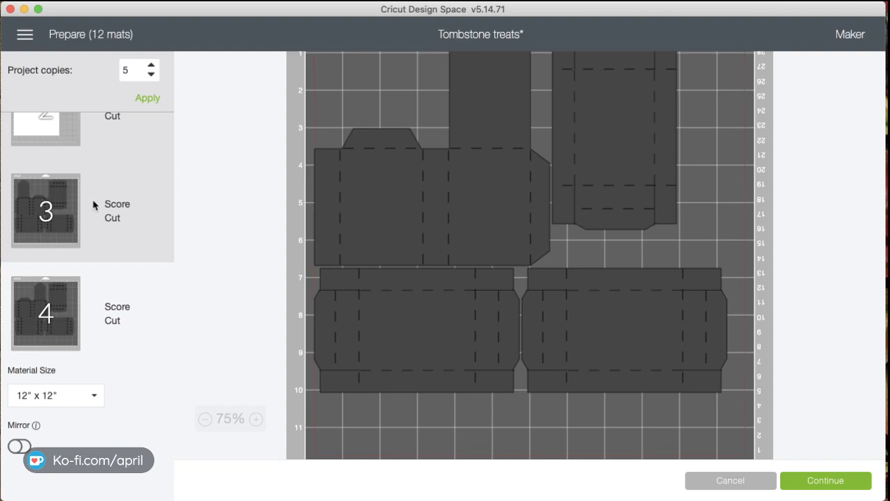
scroll(397, 213, up, 5)
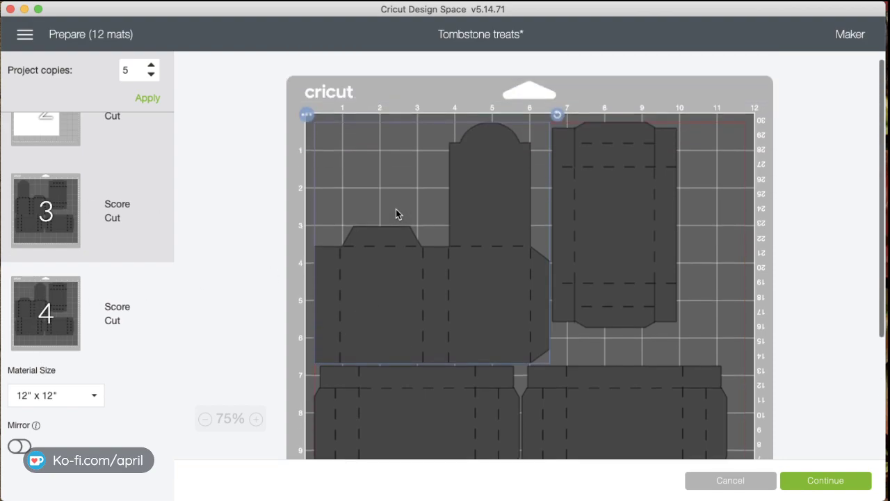
- Move the flipped box piece from mat 4 to mat 3 and place it toward the mat's lower right
click(307, 126)
click(304, 149)
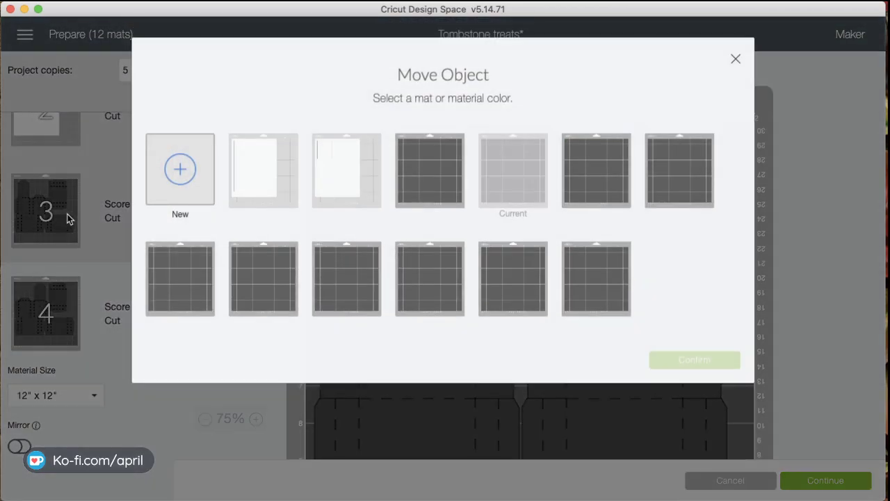
click(433, 200)
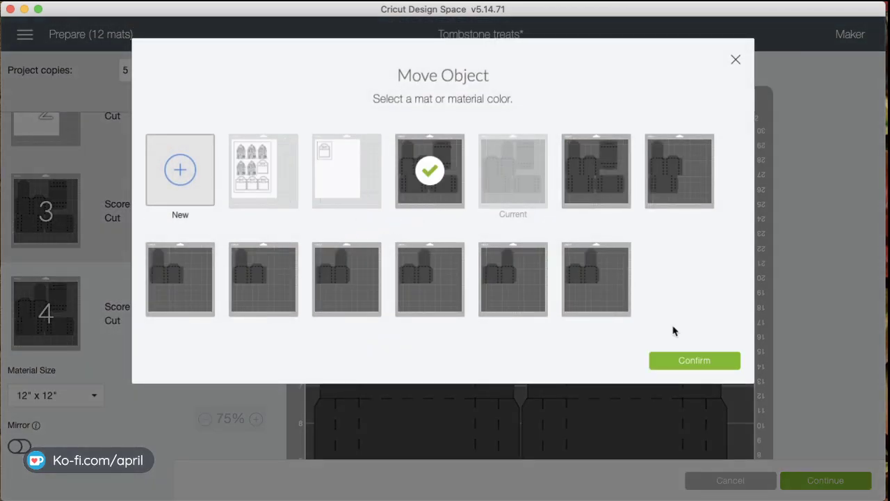
click(695, 361)
drag(448, 277, 604, 357)
- Hide the rectangular scored piece at the lower left of mat 3
scroll(508, 340, down, 1)
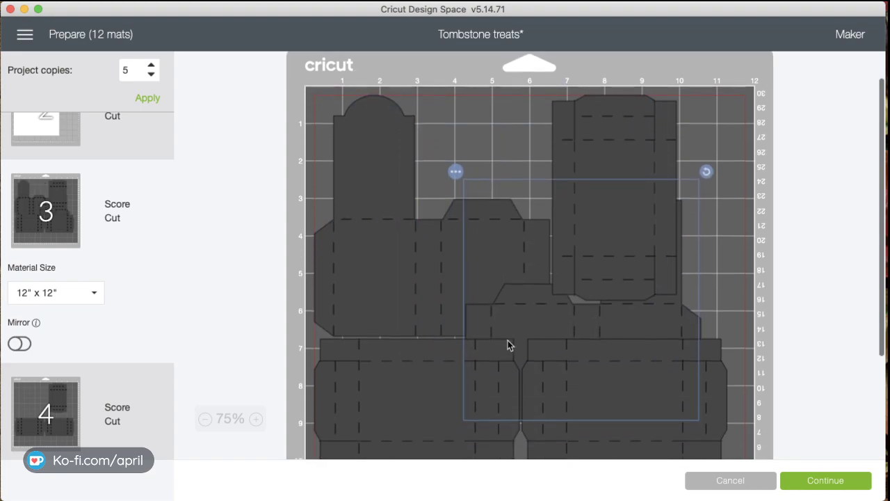
scroll(508, 344, down, 1)
click(332, 331)
click(307, 301)
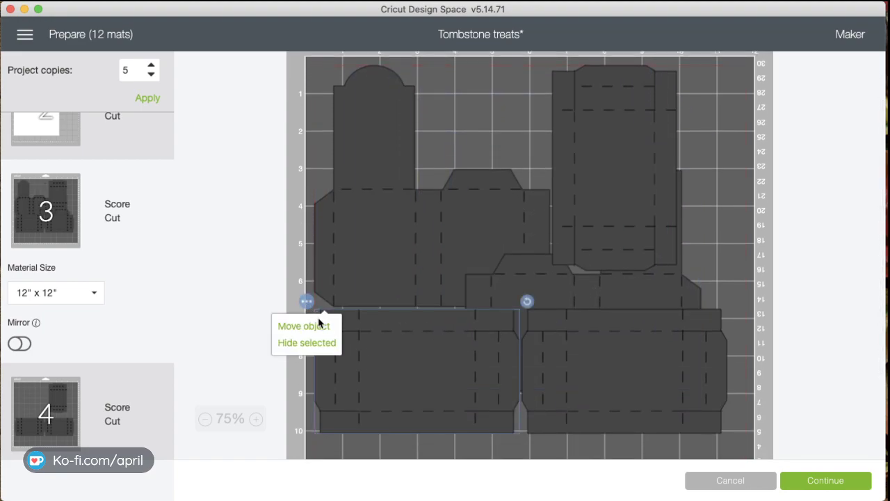
click(319, 342)
- Place mat 3's remaining horizontal rectangle at the lower left and the flipped box piece in the lower right corner
drag(536, 313, 352, 390)
drag(449, 388, 441, 341)
drag(616, 334, 698, 406)
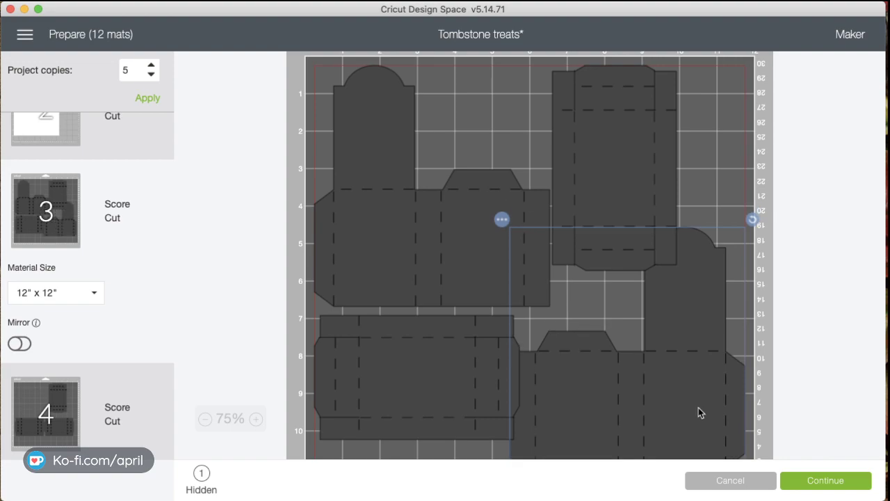
- Try moving mat 3's horizontal rectangle up beneath the upright box piece and the flipped box piece down to the mat's lower edge
scroll(471, 281, down, 4)
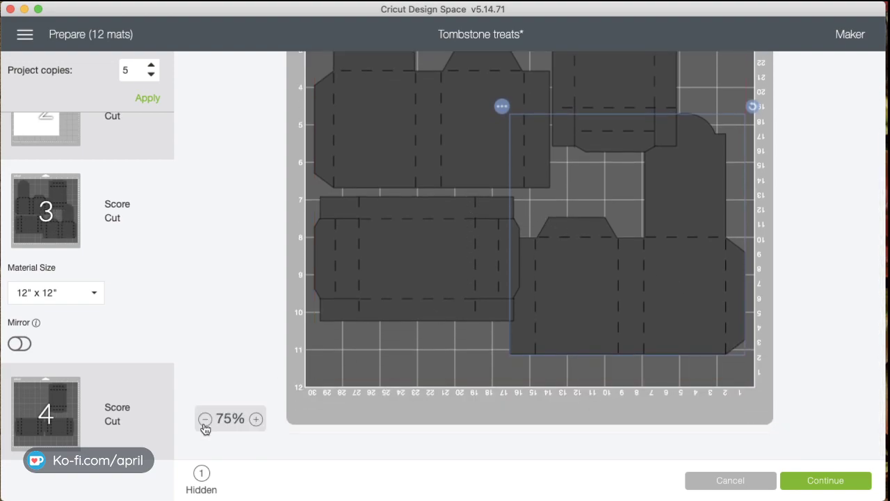
click(205, 420)
drag(390, 286, 394, 331)
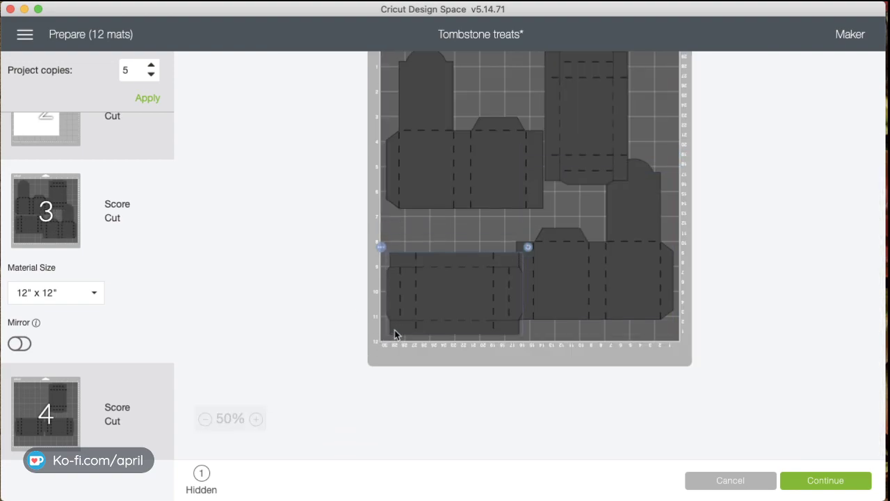
scroll(398, 329, up, 3)
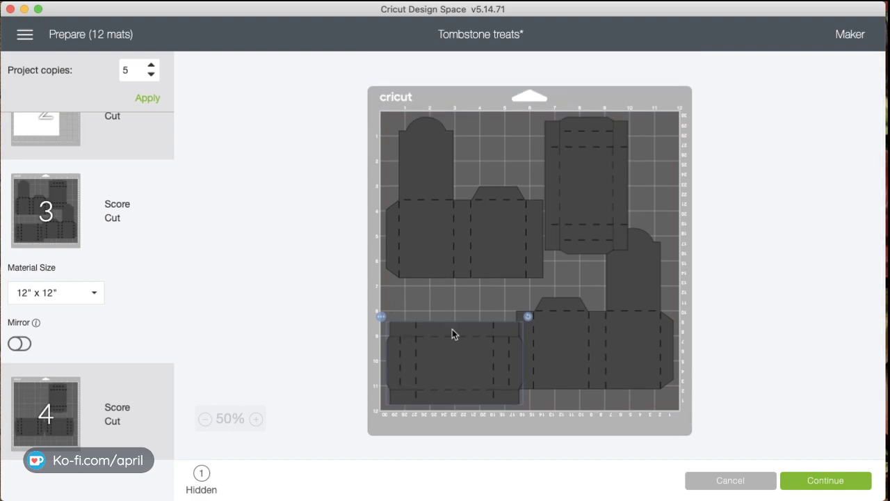
drag(452, 347, 445, 325)
drag(633, 367, 636, 383)
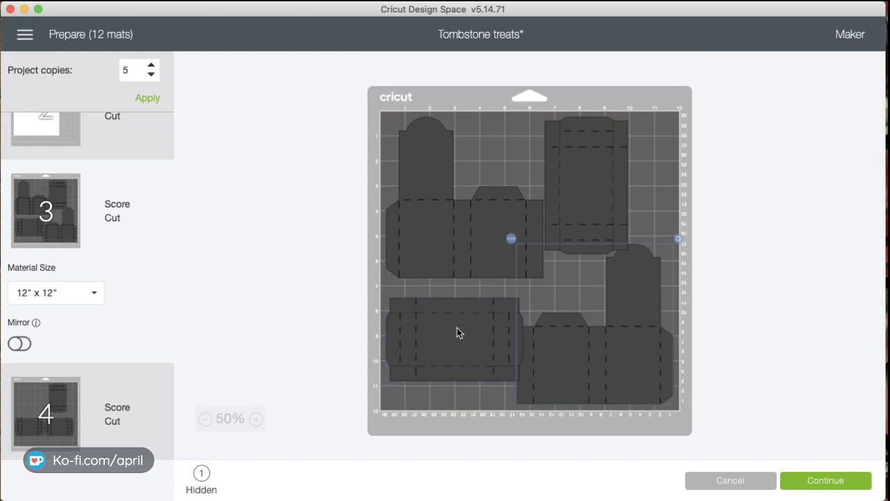
drag(464, 333, 454, 282)
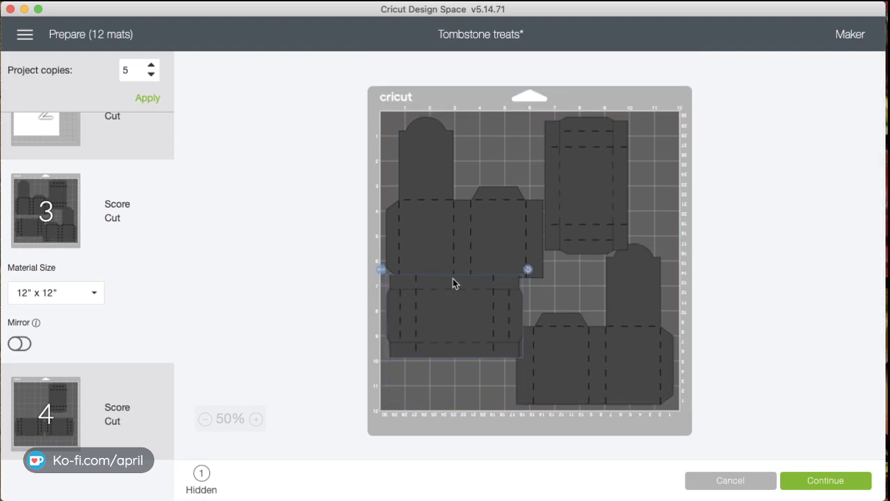
- Rotate mat 3's upright box piece a quarter turn and place it in the lower left corner
click(457, 221)
drag(544, 117, 571, 389)
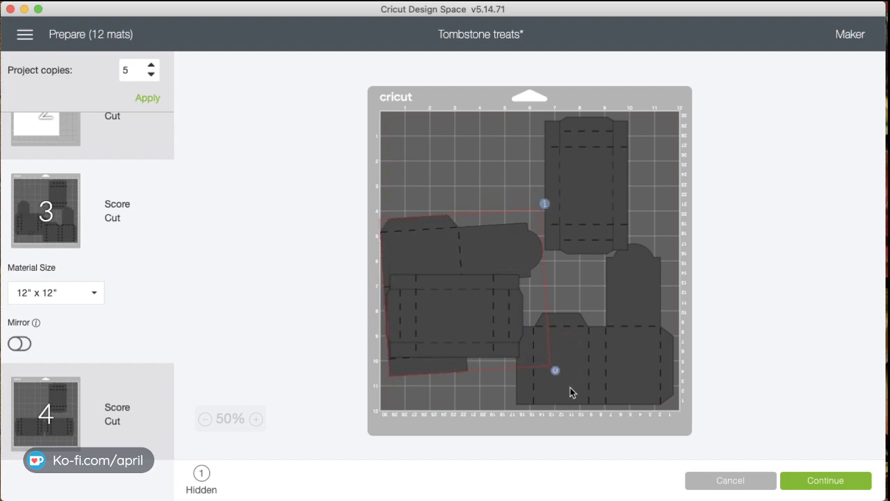
drag(555, 215, 479, 244)
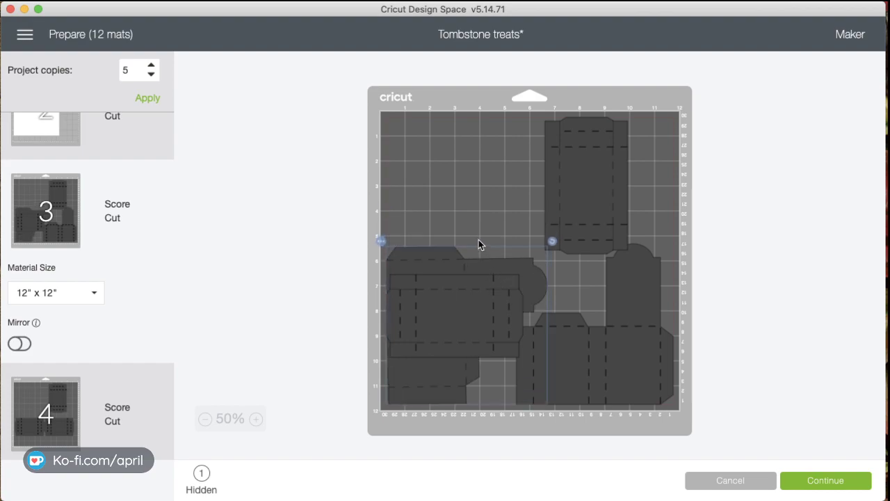
- Place mat 3's two scored rectangles side by side along the upper edge, and cancel the mat preview to return to the canvas
drag(458, 313, 459, 160)
drag(560, 196, 564, 221)
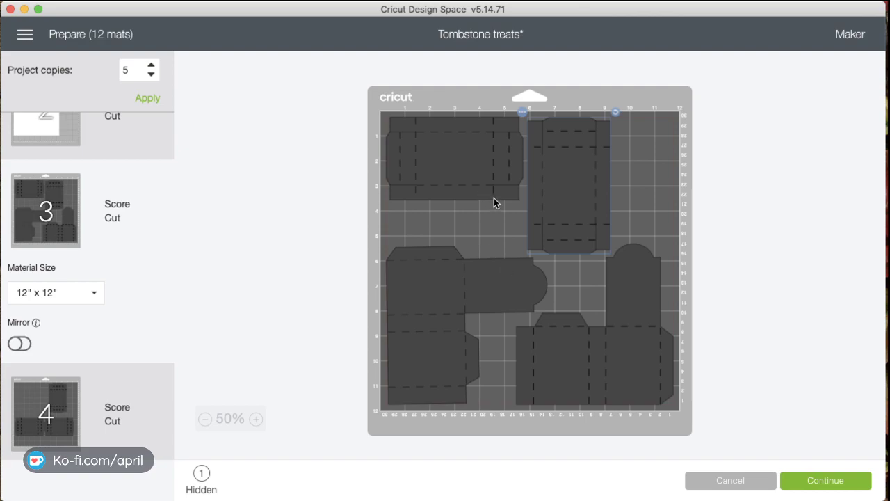
drag(489, 191, 486, 199)
click(743, 481)
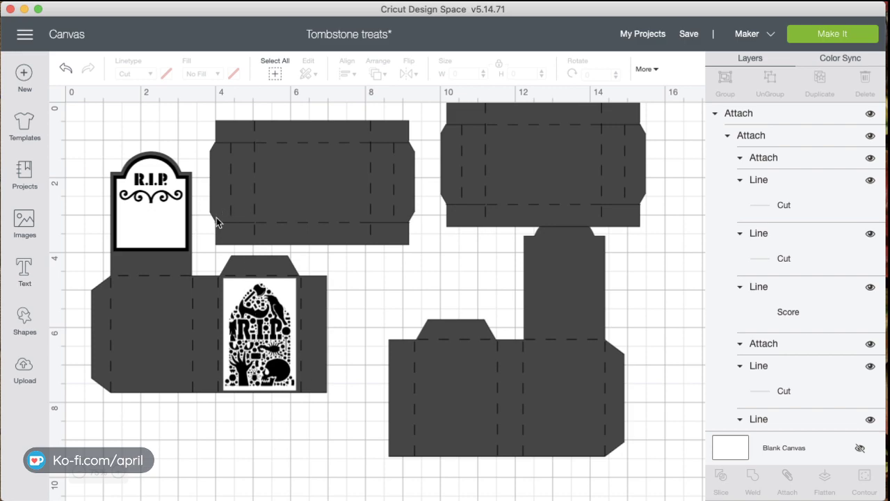
- Add a light blue square to the canvas and set its size to 11.5 inches
click(25, 321)
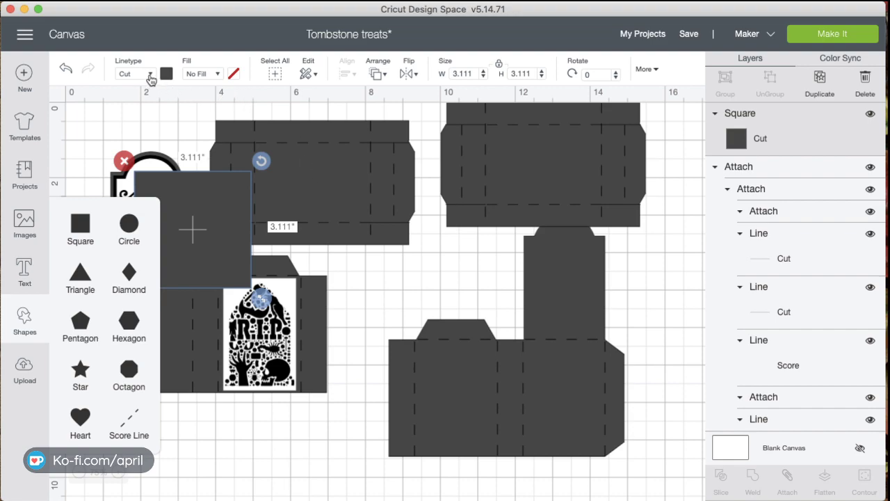
click(166, 74)
click(234, 146)
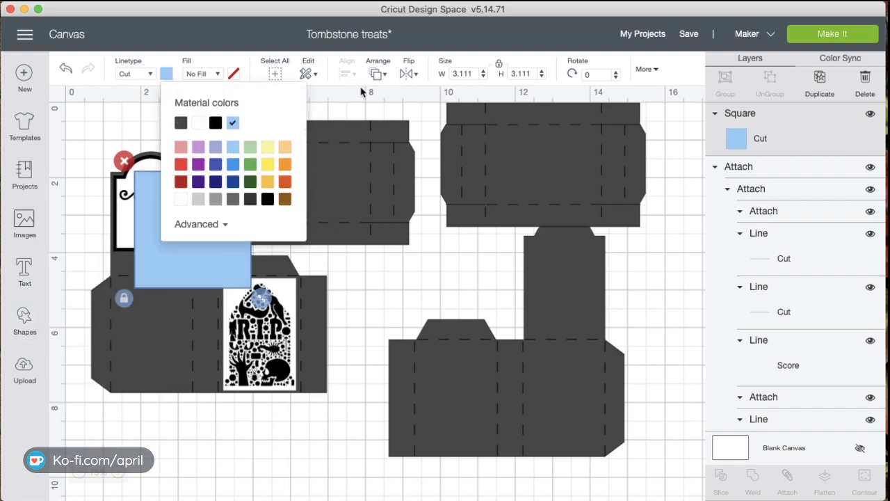
click(459, 94)
drag(474, 73, 449, 72)
text(11.5)
key(Return)
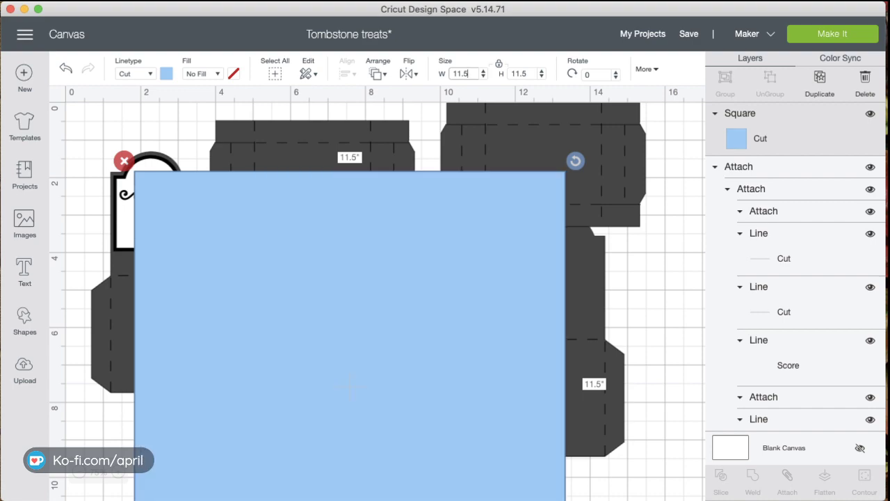
- Move the blue square over the box pieces and send it to the back
drag(320, 265, 286, 211)
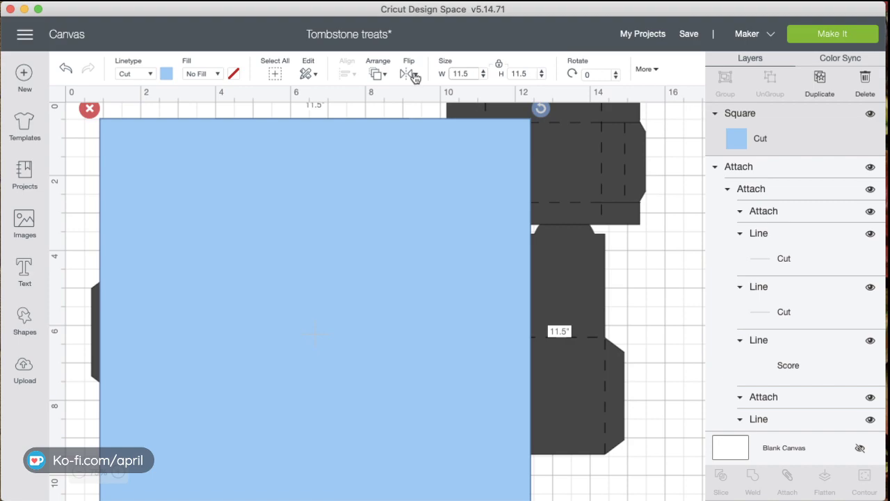
key(super+shift+Down)
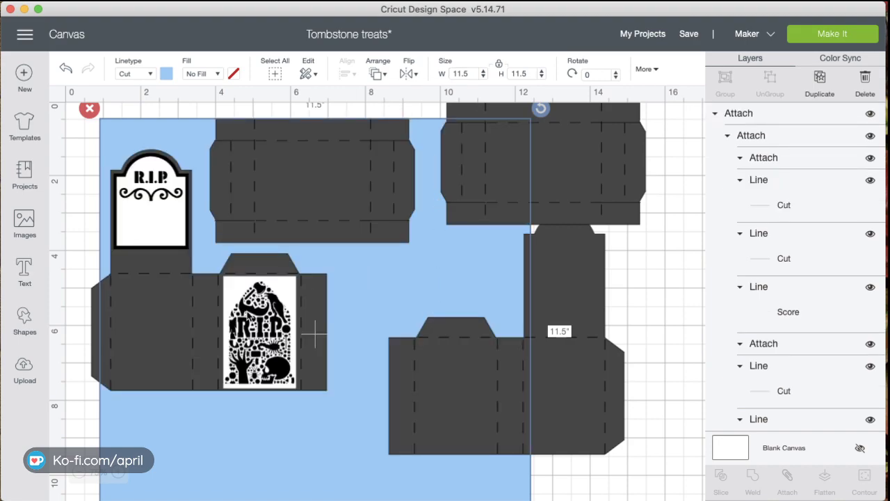
drag(316, 336, 372, 335)
- Hide both flattened R.I.P. tombstone images
click(870, 183)
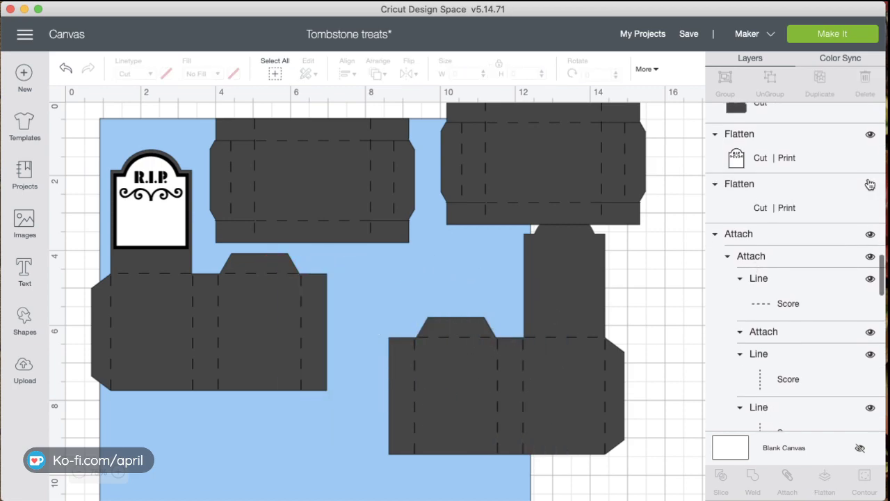
click(148, 187)
scroll(417, 208, down, 1)
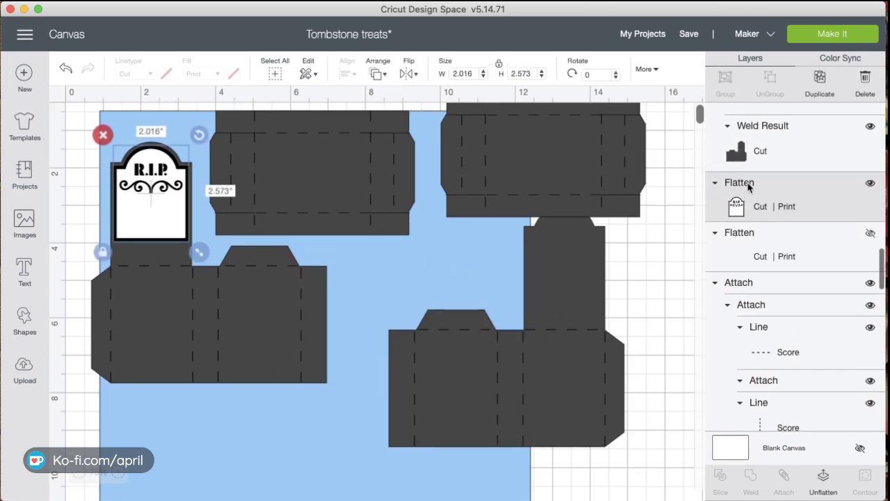
click(871, 182)
scroll(434, 233, down, 3)
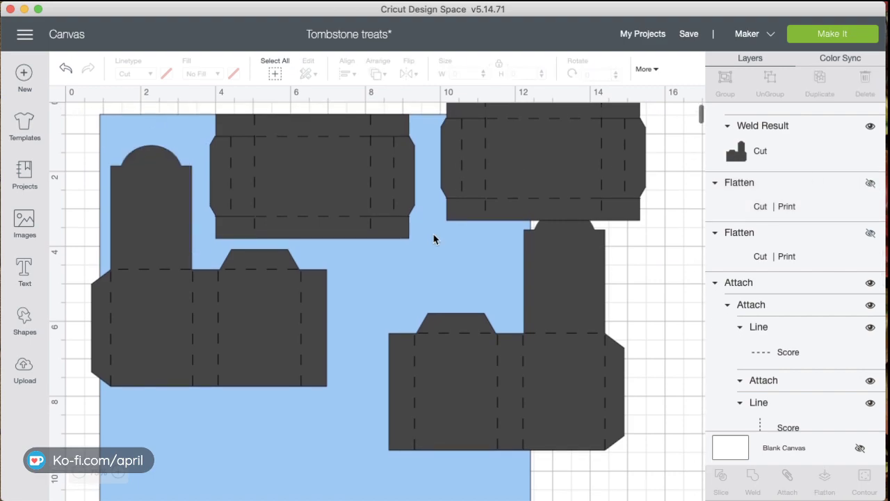
- Move the unflipped box piece into the blue square's lower left area and rotate it to 90 degrees
scroll(434, 234, down, 2)
drag(255, 159, 270, 294)
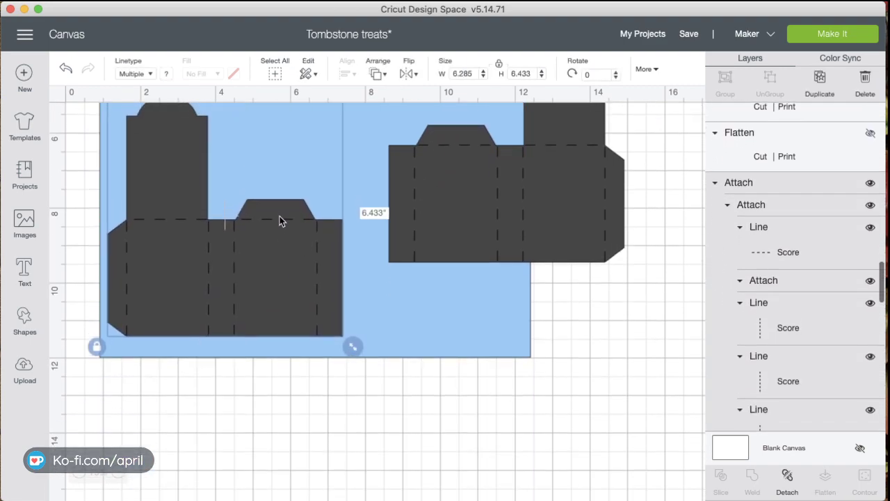
scroll(291, 233, up, 1)
scroll(292, 233, up, 5)
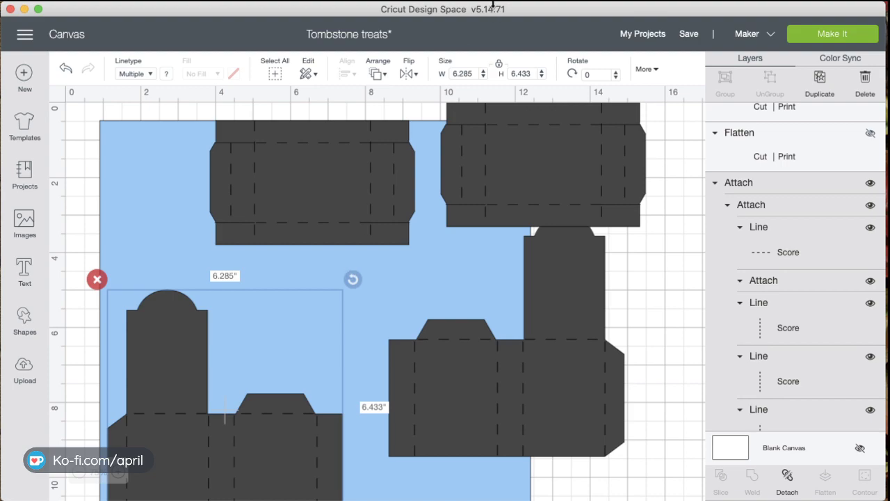
click(588, 75)
key(Return)
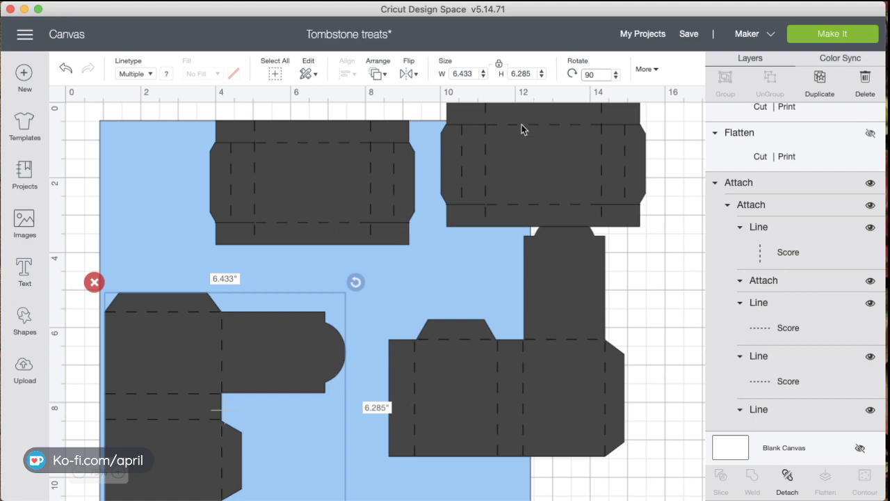
- Fit the flipped box piece in the blue square's lower right corner and the two scored rectangles side by side along its upper edge
drag(533, 301, 418, 386)
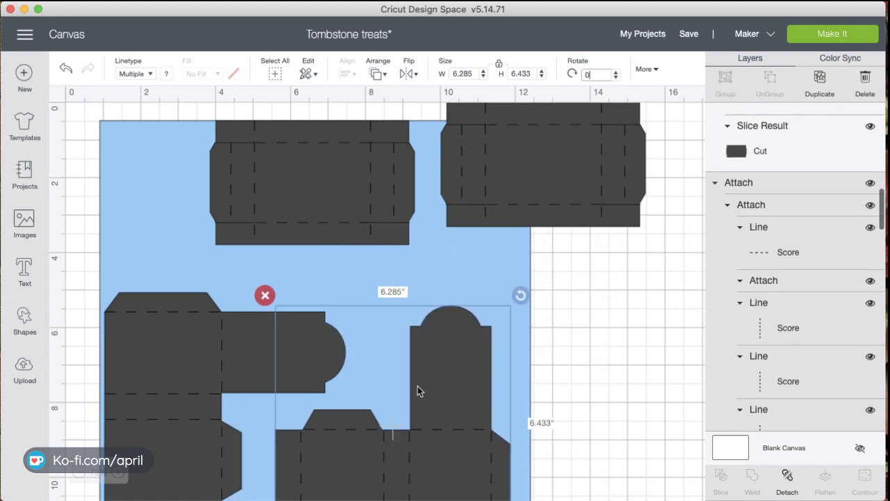
drag(334, 239, 188, 209)
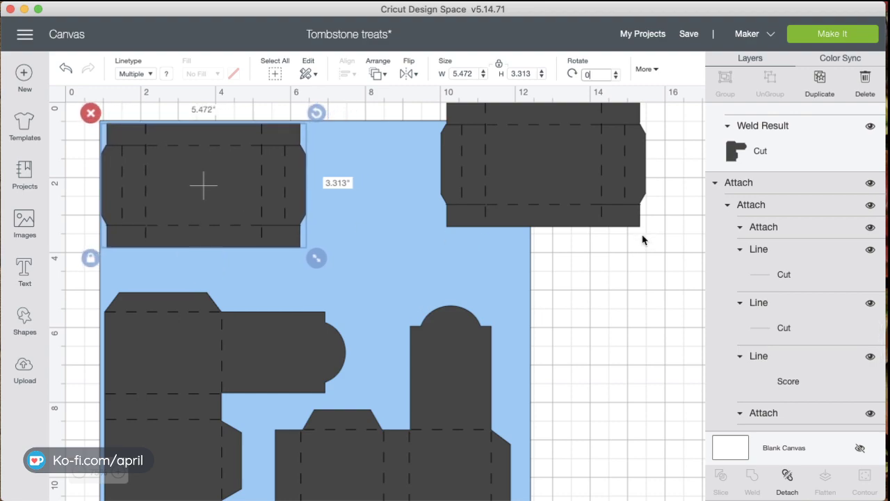
drag(546, 205, 460, 236)
scroll(449, 309, down, 5)
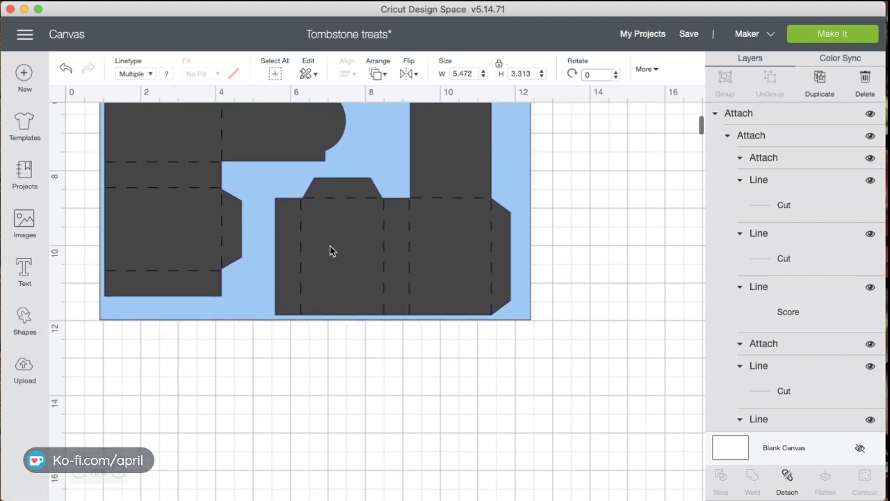
click(371, 324)
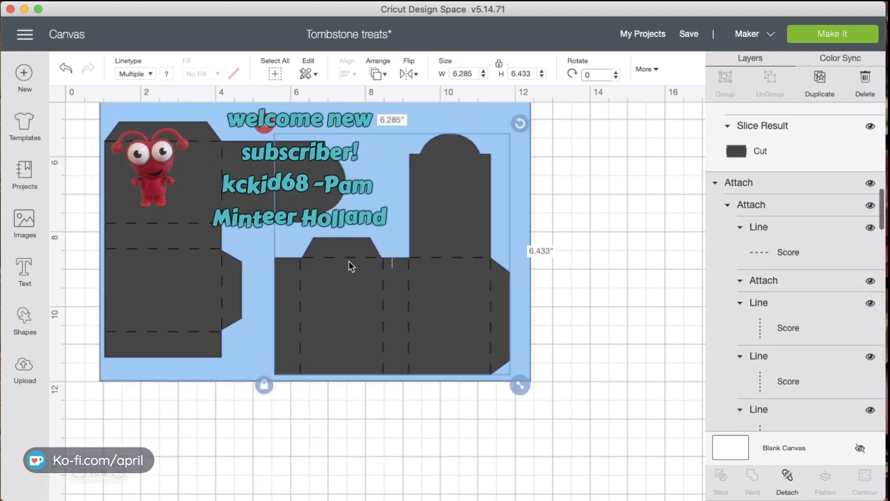
scroll(232, 329, right, 1)
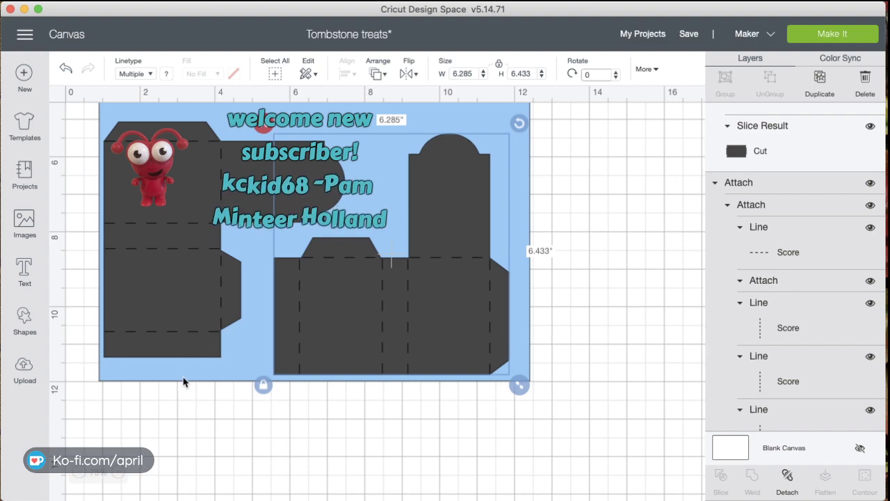
- Delete the blue guide square from behind the arranged box pieces
click(184, 376)
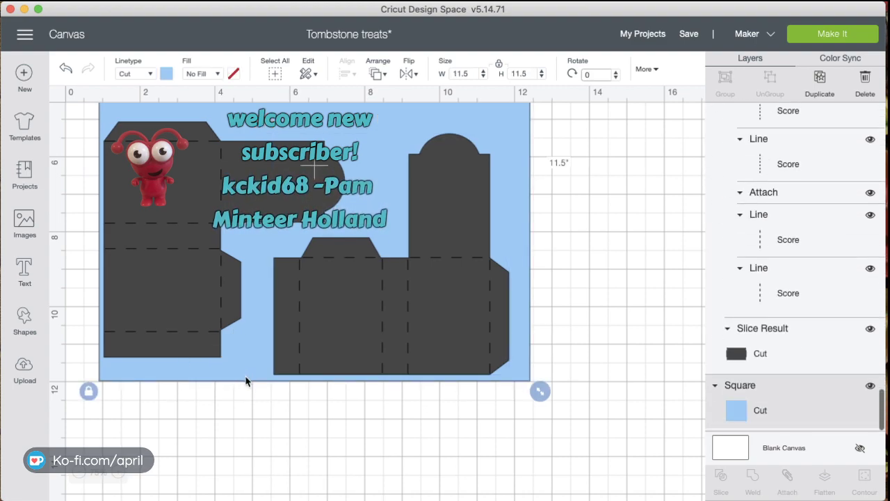
drag(314, 167, 375, 296)
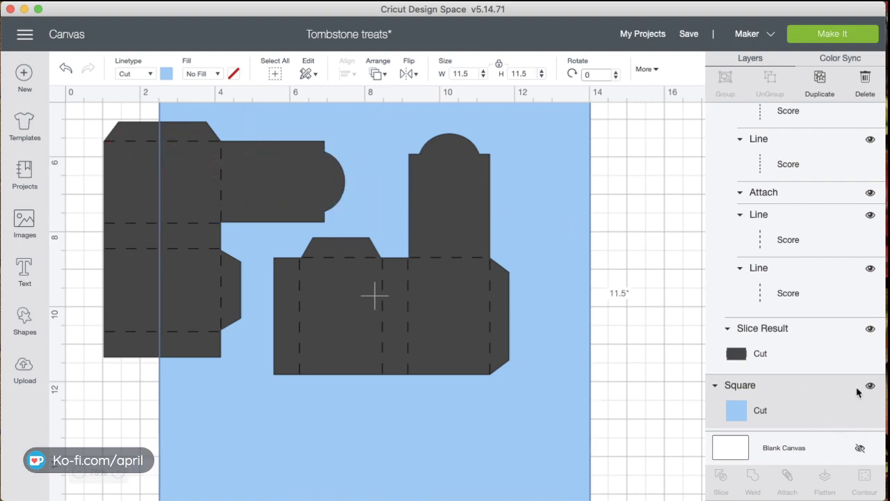
scroll(885, 246, up, 2)
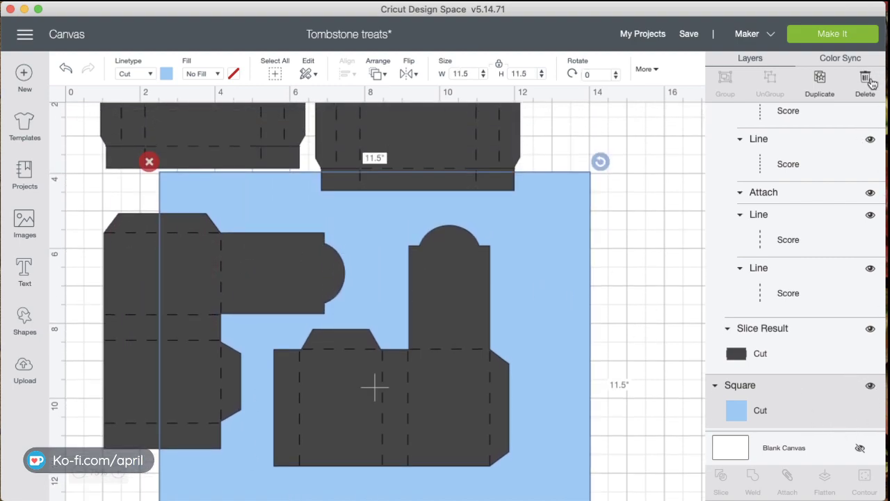
click(865, 80)
- Select all four arranged box pieces and attach them together
scroll(475, 176, up, 2)
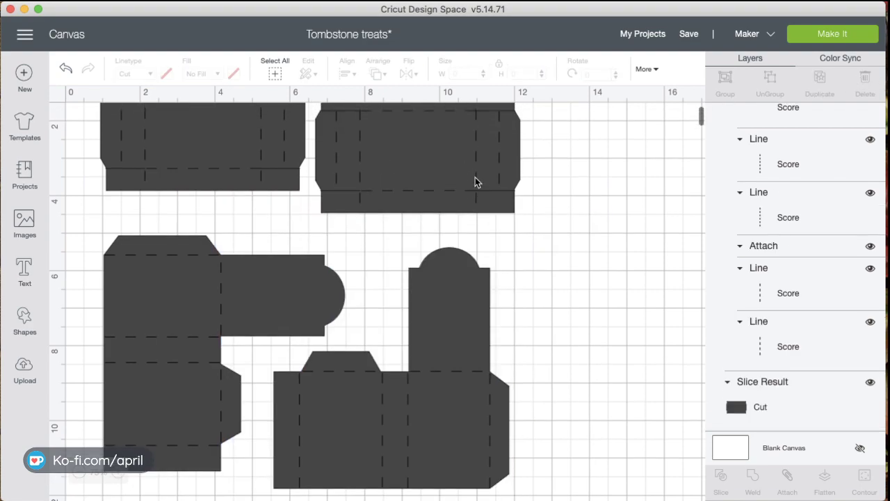
scroll(324, 150, up, 1)
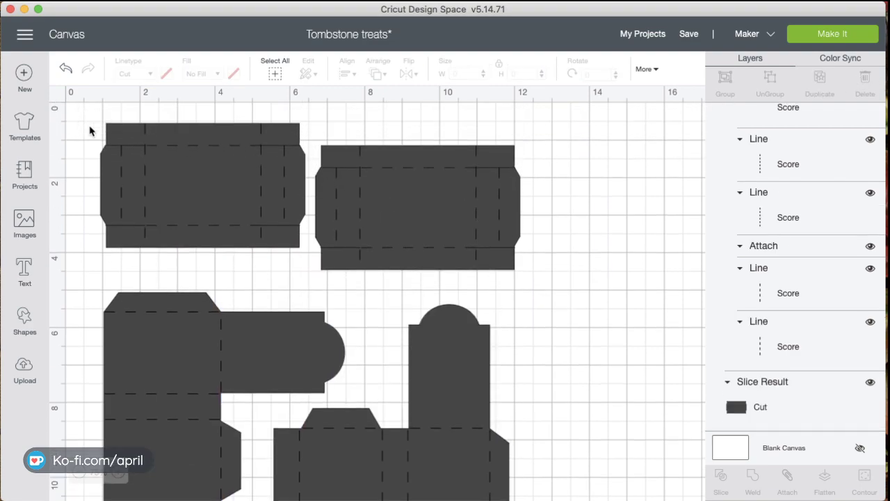
drag(85, 122, 538, 493)
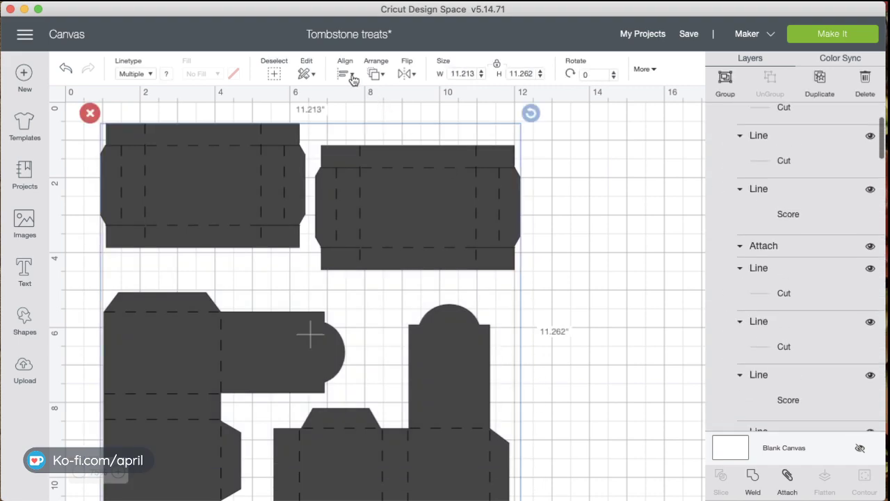
click(788, 475)
scroll(599, 348, right, 3)
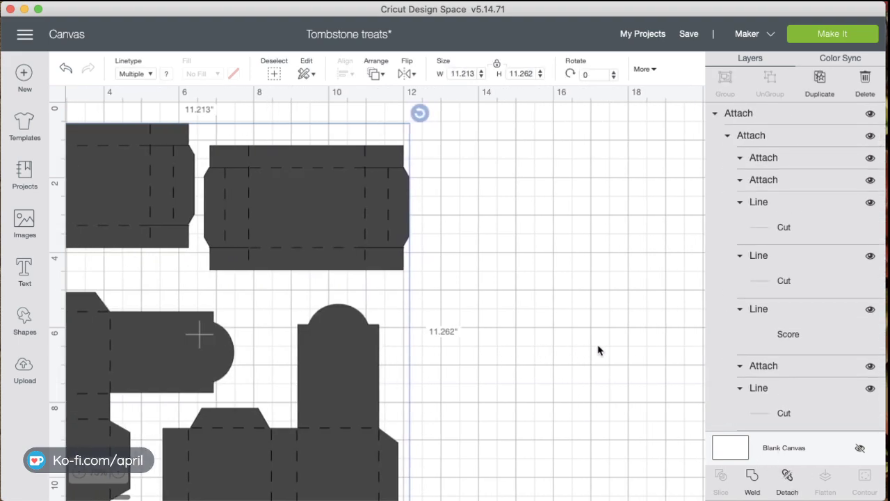
- Unhide both flattened R.I.P. tombstone images
scroll(598, 350, left, 5)
scroll(826, 333, down, 2)
scroll(826, 333, down, 10)
scroll(827, 333, down, 10)
scroll(827, 332, down, 6)
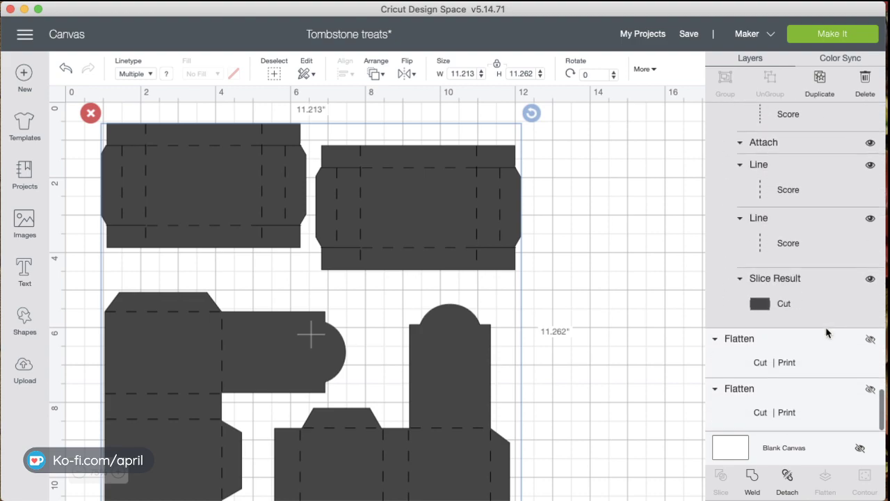
click(871, 338)
click(873, 390)
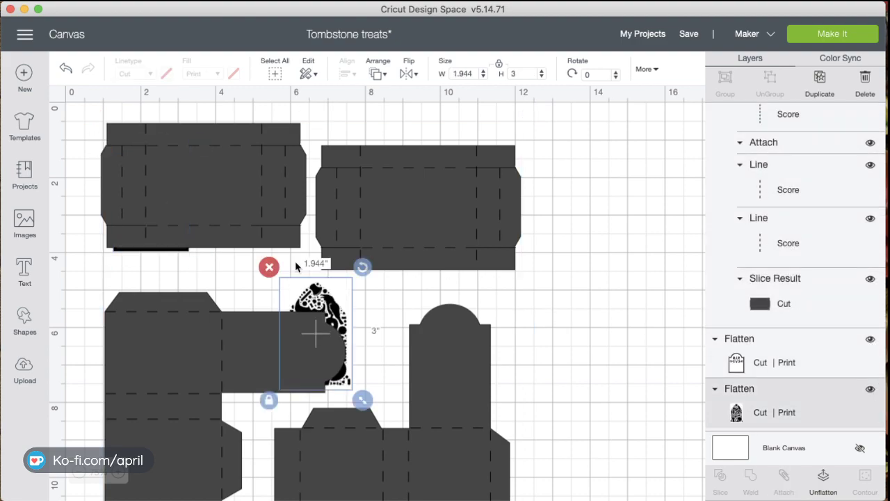
- Move the attached box pieces down and place both R.I.P. tombstone images to the right, clear of them
drag(286, 295, 572, 244)
drag(243, 200, 249, 298)
drag(177, 178, 576, 150)
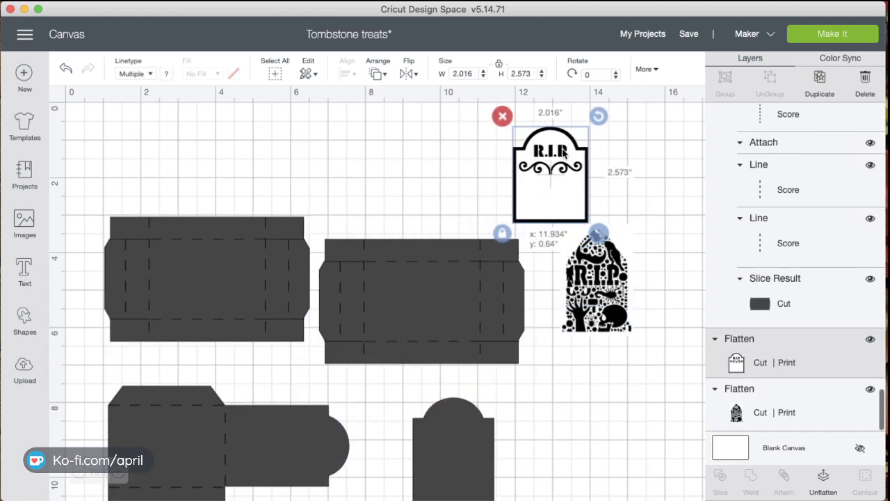
- Duplicate both R.I.P. tombstone images, and preview the print and score mats for the project
drag(654, 285, 555, 167)
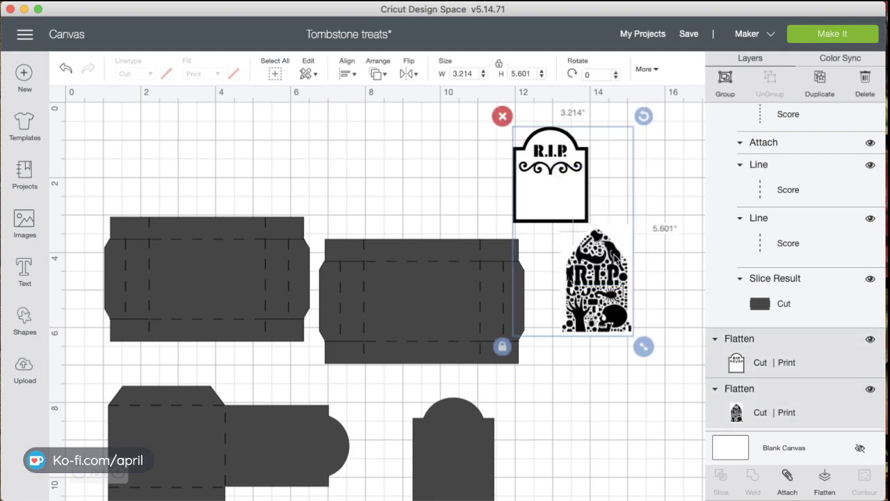
click(821, 82)
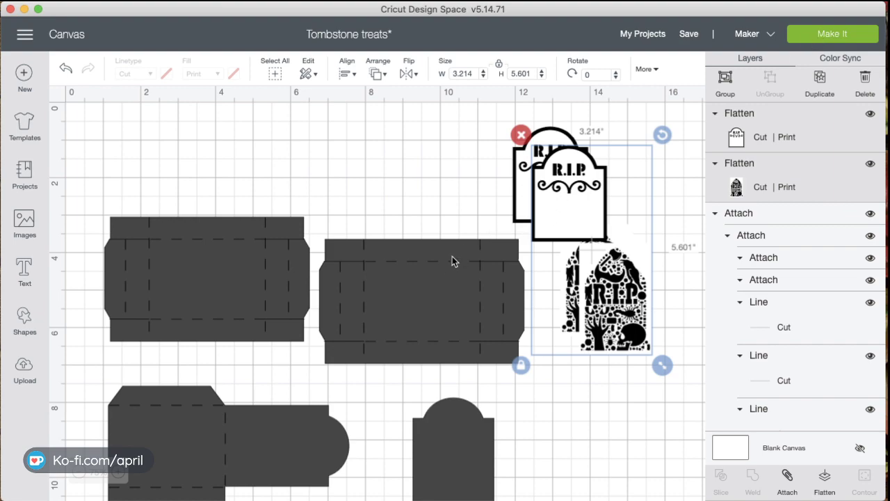
click(816, 39)
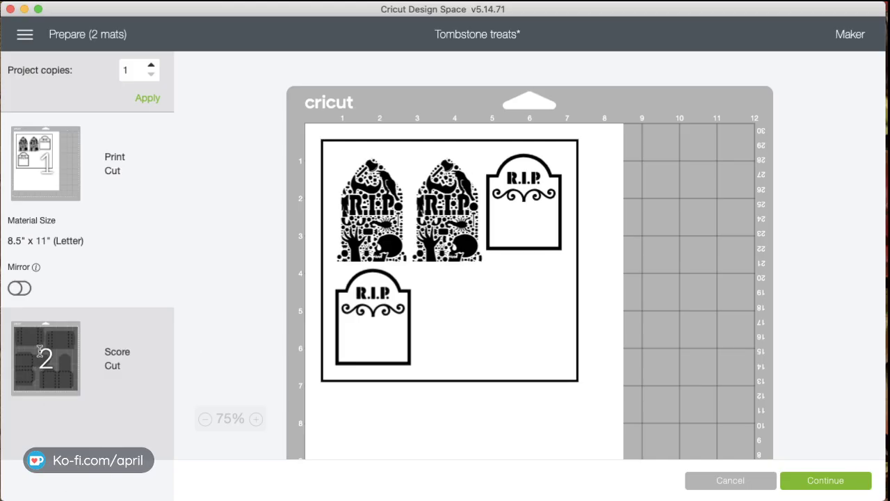
click(41, 353)
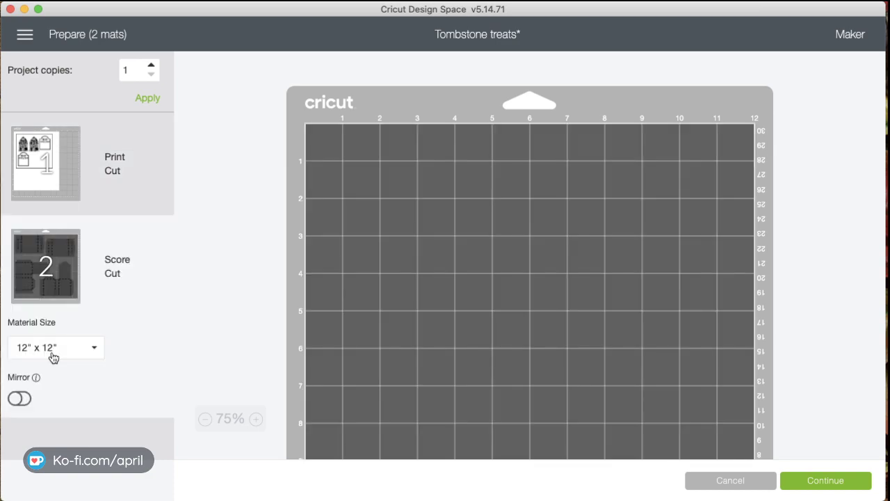
- Set the project copies to 5 and apply the change to the mats
click(151, 67)
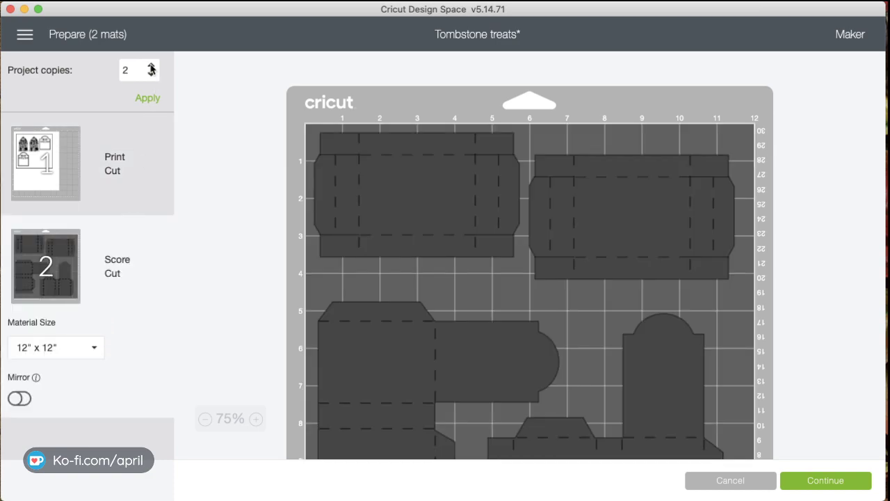
click(152, 67)
click(152, 67)
click(149, 99)
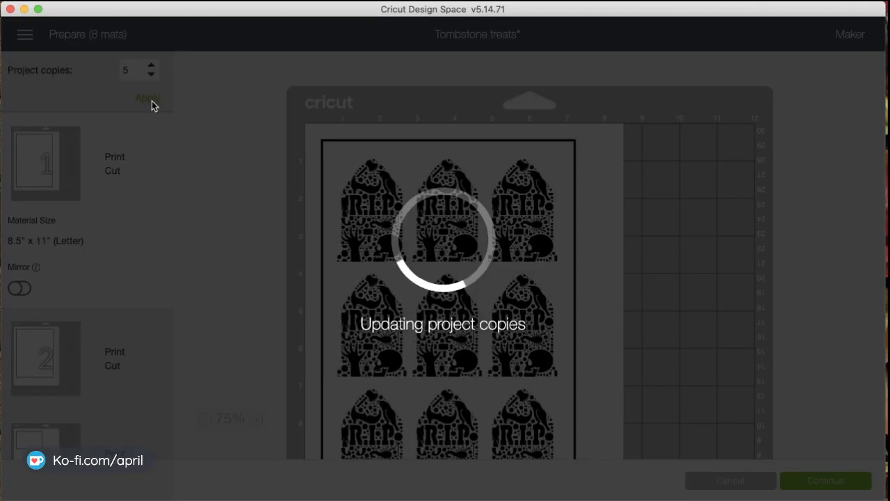
- Review how the print and score pieces are distributed across all the mats, and return to the canvas
scroll(202, 216, down, 5)
scroll(88, 370, down, 3)
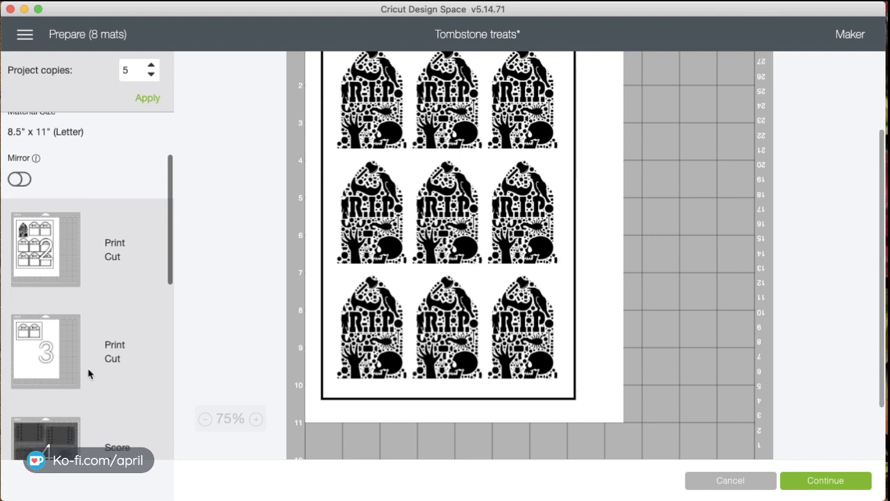
scroll(88, 374, down, 1)
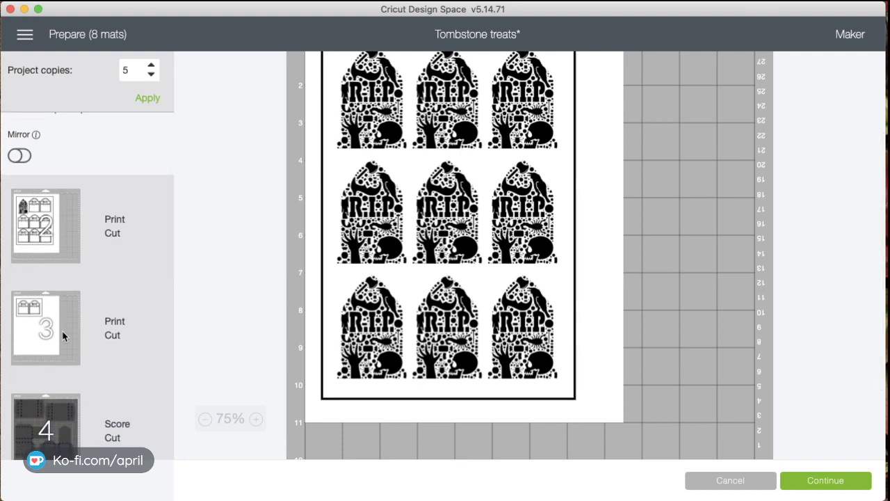
scroll(91, 327, down, 6)
scroll(91, 327, down, 1)
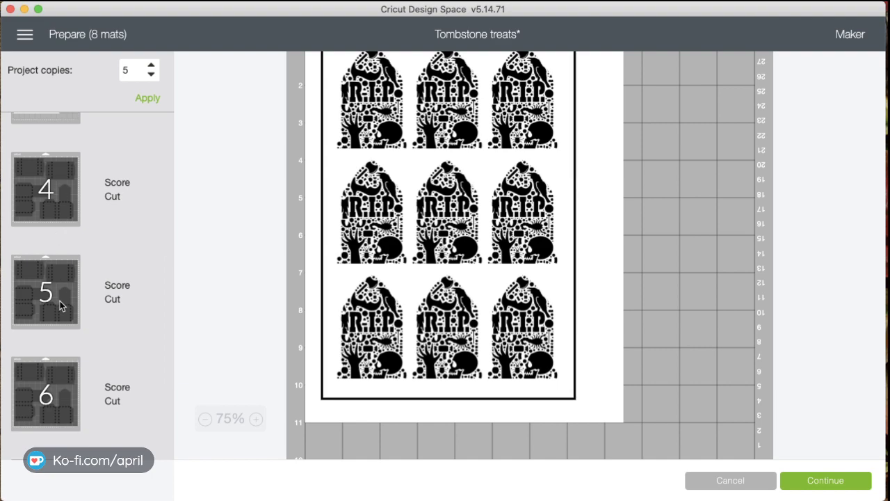
scroll(60, 304, down, 4)
scroll(72, 348, down, 2)
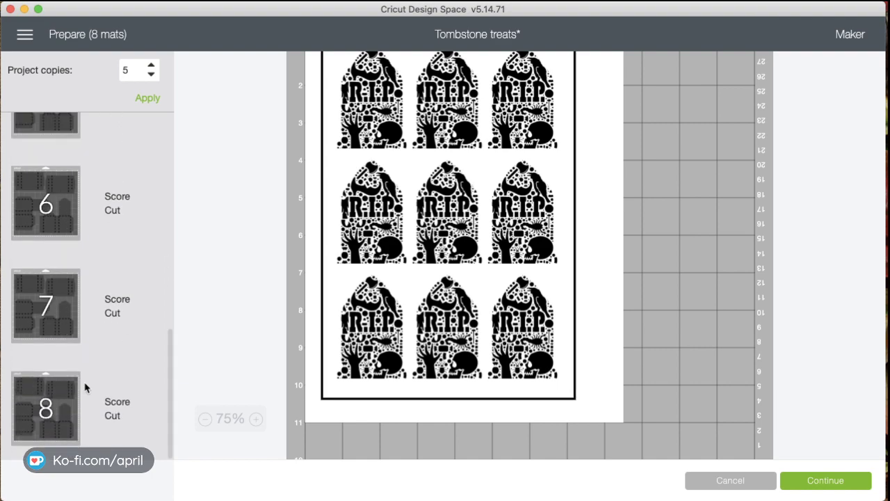
scroll(85, 388, up, 8)
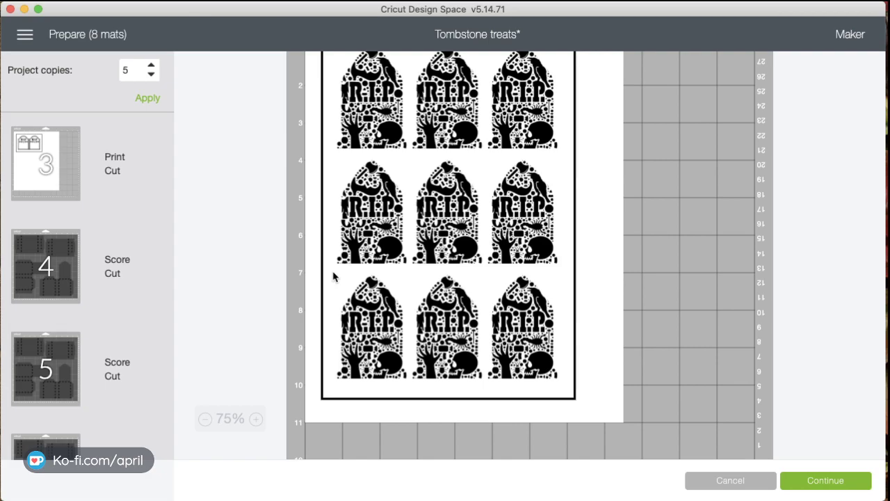
click(746, 487)
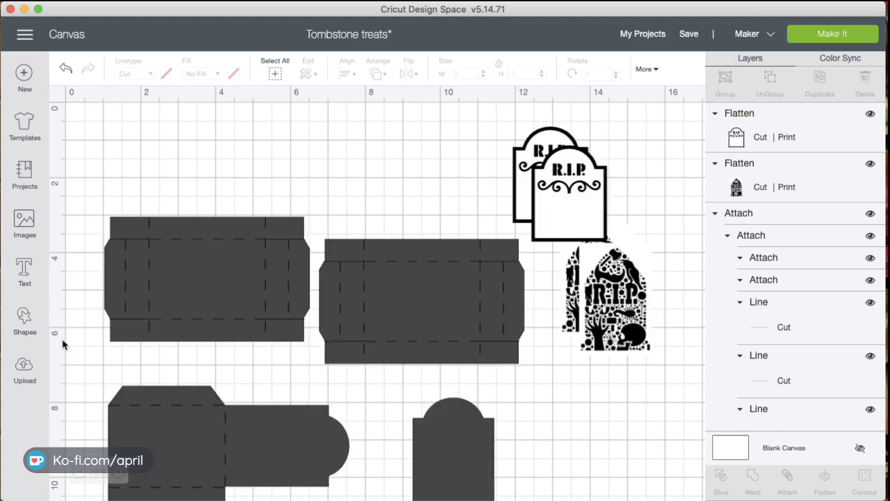
- Insert a circle about 3.111 inches wide, move it above the box pieces and duplicate it
click(24, 320)
click(129, 225)
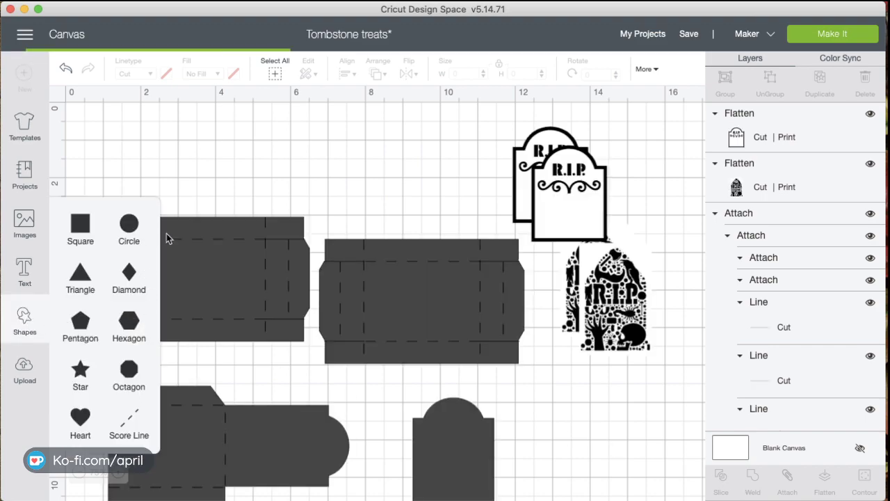
click(189, 231)
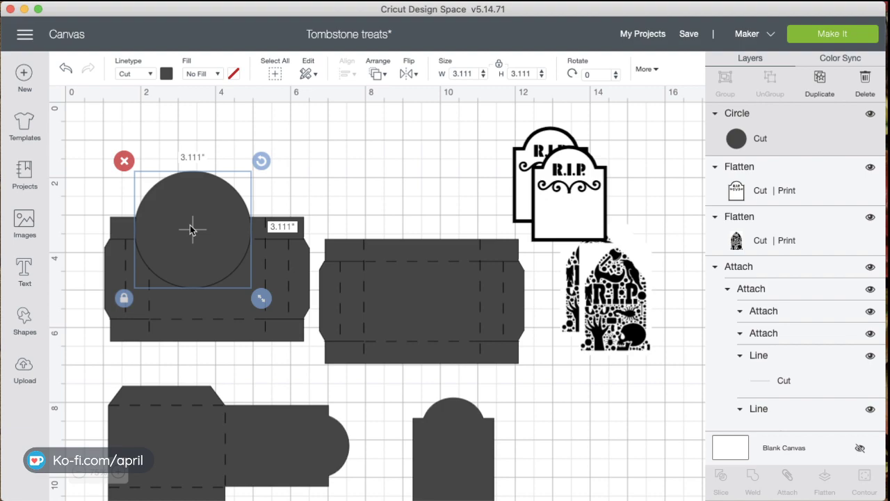
drag(183, 205, 363, 149)
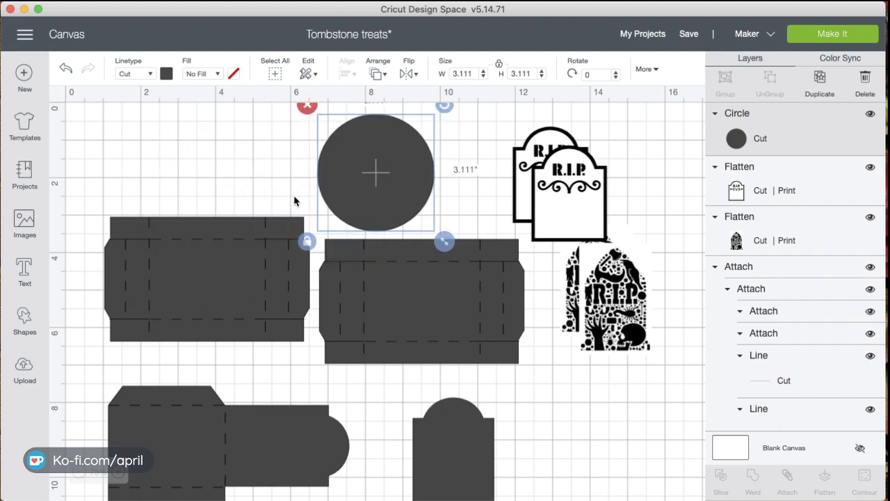
click(818, 82)
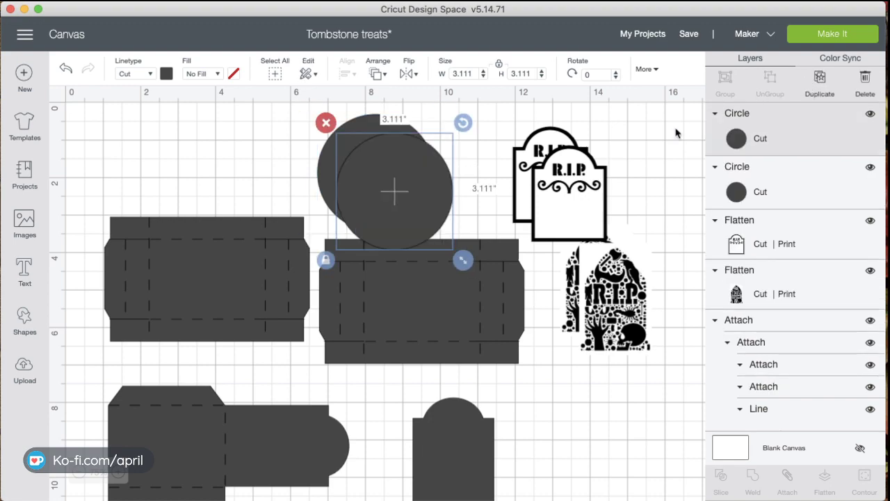
- Move the attached box pieces down and try the two circles side by side and diagonally offset
drag(450, 324, 473, 451)
drag(430, 215, 493, 281)
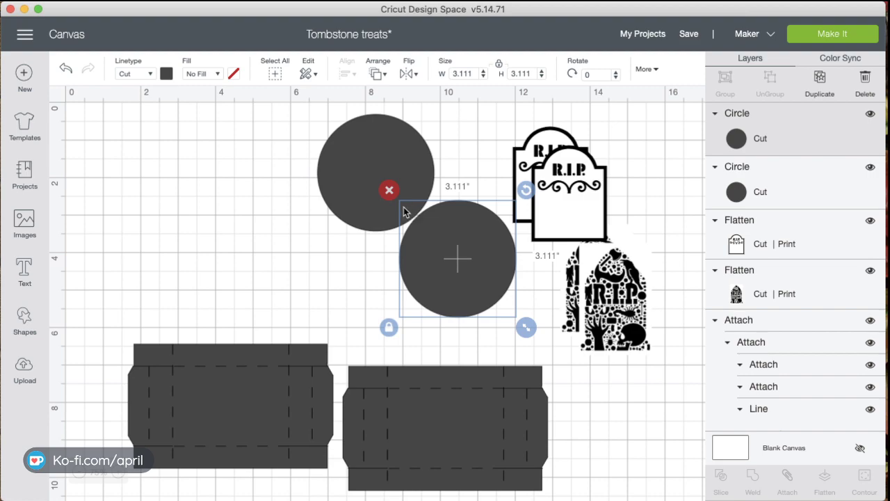
drag(377, 198, 329, 284)
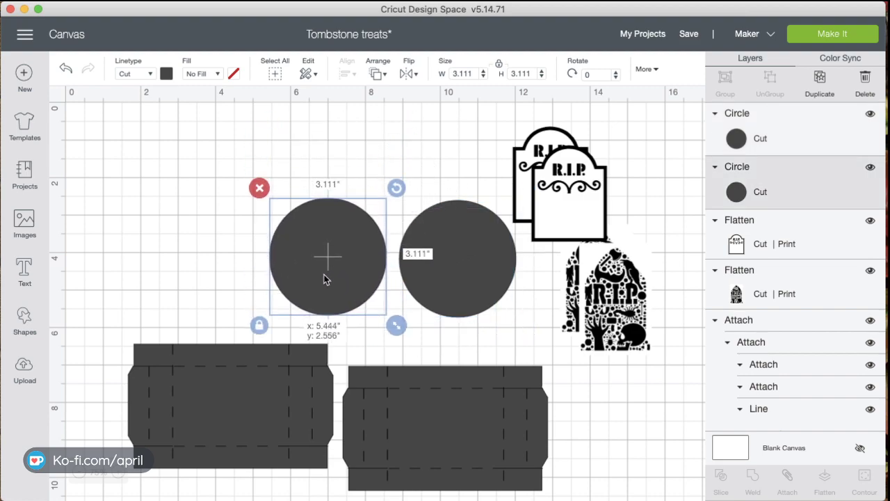
drag(419, 292, 410, 292)
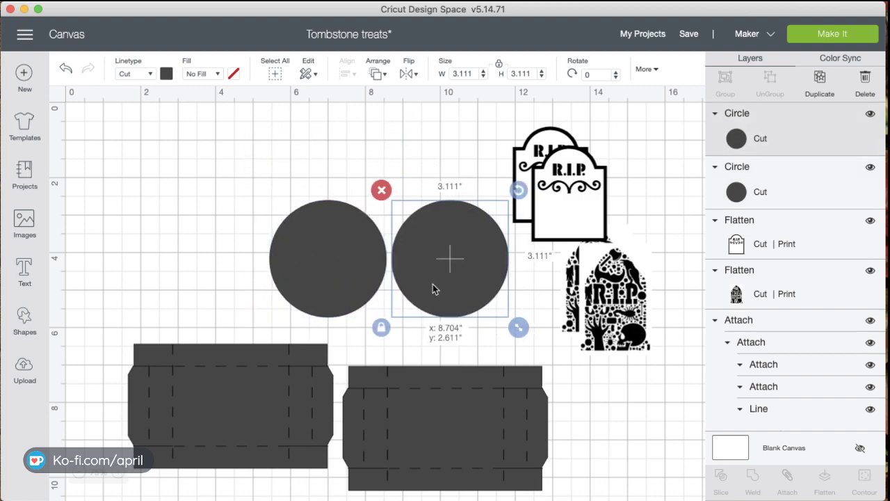
click(341, 291)
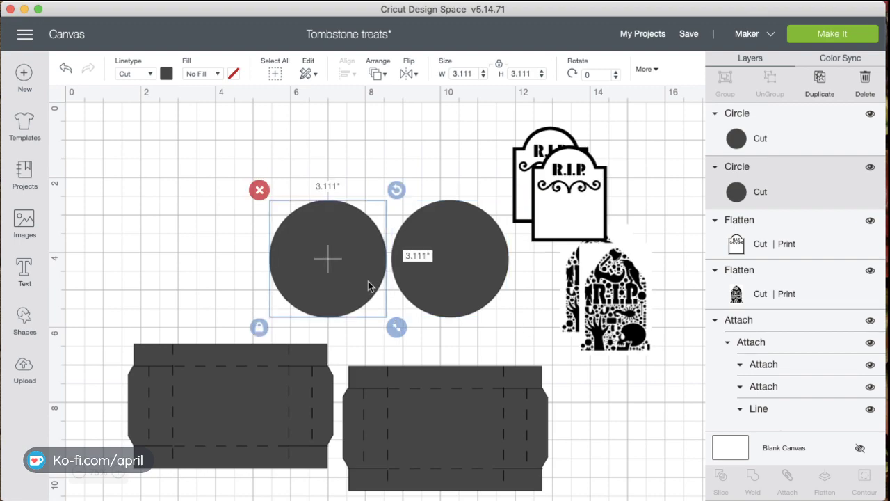
click(412, 281)
click(366, 281)
drag(367, 276, 385, 204)
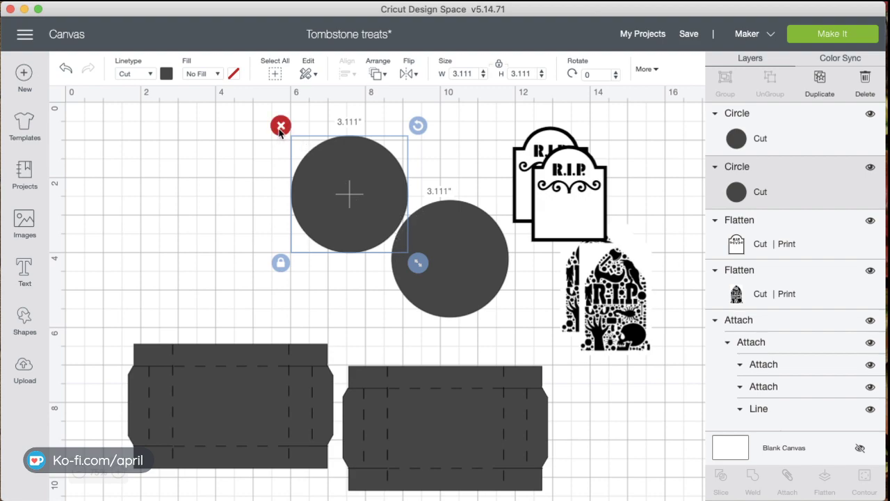
- Start a new blank project, replacing the unsaved Tombstone treats project
click(24, 75)
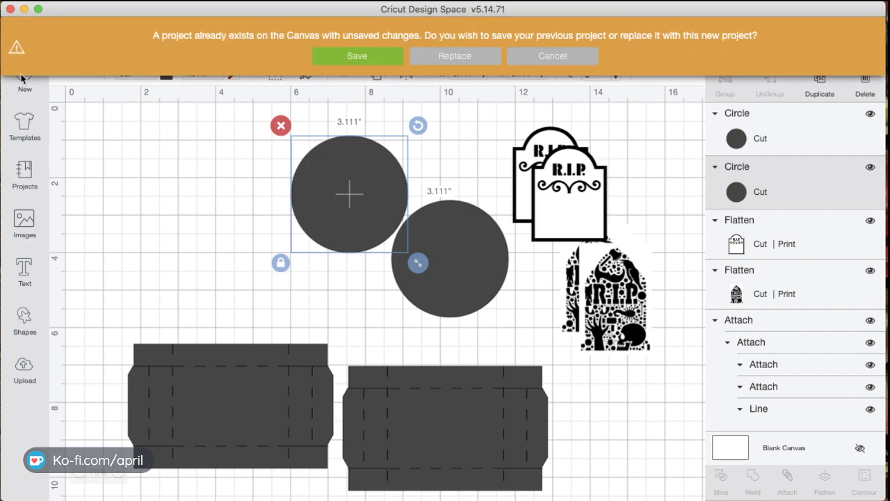
click(461, 60)
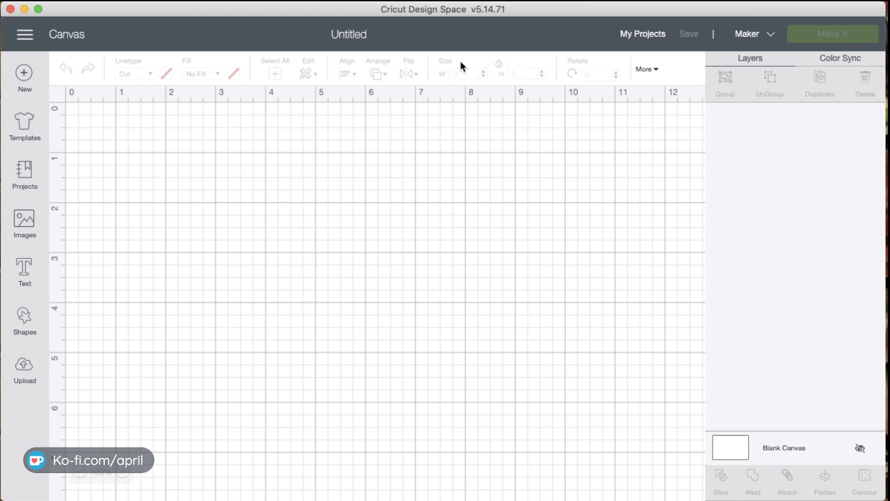
- Insert the lying tiger, roaring tiger, roaring tiger head, and tiger and plant images from the Animals & Wildlife category
click(25, 226)
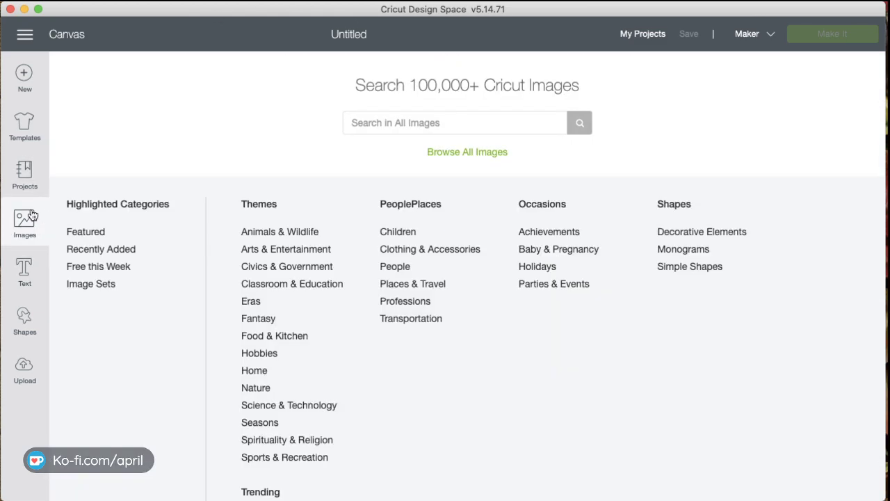
click(297, 237)
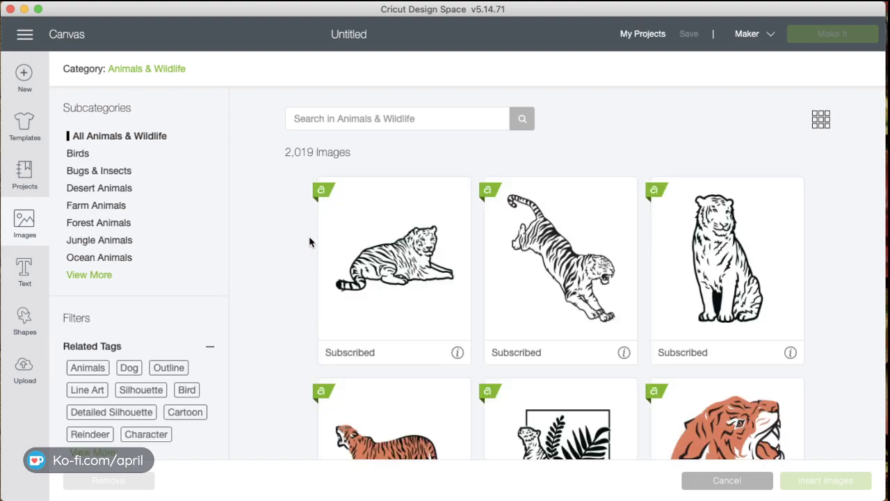
click(377, 251)
scroll(438, 286, down, 3)
click(439, 287)
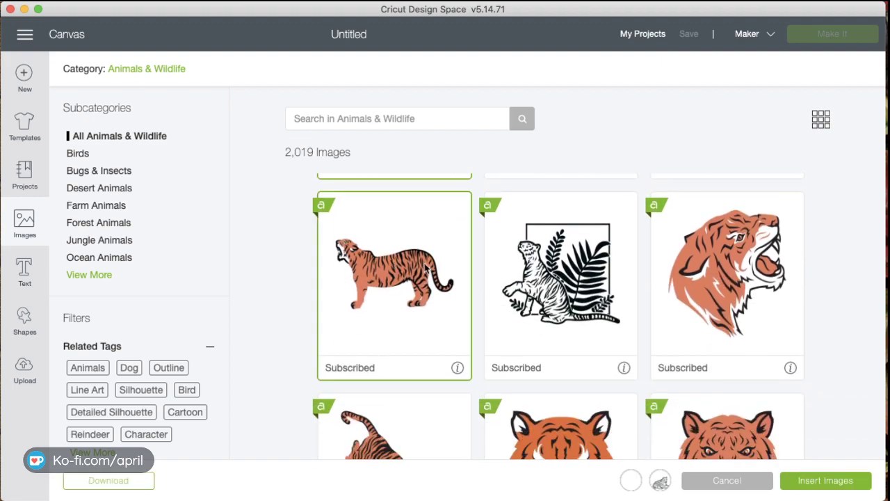
click(734, 275)
click(582, 318)
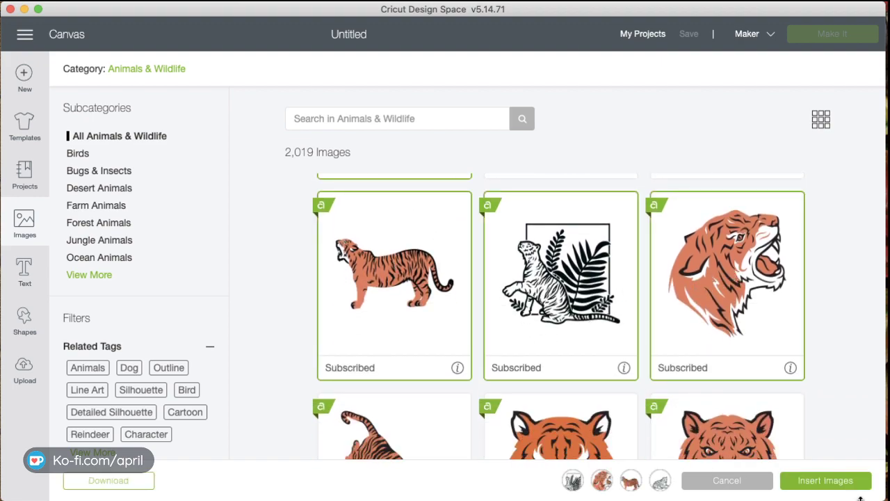
click(845, 482)
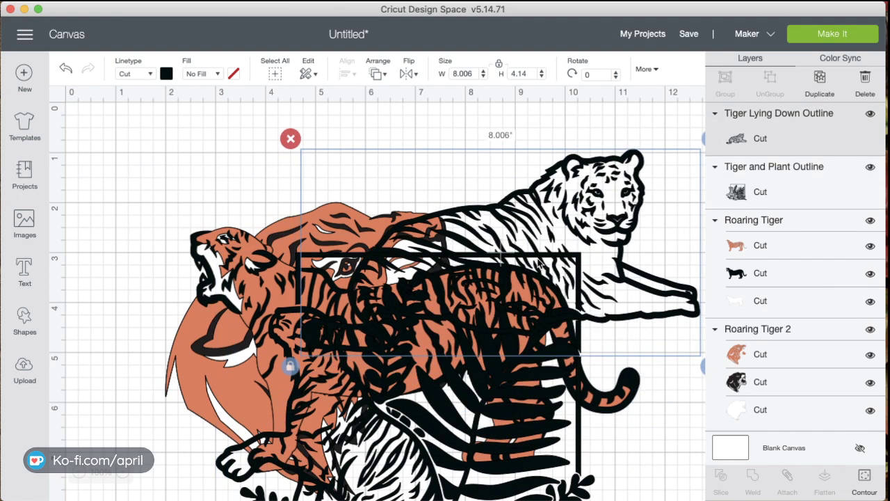
- Delete the Tiger Lying Down Outline and the Tiger and Plant Outline from the canvas
click(290, 138)
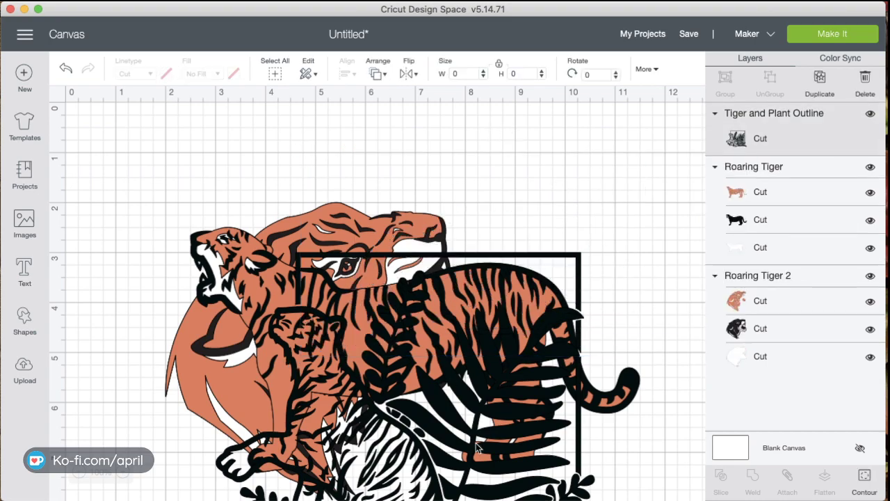
click(477, 448)
click(225, 110)
- Insert the lying tiger outline along with the Save The Turtles, whale and seahorse images from Ocean Animals
click(29, 229)
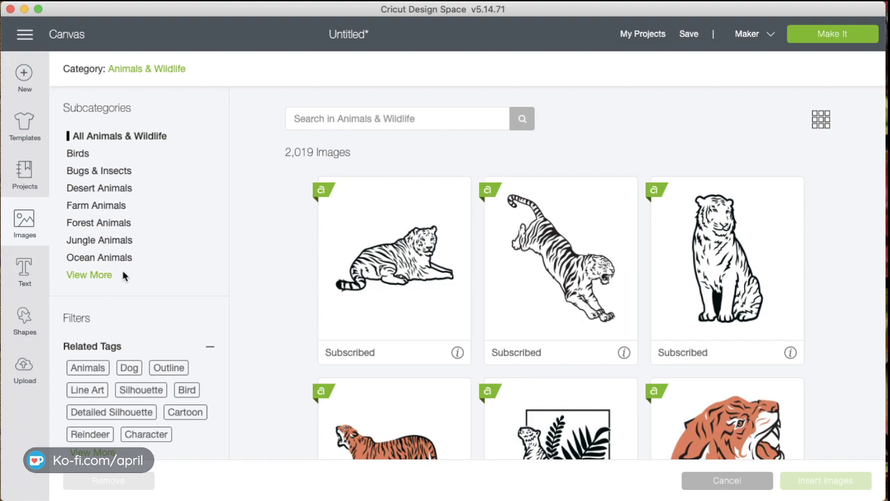
click(379, 290)
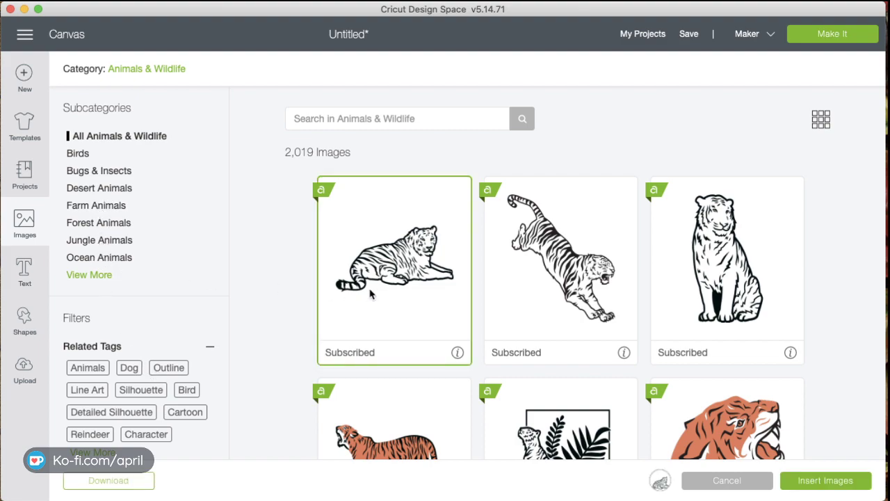
click(118, 257)
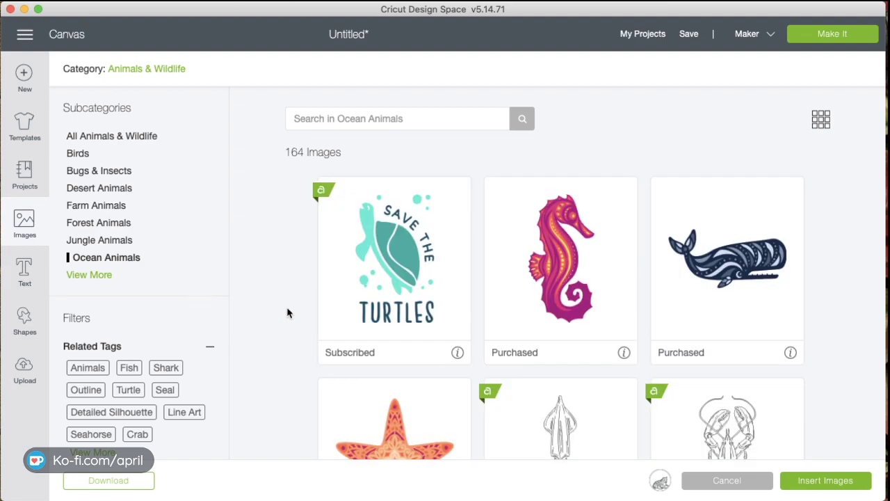
click(363, 285)
click(787, 266)
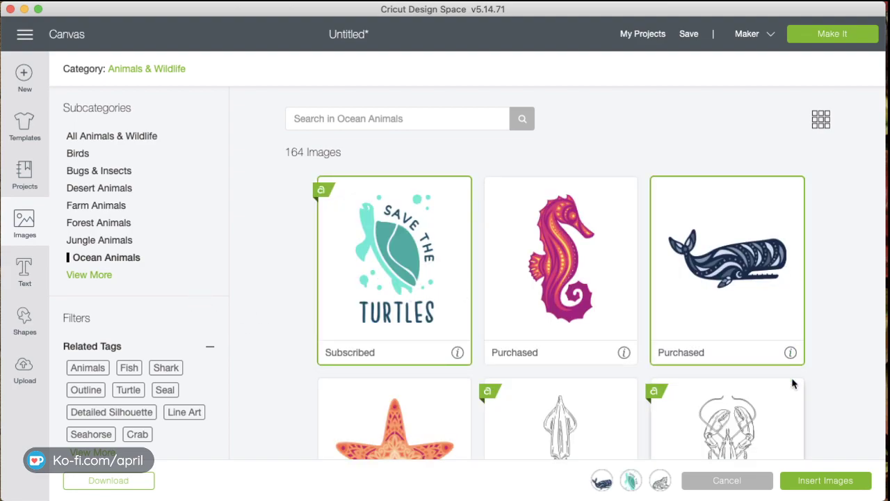
click(624, 333)
click(821, 480)
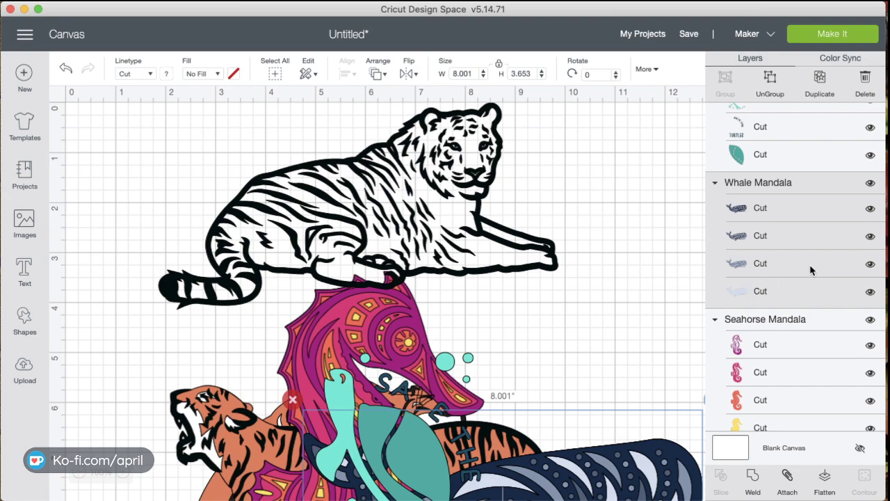
scroll(791, 240, up, 3)
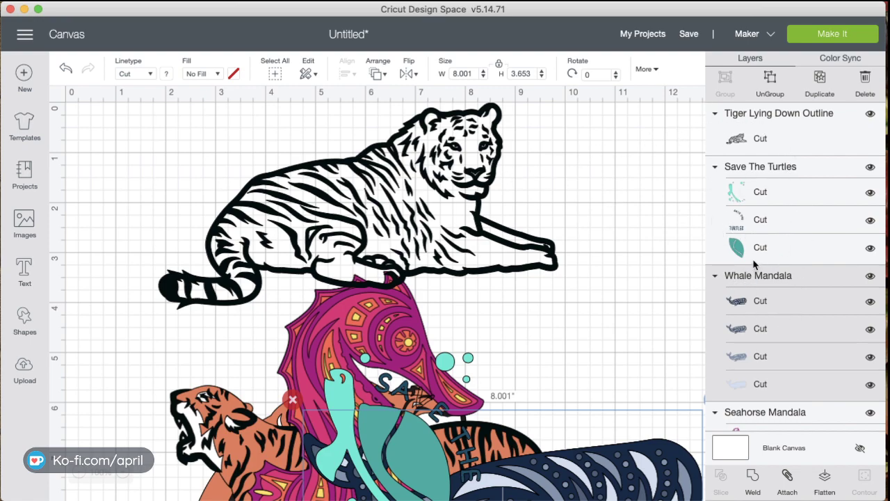
- Nudge the lying tiger outline and move the seahorse mandala down the canvas, clear of the tiger
mouse_move(475, 233)
mouse_down()
mouse_move(471, 226)
mouse_move(478, 237)
mouse_up()
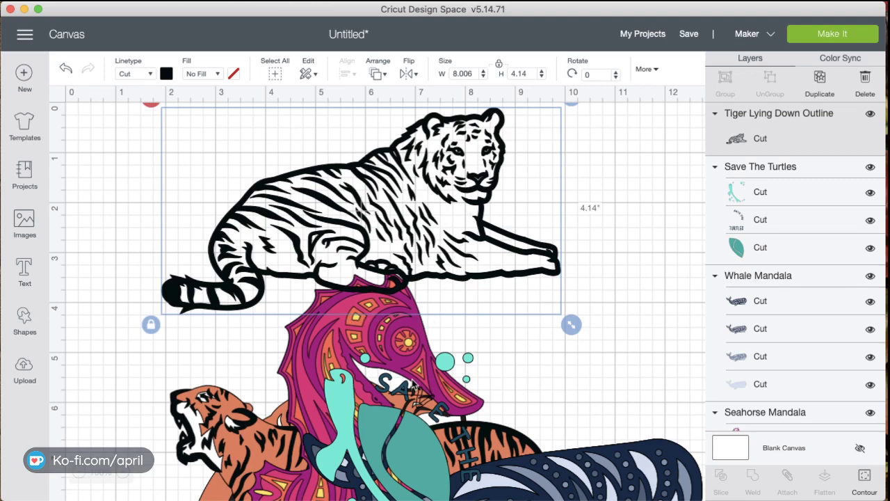
click(412, 454)
drag(380, 345, 380, 446)
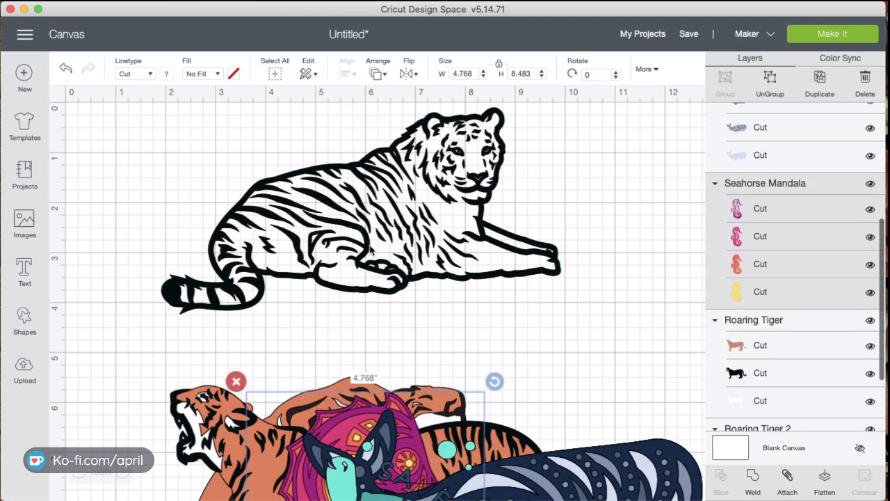
- Insert a square over the lying tiger outline and color it the orange already used in the roaring tiger
click(363, 256)
click(24, 321)
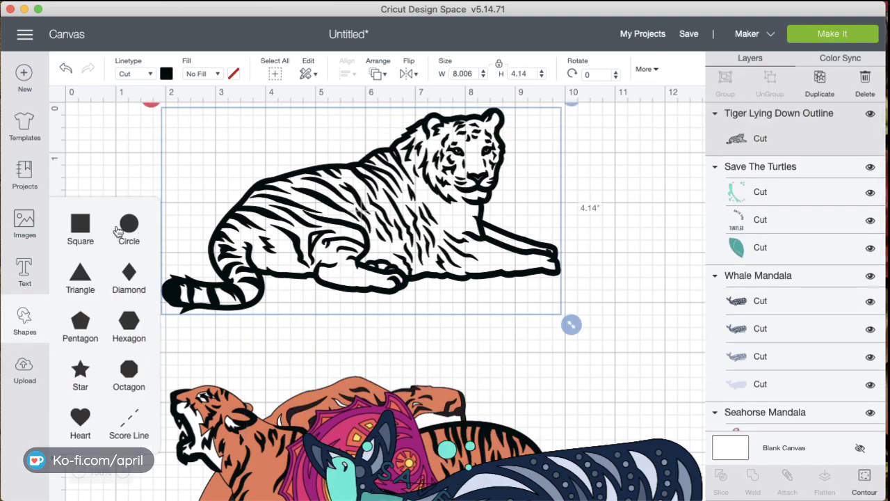
click(82, 226)
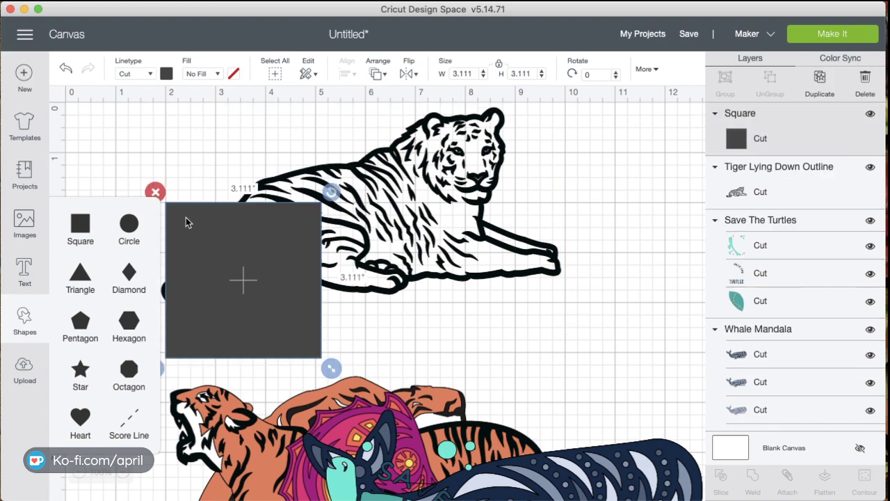
click(166, 74)
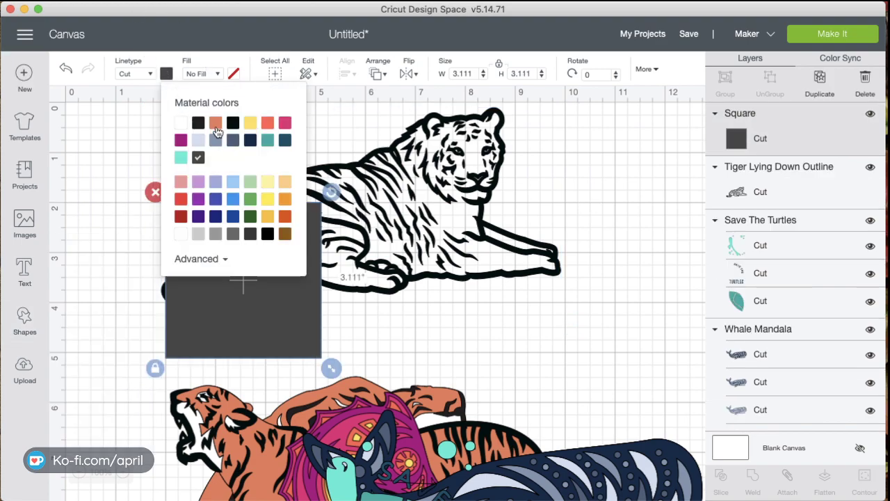
click(215, 122)
drag(297, 293, 267, 275)
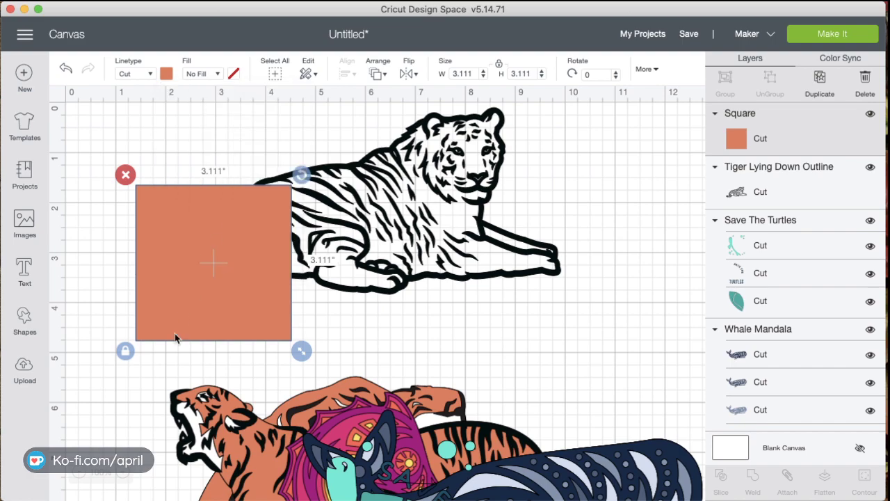
- Stretch the orange square freely into a rectangle about 8.24 inches wide and shift it together with the tiger outline
click(124, 352)
drag(302, 351, 558, 378)
shift+click(548, 268)
drag(447, 271, 426, 279)
click(660, 267)
- Bring the tiger outline in front of the orange rectangle, scale it to about 7.16 inches wide and fit it inside
click(416, 140)
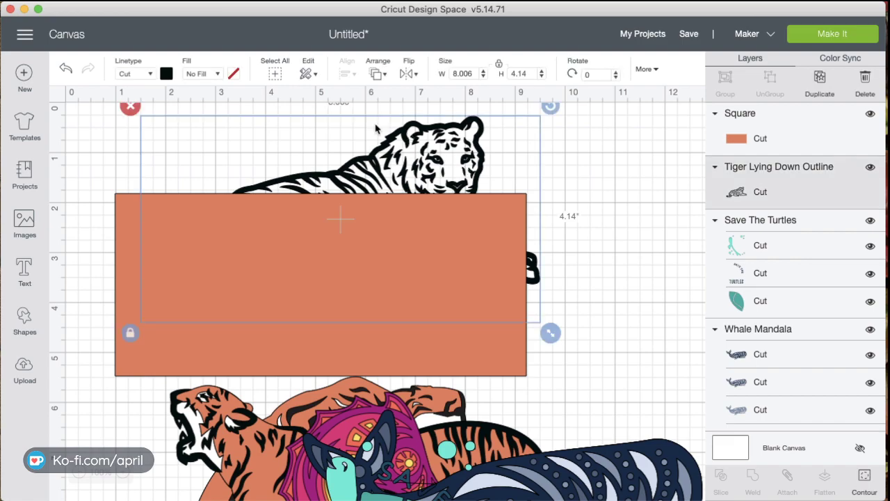
click(375, 74)
click(403, 156)
drag(429, 179, 411, 241)
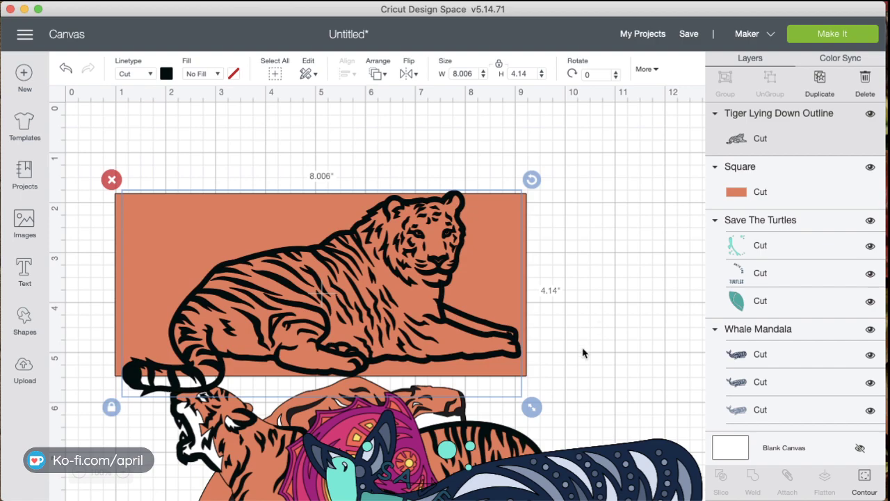
drag(537, 412, 495, 388)
drag(325, 271, 351, 275)
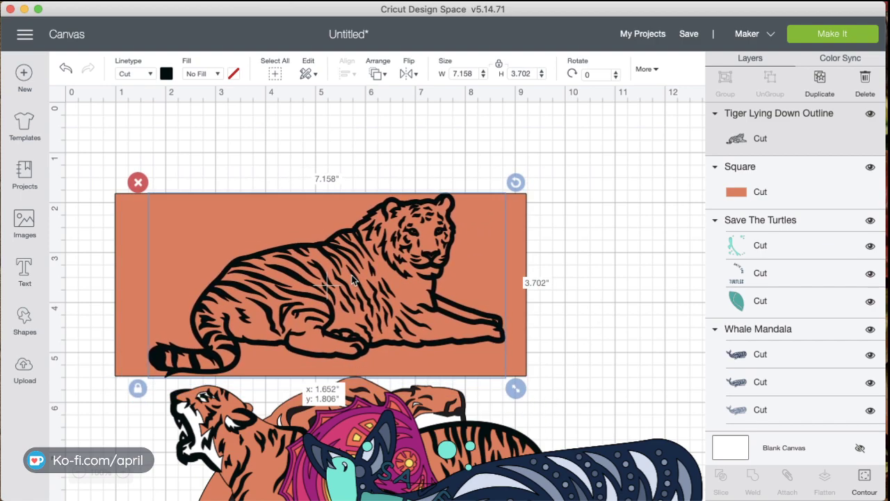
- Group the tiger outline with the orange rectangle and scale the group down to about 5.25 by 2.36 inches
drag(612, 298, 270, 239)
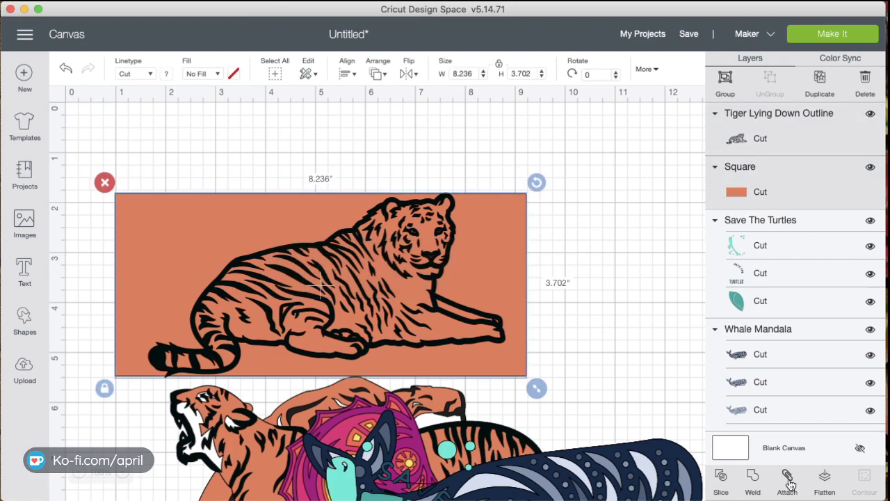
click(723, 80)
drag(412, 267, 397, 242)
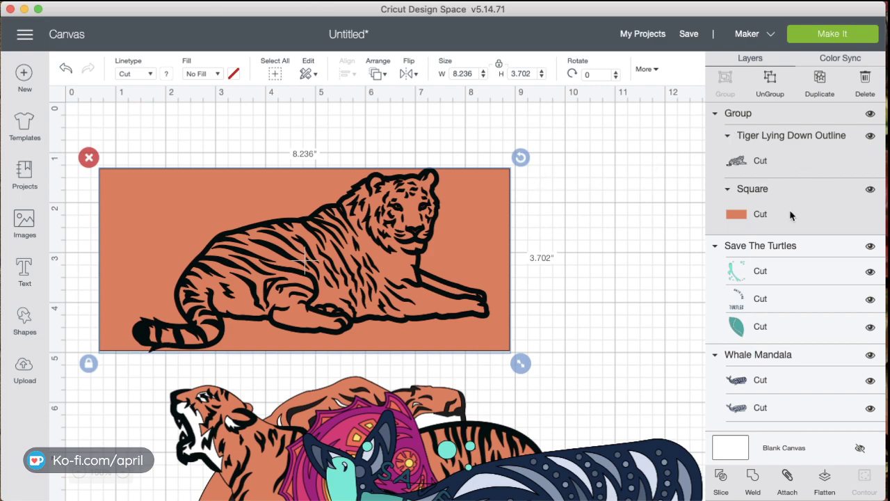
drag(230, 236, 226, 211)
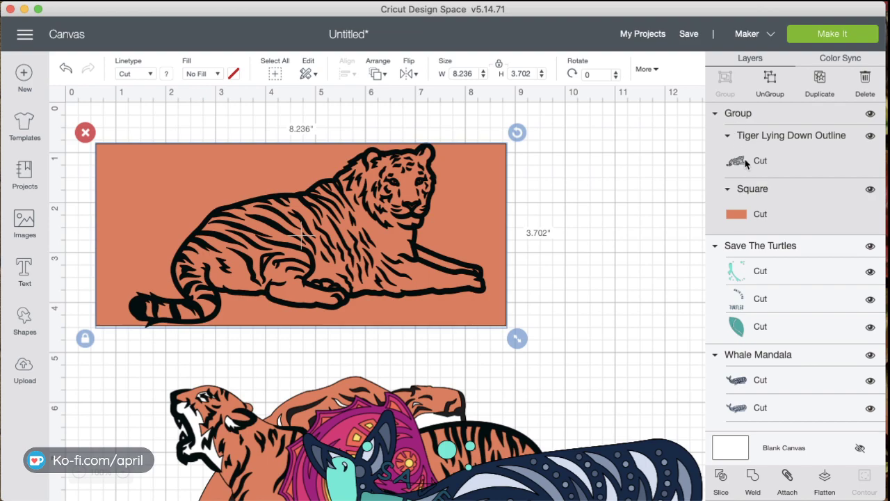
drag(409, 239, 452, 244)
drag(603, 362, 455, 287)
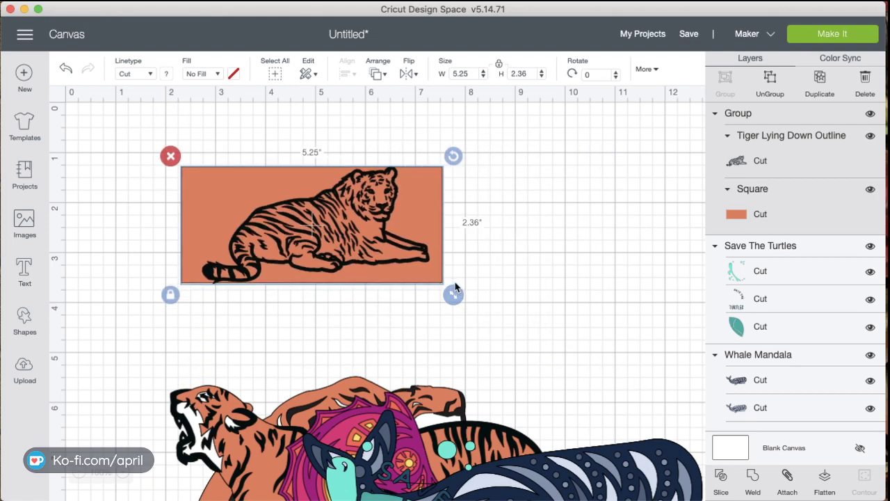
drag(307, 278, 300, 292)
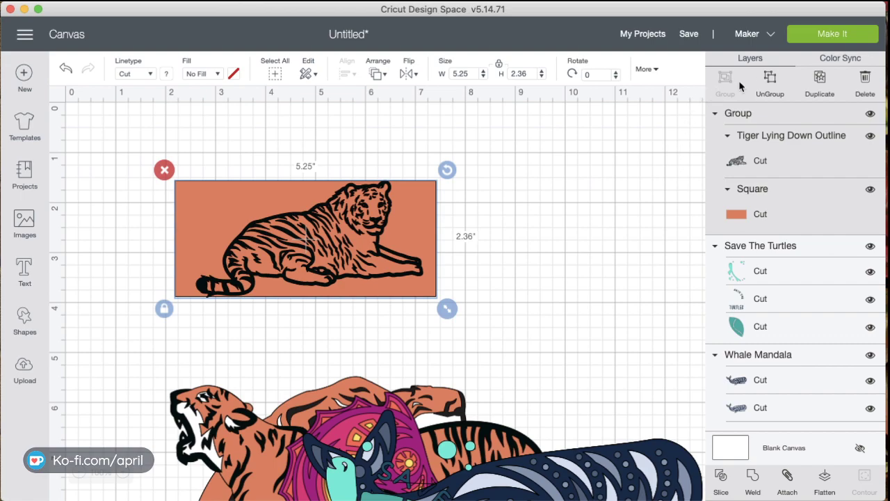
- Ungroup the tiger outline and rectangle, and try attaching them as cut layers
click(770, 82)
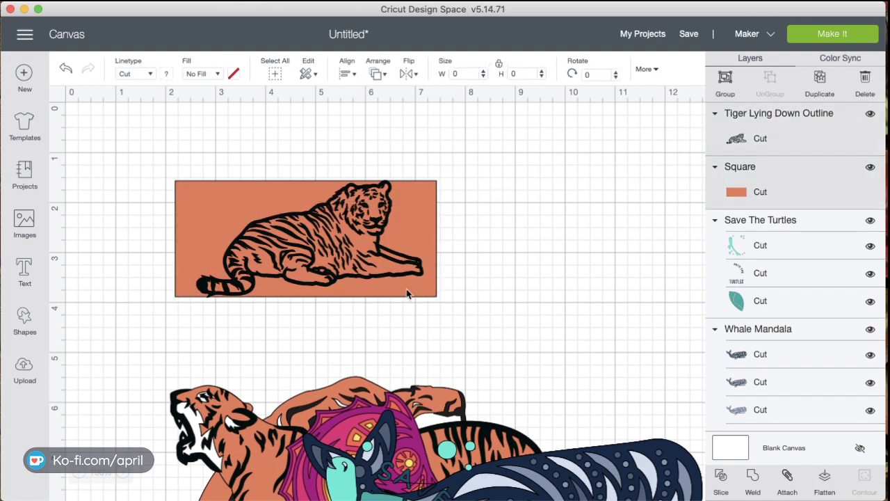
click(790, 480)
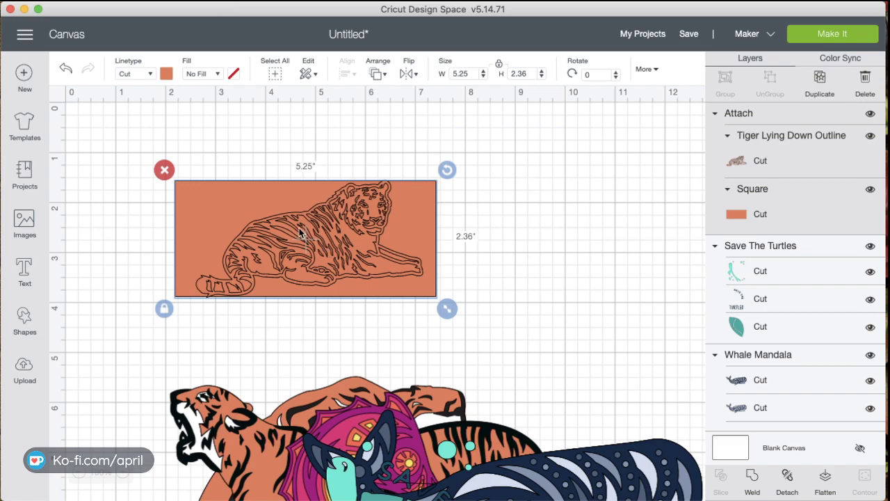
click(66, 69)
- Scale the tiger outline to about 4.33 inches wide and position it fully inside the orange rectangle
drag(371, 267, 381, 271)
drag(391, 235, 382, 229)
drag(438, 313, 427, 308)
click(531, 298)
drag(389, 252, 390, 252)
click(498, 257)
click(285, 232)
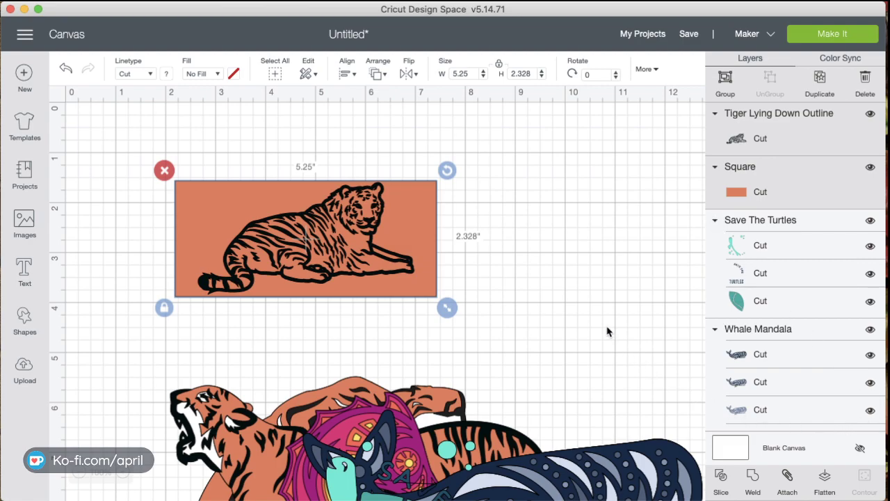
drag(524, 277, 322, 218)
click(495, 234)
- Set the tiger outline's fill to Print and attach it to the orange rectangle
click(356, 236)
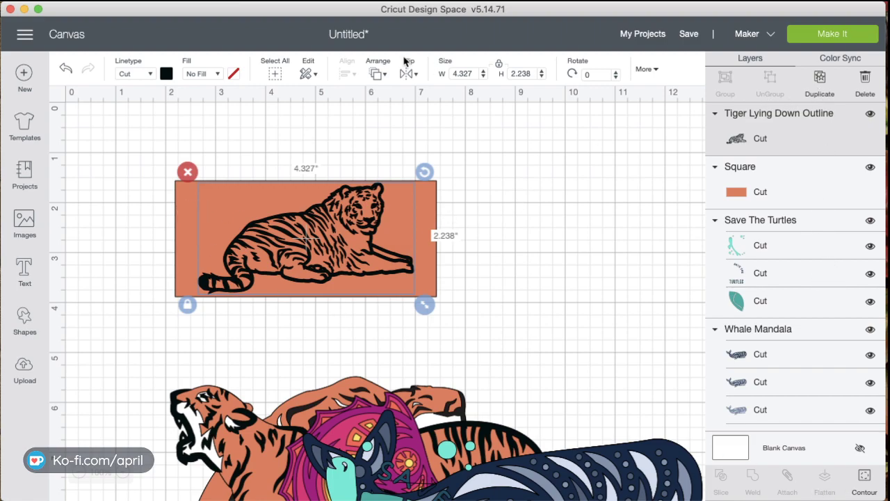
click(217, 74)
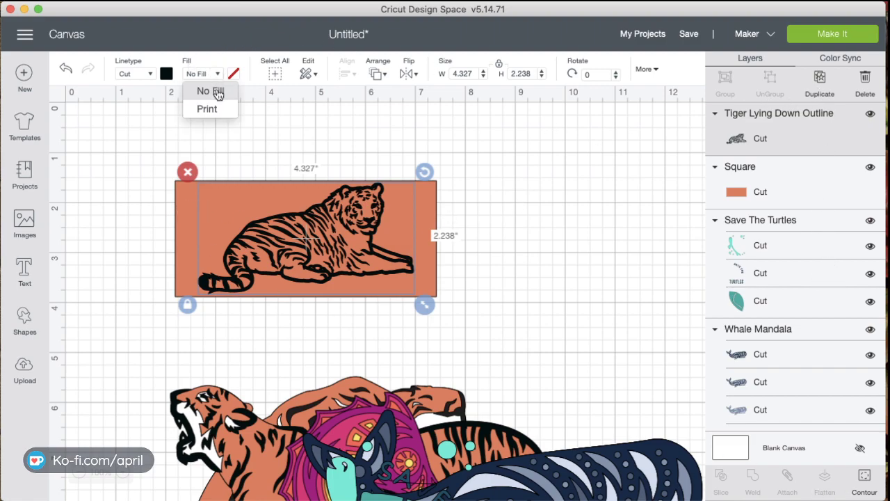
click(207, 109)
click(552, 285)
drag(544, 281, 283, 263)
click(786, 479)
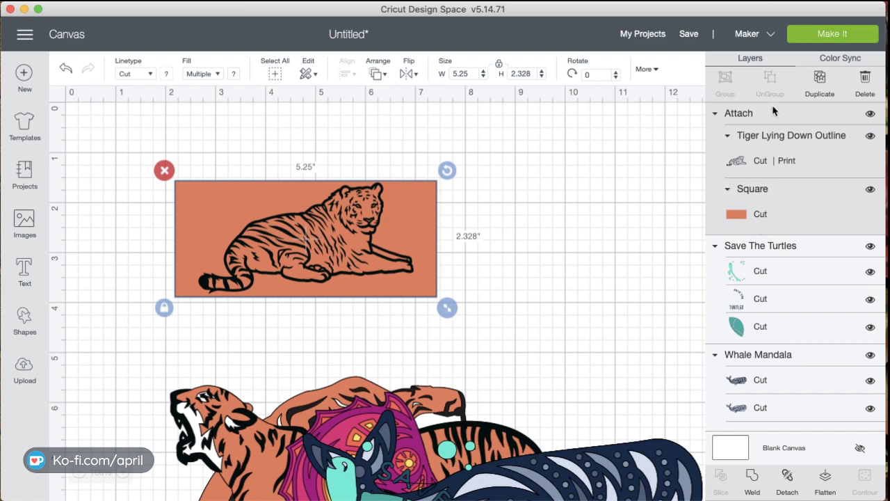
- Preview the attached tiger and rectangle on the cutting mat, and return to the canvas
click(837, 32)
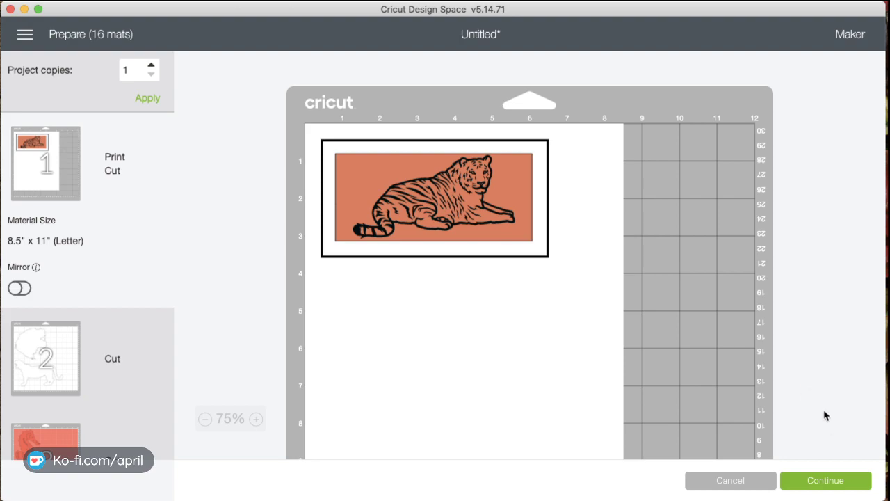
click(739, 481)
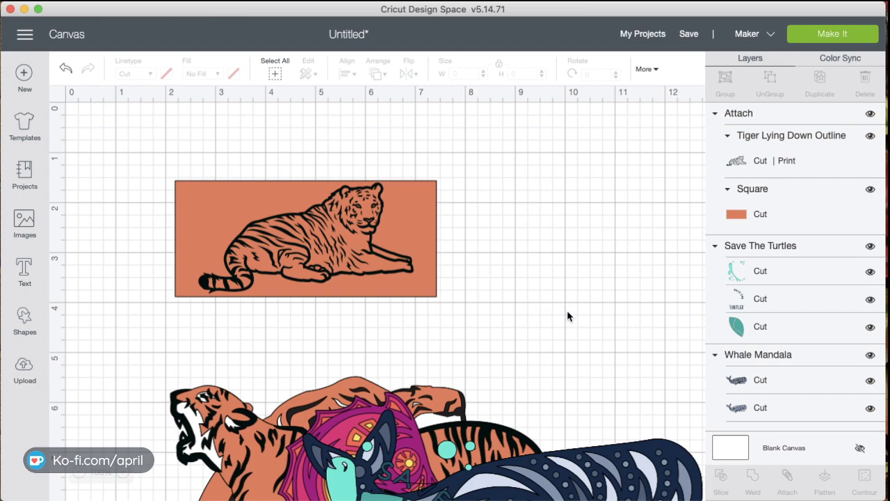
- Duplicate the tiger outline and the orange rectangle separately, and move the rectangle copy beside the attached original
click(767, 138)
click(813, 82)
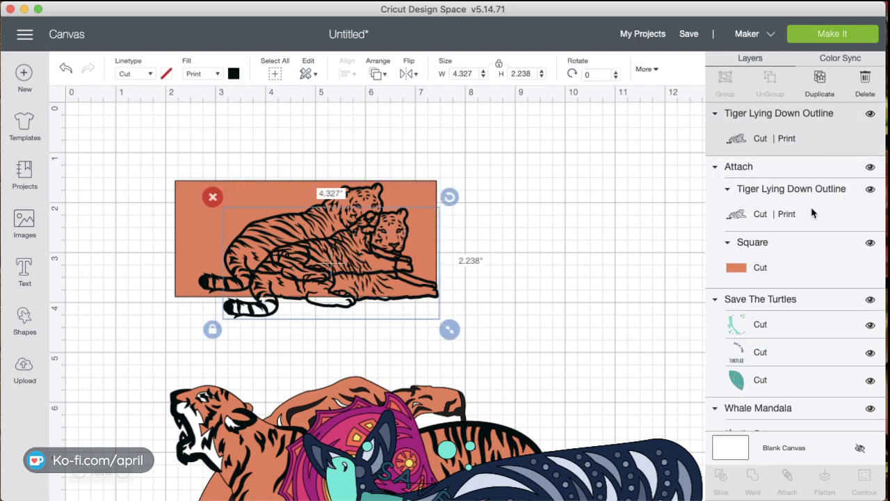
click(799, 259)
click(816, 87)
drag(360, 268, 557, 290)
- Change the duplicated tiger outline's fill from Print to No Fill
click(327, 282)
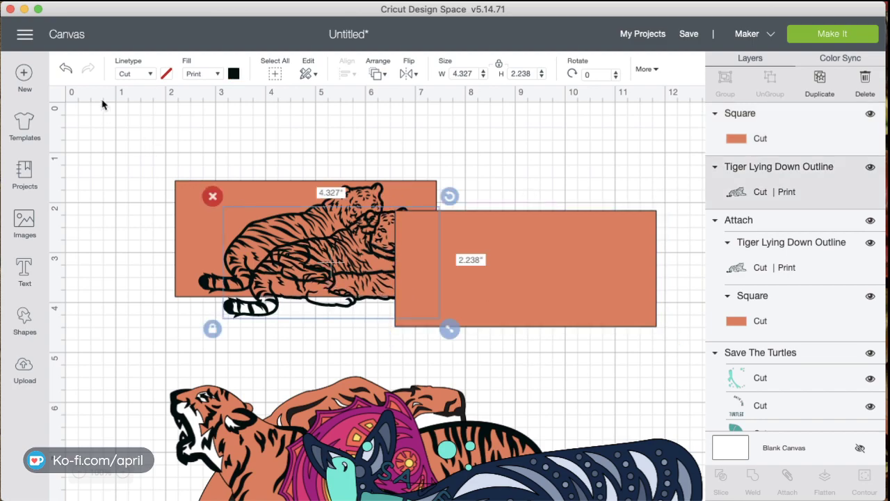
click(149, 75)
click(213, 75)
click(218, 75)
click(216, 98)
- Send the duplicated rectangle to the back and place the duplicated tiger outline on top of it
drag(319, 267, 445, 197)
drag(507, 302, 505, 294)
click(374, 72)
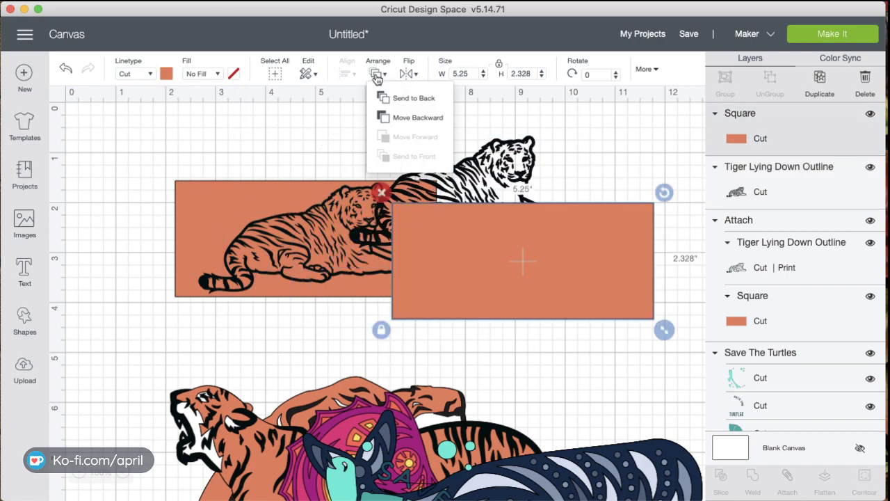
click(405, 95)
drag(470, 170, 573, 242)
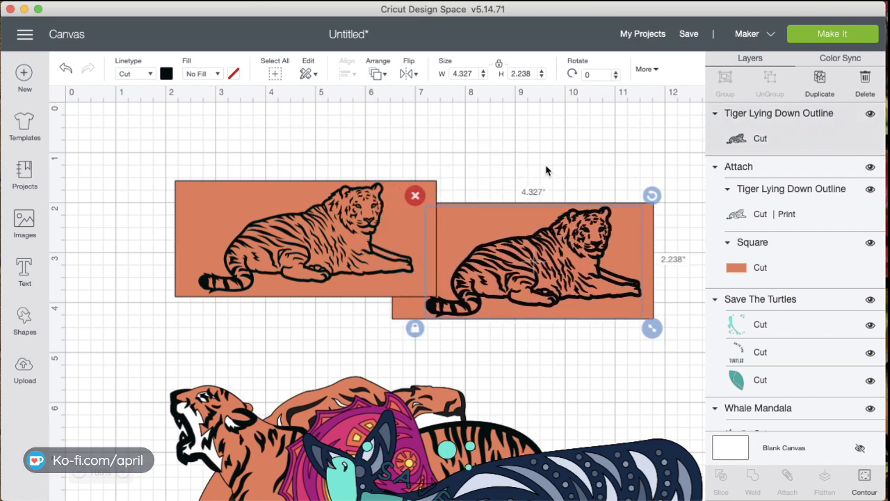
- Attach the duplicated tiger outline to its rectangle and line up both attached designs side by side for comparison
click(536, 177)
drag(536, 176, 576, 287)
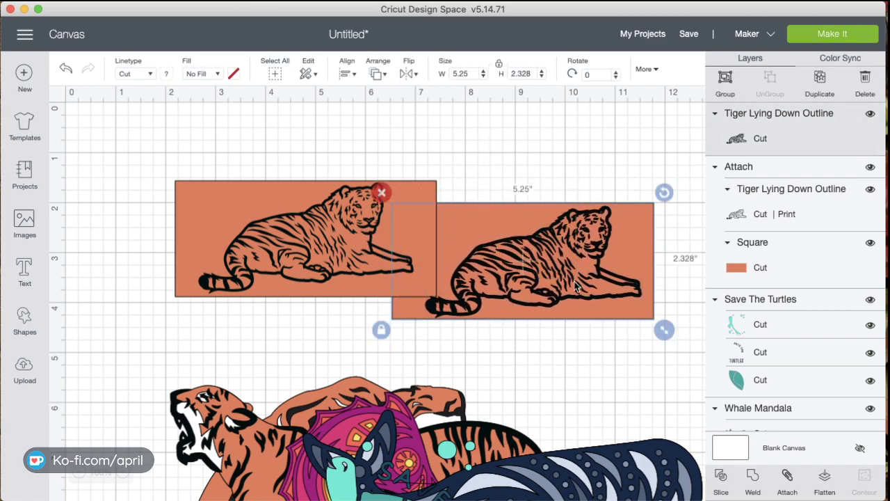
click(788, 479)
drag(512, 237, 512, 182)
drag(313, 243, 245, 200)
drag(516, 229, 507, 216)
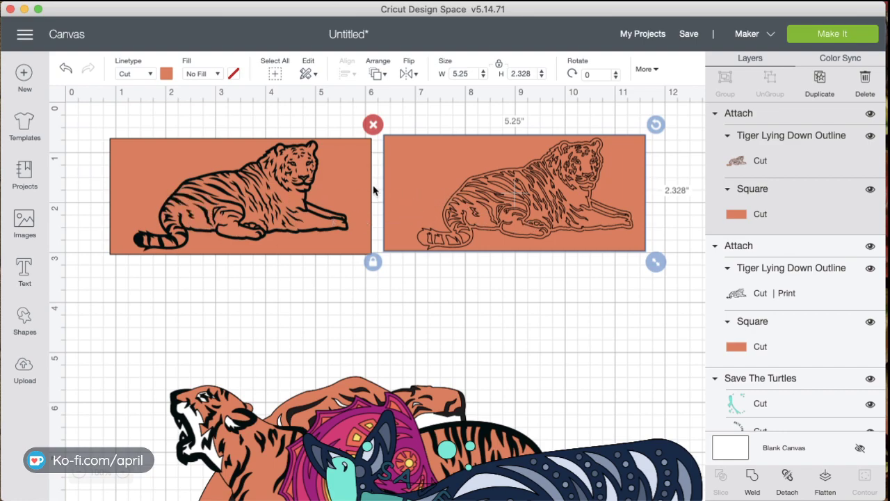
- Move the cut-only attached copy away from the printed version and delete it
click(334, 203)
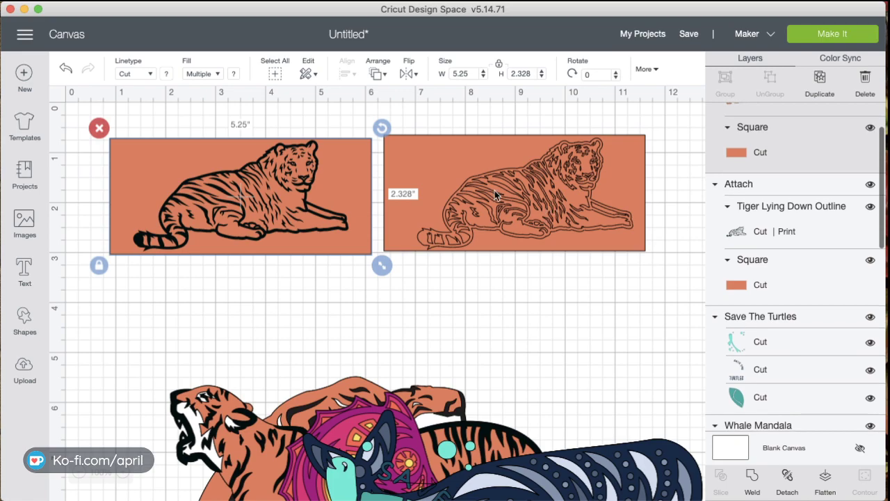
click(390, 138)
drag(589, 149, 639, 229)
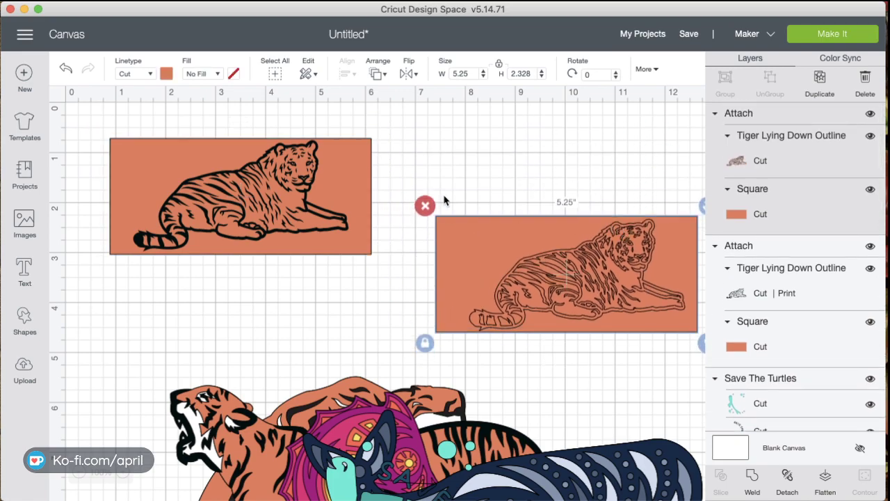
click(424, 204)
- Move the printed tiger design toward the canvas center, detach it and pull the tiger outline off its rectangle
drag(312, 225, 423, 233)
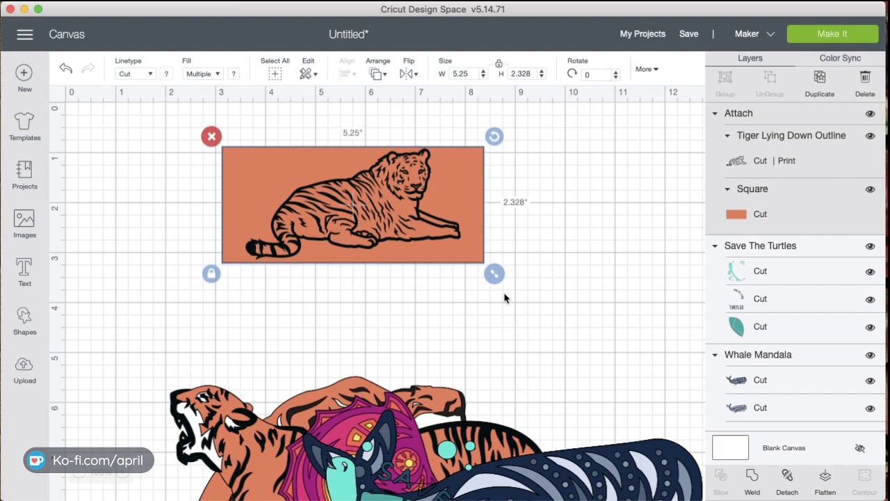
click(789, 477)
drag(409, 222, 439, 252)
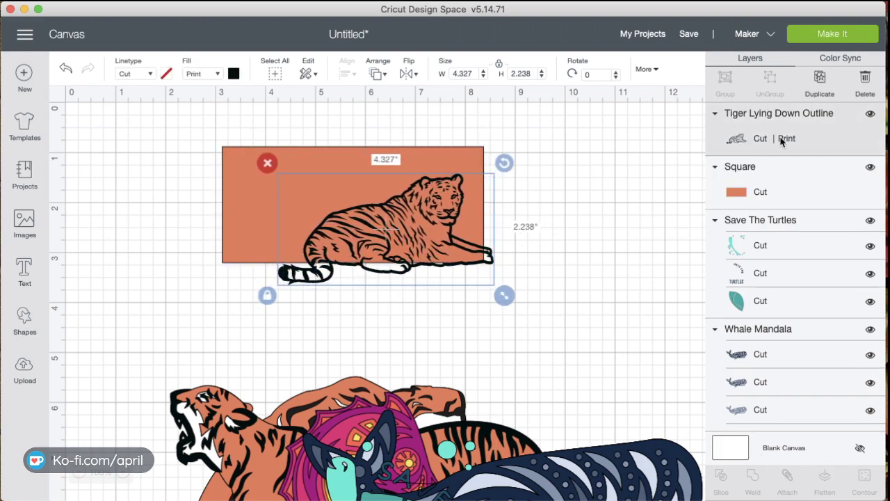
click(410, 251)
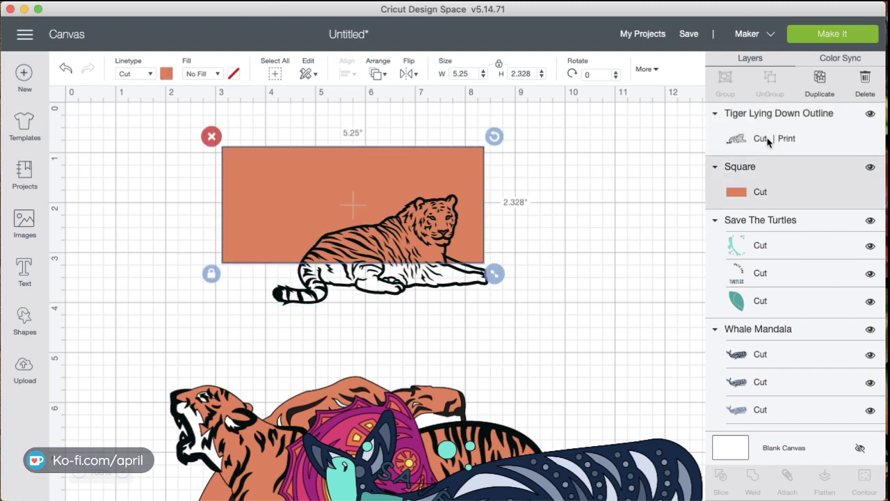
- Place the tiger outline on the orange rectangle, center the two on each other and flatten them into one image
drag(387, 247, 358, 201)
click(541, 252)
drag(544, 256, 369, 199)
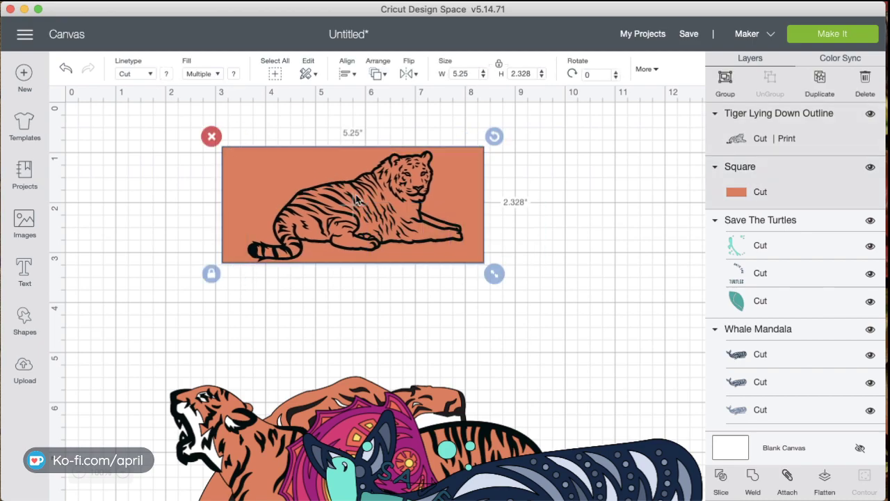
click(344, 75)
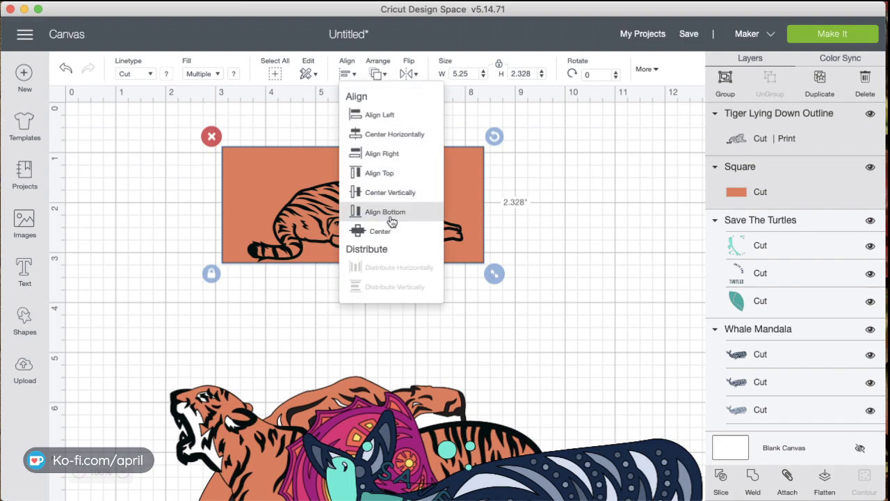
click(392, 230)
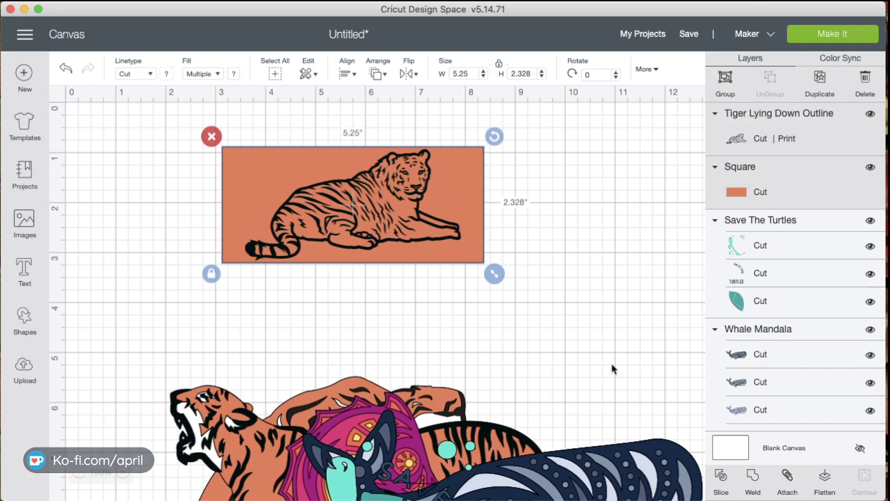
click(833, 479)
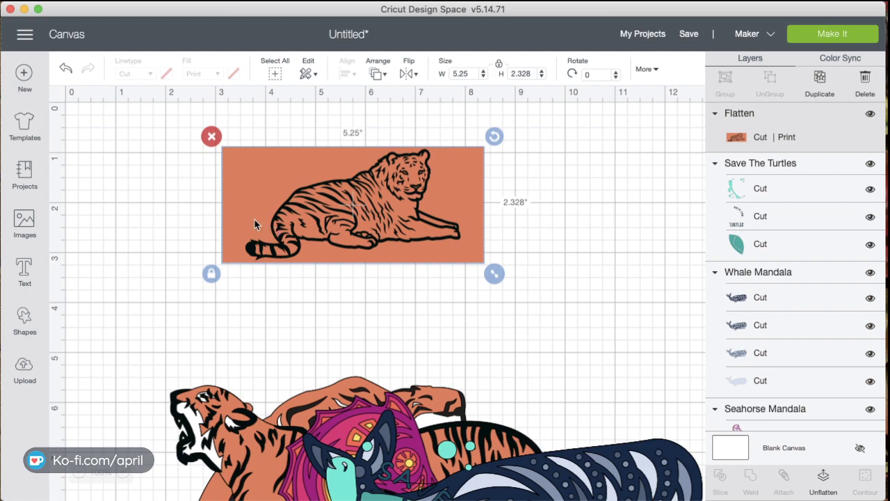
- Add a score line across the middle of the flattened tiger image and shorten it to roughly the rectangle's height
click(25, 369)
click(25, 324)
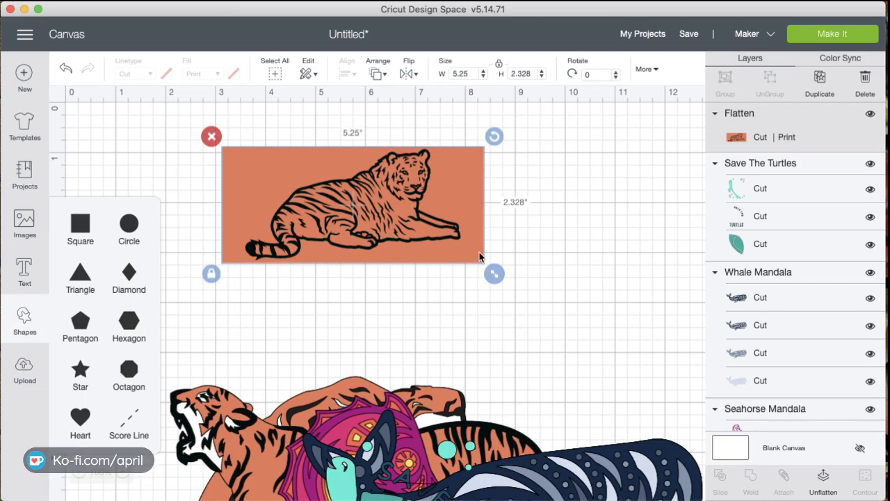
click(127, 421)
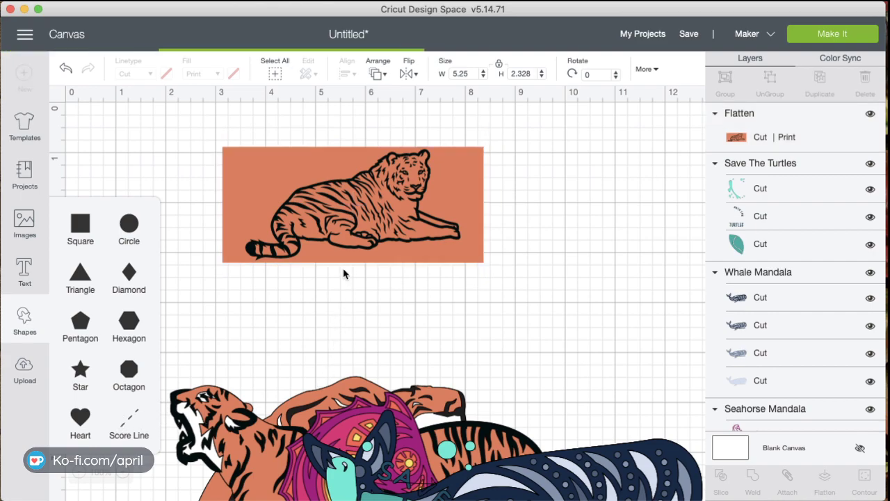
drag(183, 297, 347, 219)
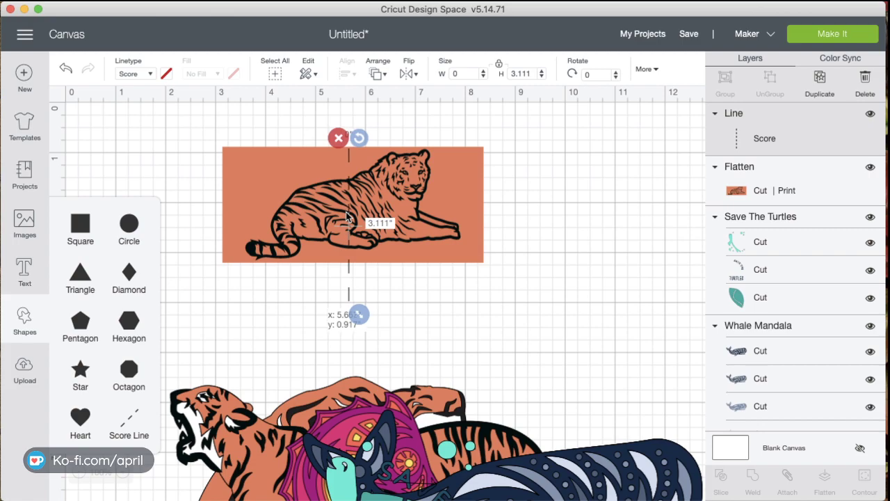
drag(358, 315, 359, 275)
- Select the score line together with the flattened tiger image and attach them
click(418, 290)
drag(418, 291, 306, 231)
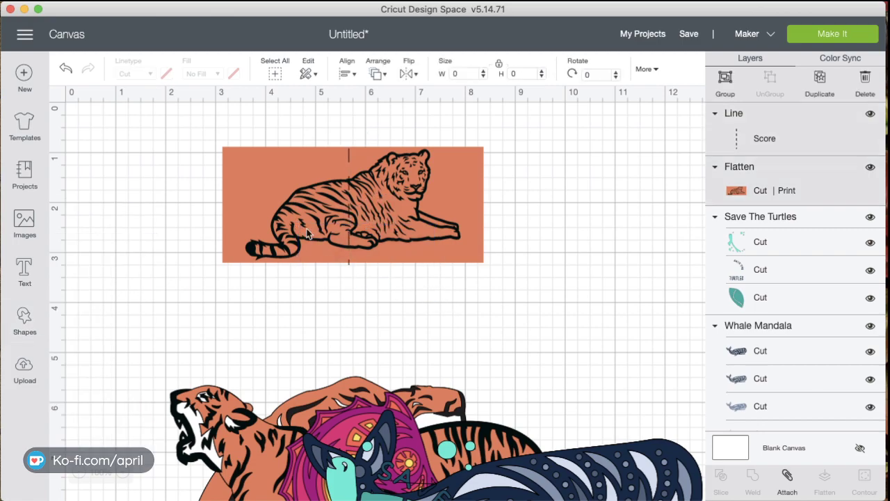
click(789, 478)
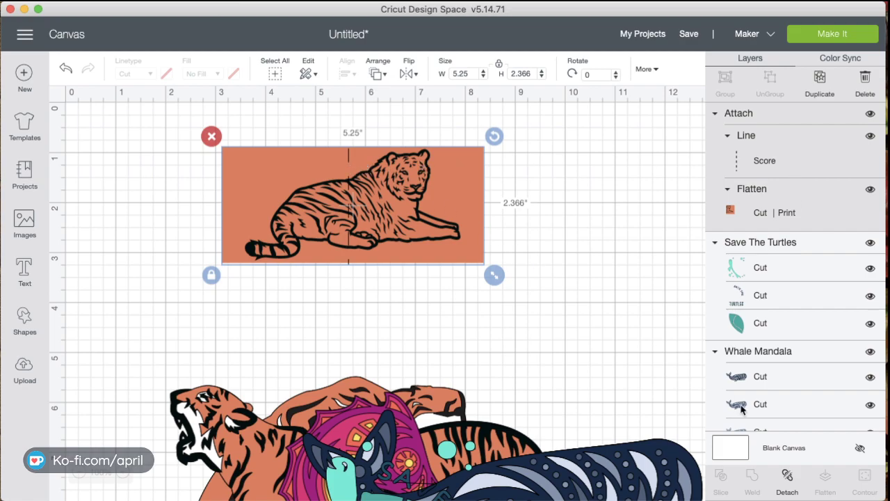
- Change the attached line's linetype to Draw and shift the attached tiger design slightly left on the canvas
click(783, 142)
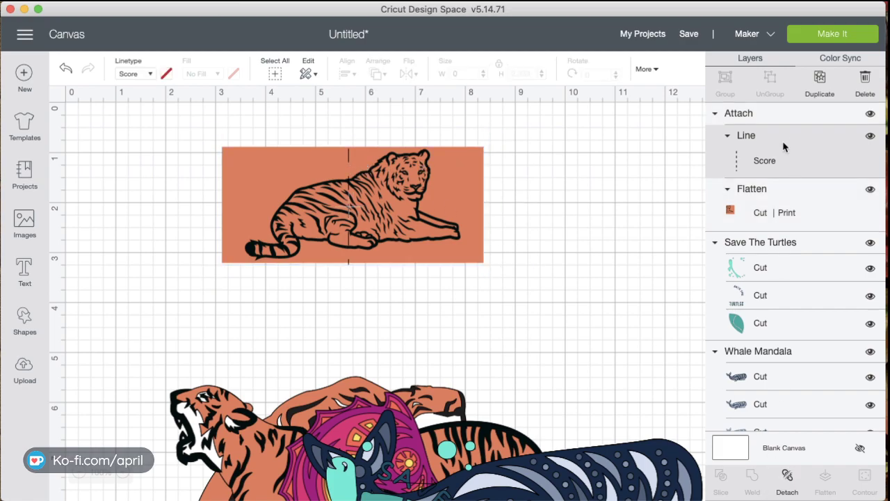
click(125, 74)
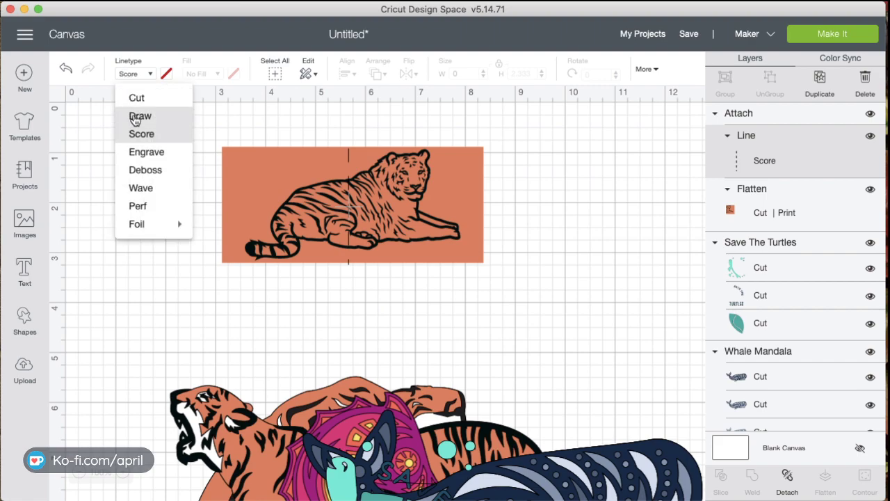
click(137, 117)
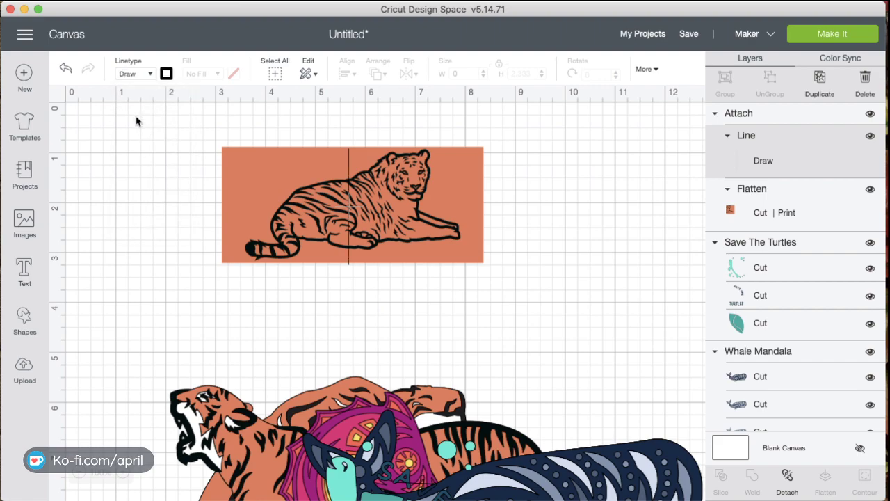
click(679, 222)
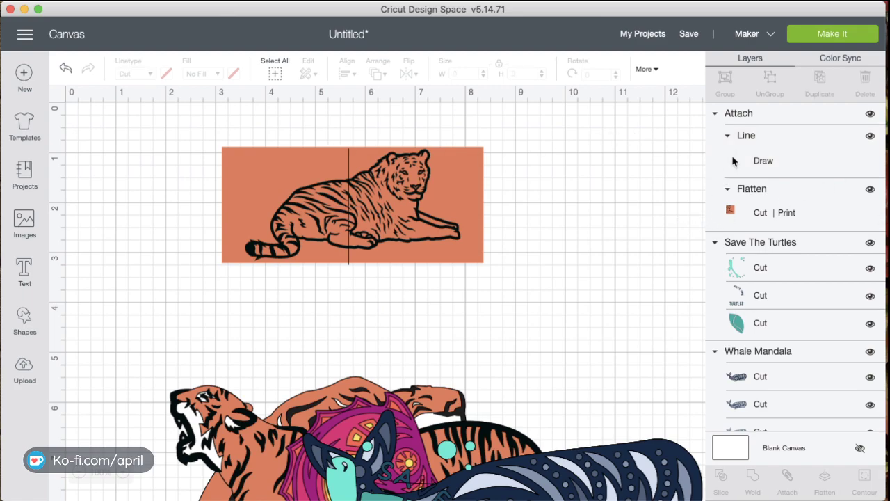
click(751, 115)
drag(465, 203, 428, 204)
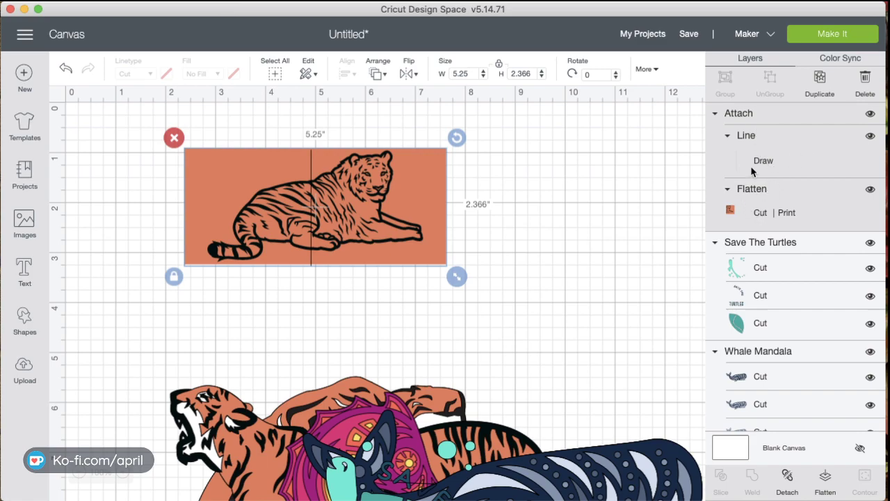
- Pull the Save The Turtles design out of the pile into the empty canvas area beside the tiger
click(772, 253)
scroll(789, 278, down, 4)
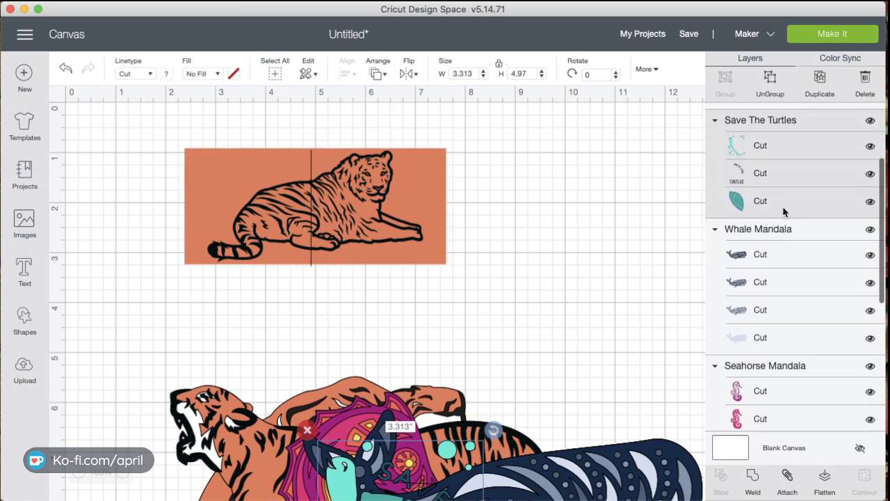
click(766, 149)
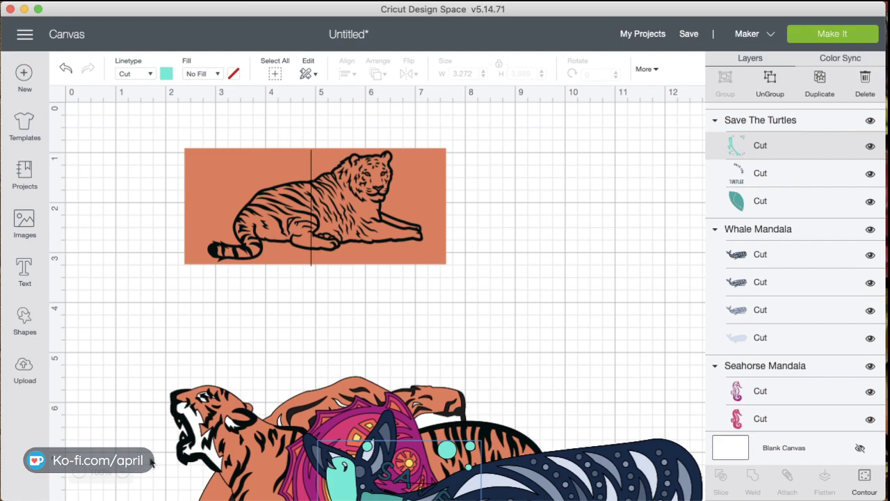
drag(324, 473, 514, 186)
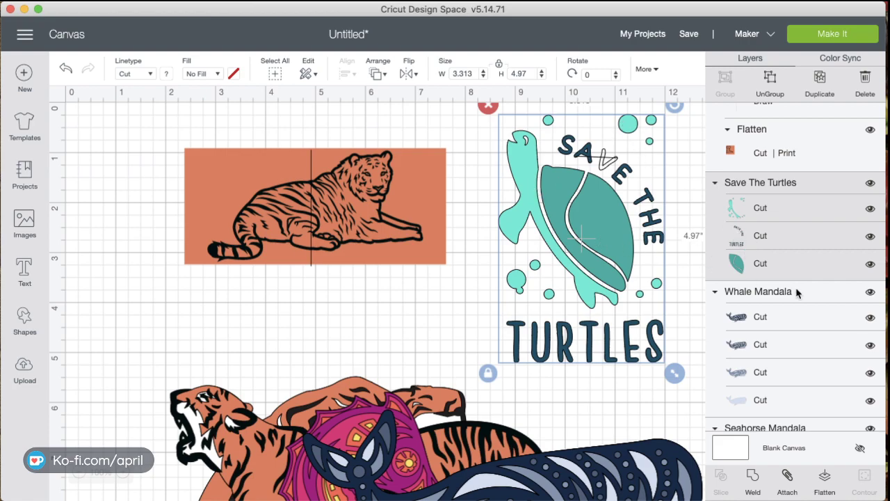
click(750, 236)
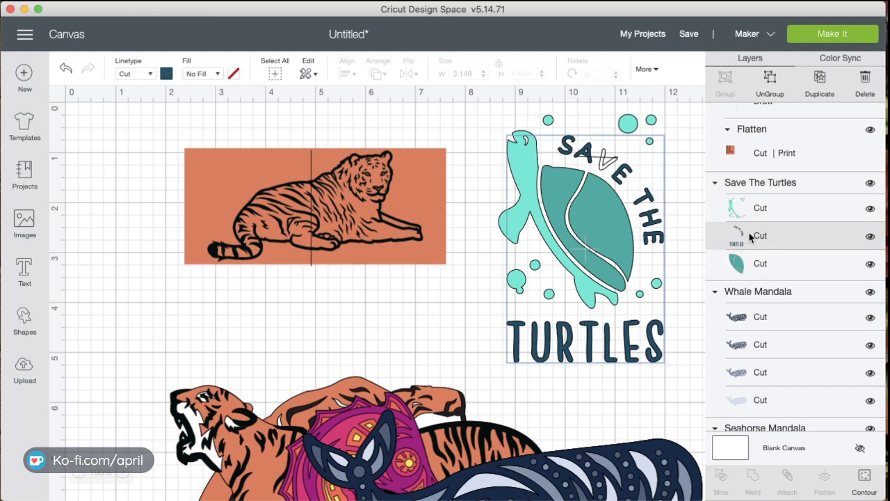
drag(555, 260, 541, 274)
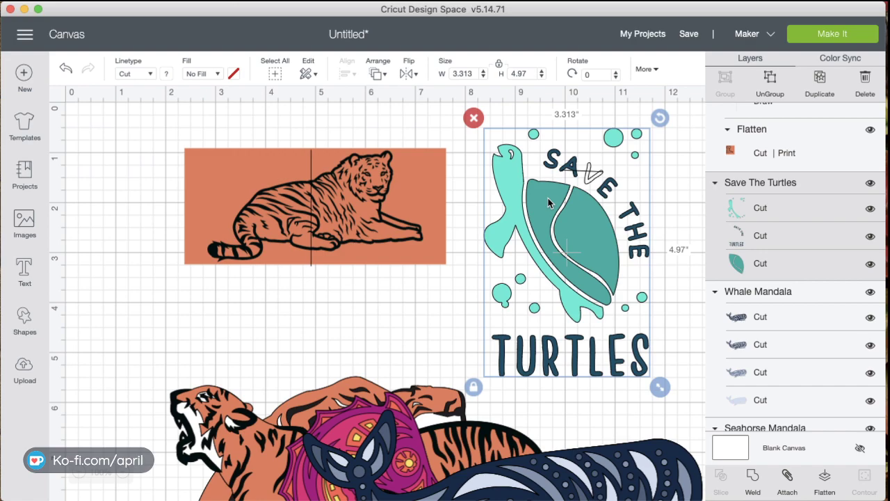
- Flatten the Save The Turtles design and delete it from the canvas
click(823, 479)
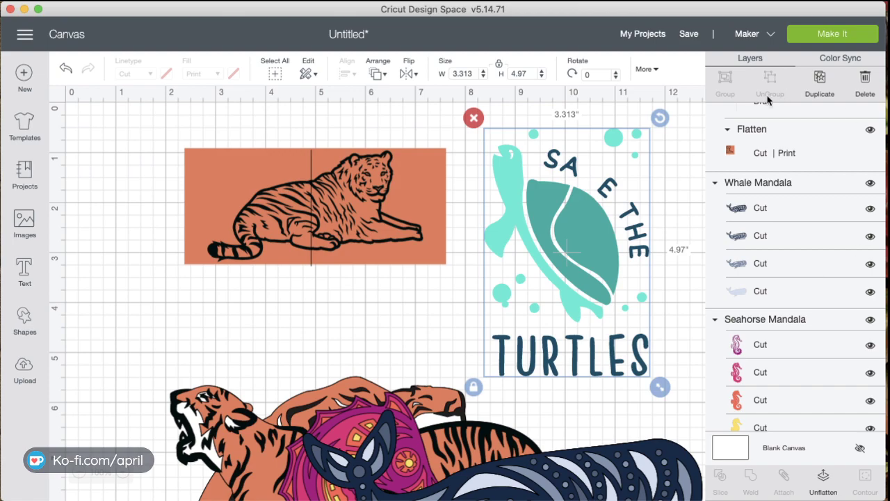
click(571, 233)
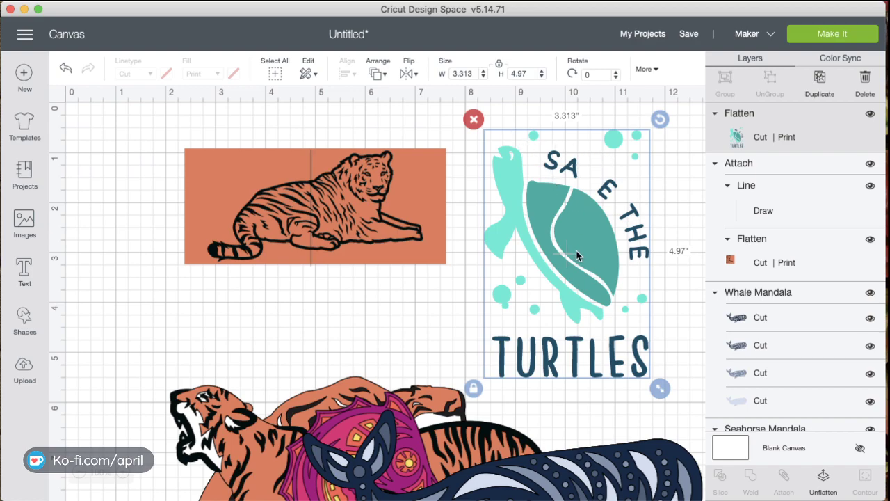
click(474, 119)
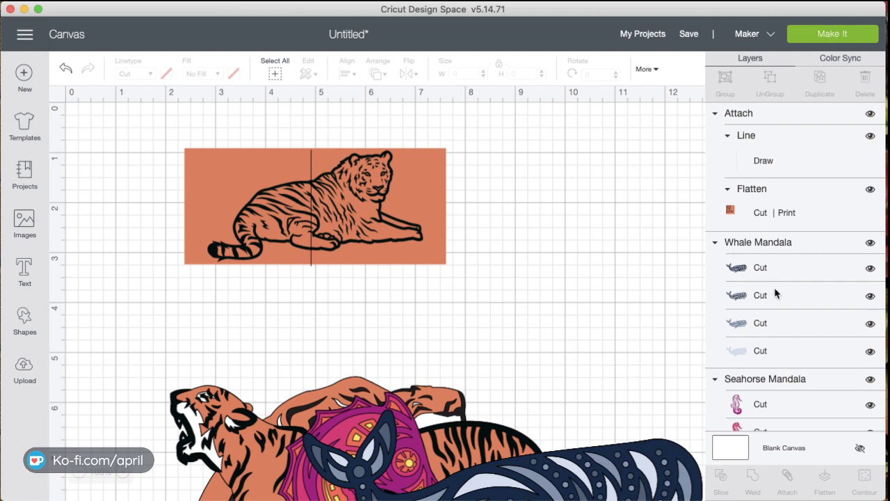
scroll(776, 293, down, 10)
click(767, 213)
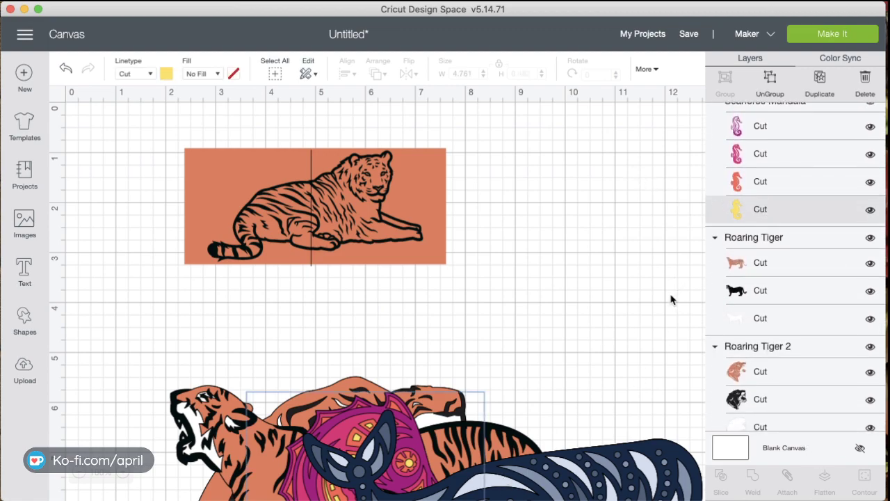
scroll(733, 362, down, 1)
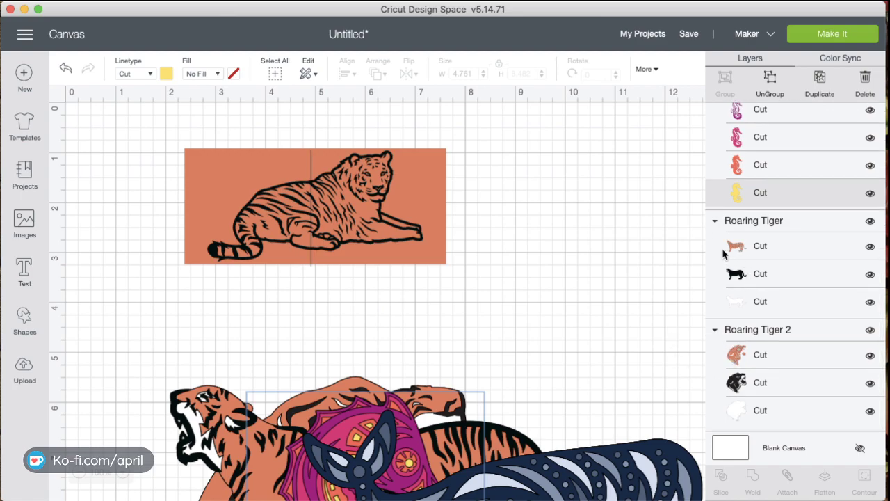
- Enlarge the attached tiger design to about 9.65 inches wide and reposition it on the canvas
click(379, 213)
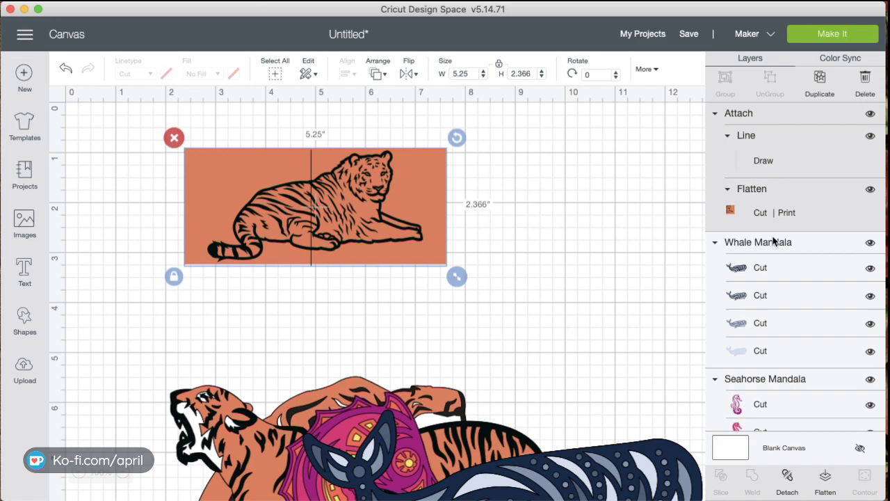
drag(456, 276, 602, 341)
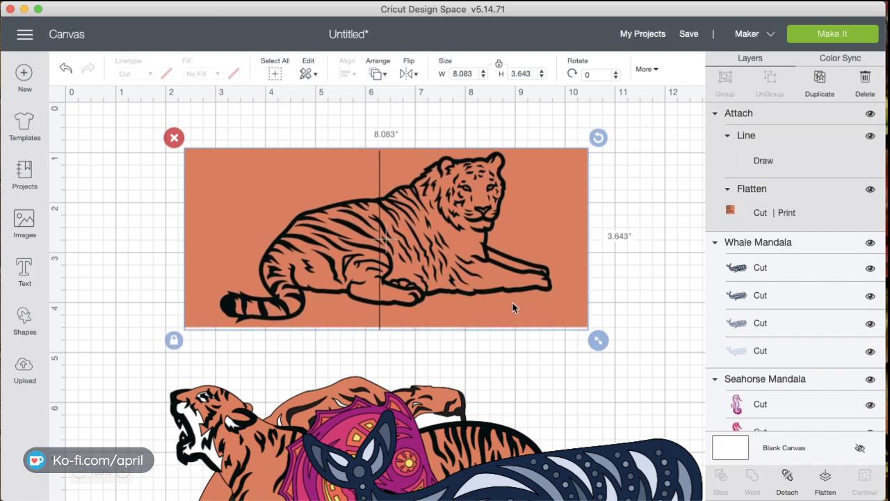
drag(515, 288, 455, 288)
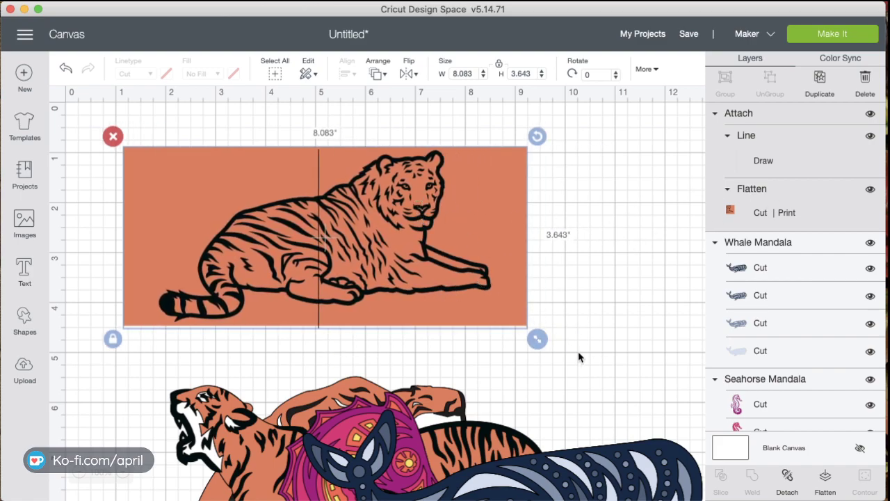
drag(537, 339, 622, 389)
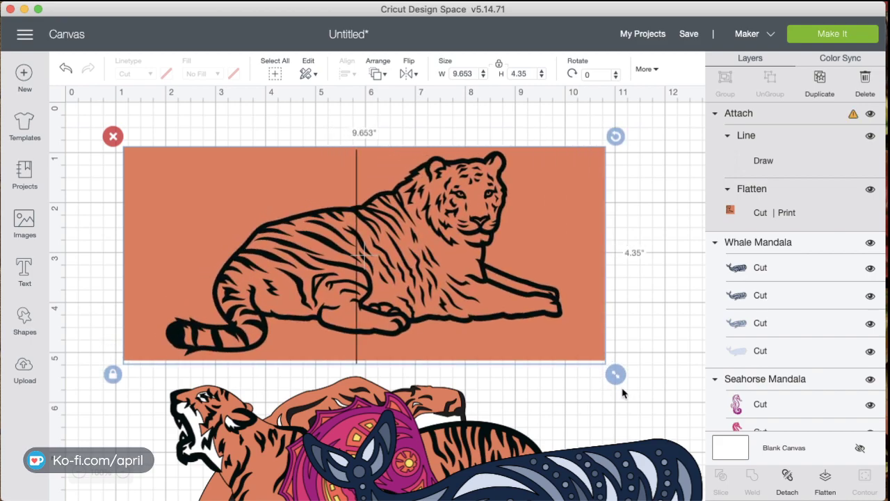
click(620, 387)
click(567, 359)
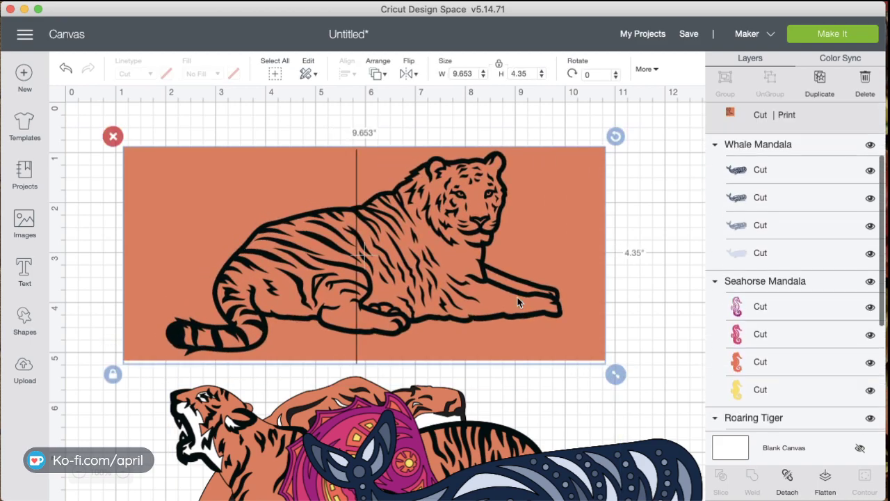
- Move the attached tiger design toward the canvas origin, enlarge it to about 11.8 inches wide and adjust its position
drag(519, 298, 474, 268)
drag(578, 345, 682, 388)
key(Down)
key(Down)
key(Down)
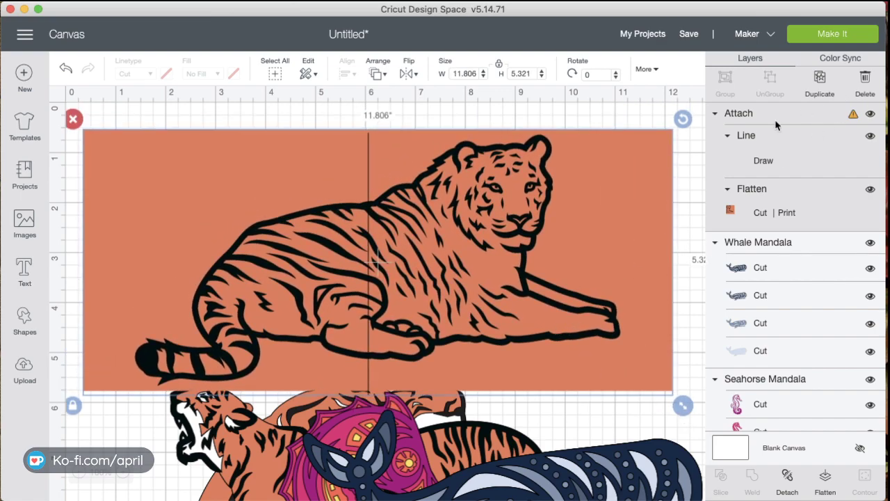
key(super+z)
key(super+z)
key(super+z)
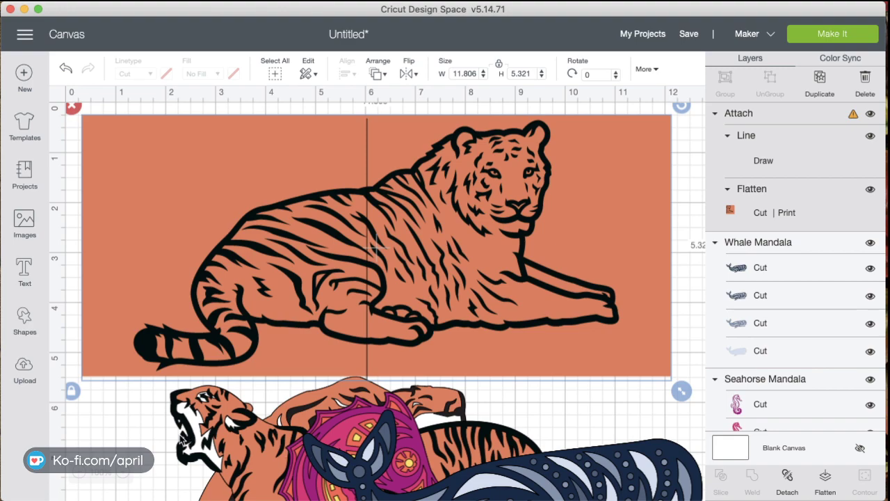
- Select all the overlapping animal designs below the attached tiger and delete them
drag(128, 436, 621, 453)
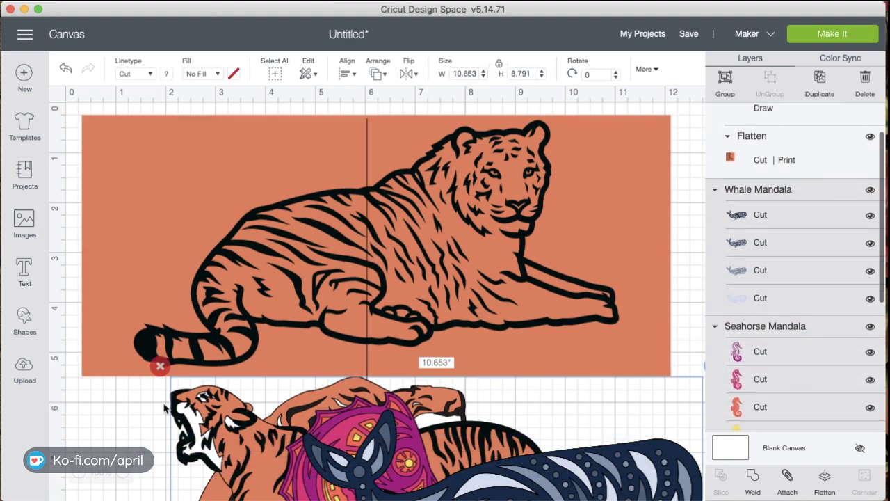
key(Delete)
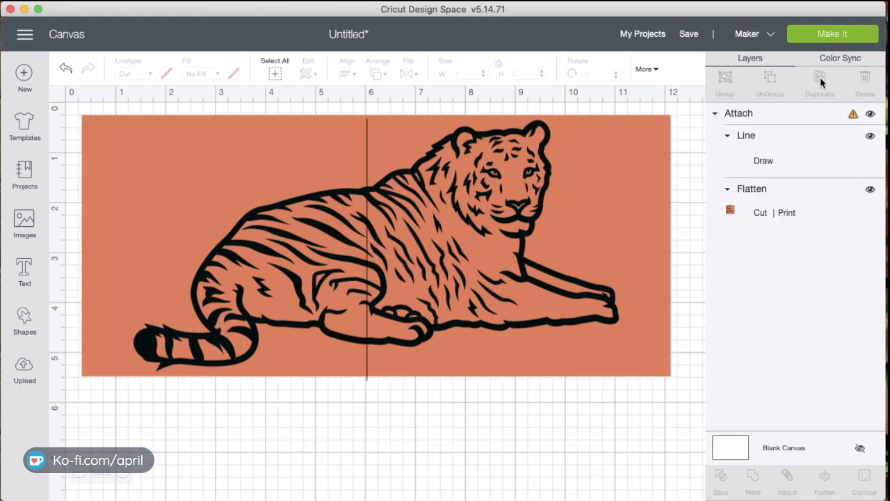
- Try to proceed to making the project, dismiss the incompatibility notice and open the size warning on the attached layer
click(828, 34)
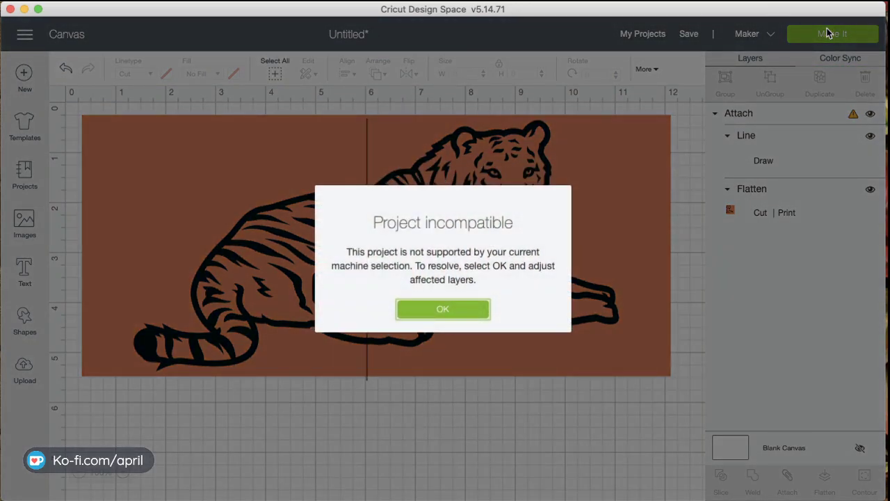
click(450, 313)
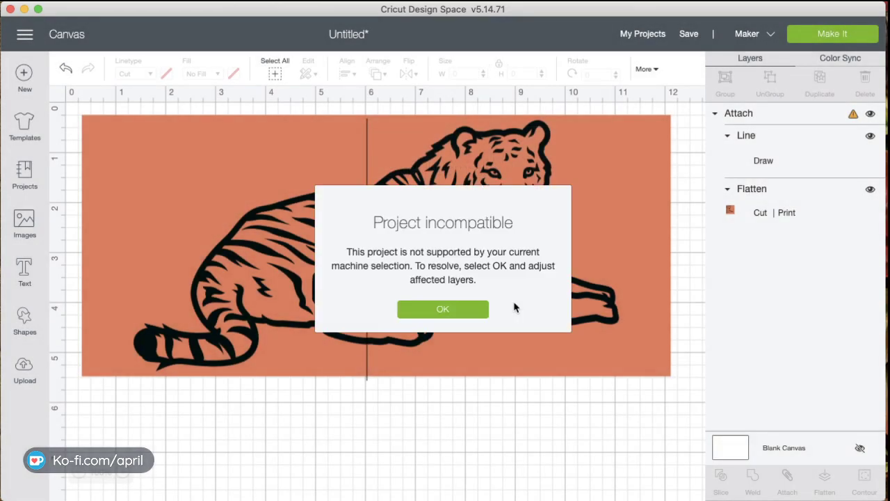
click(853, 118)
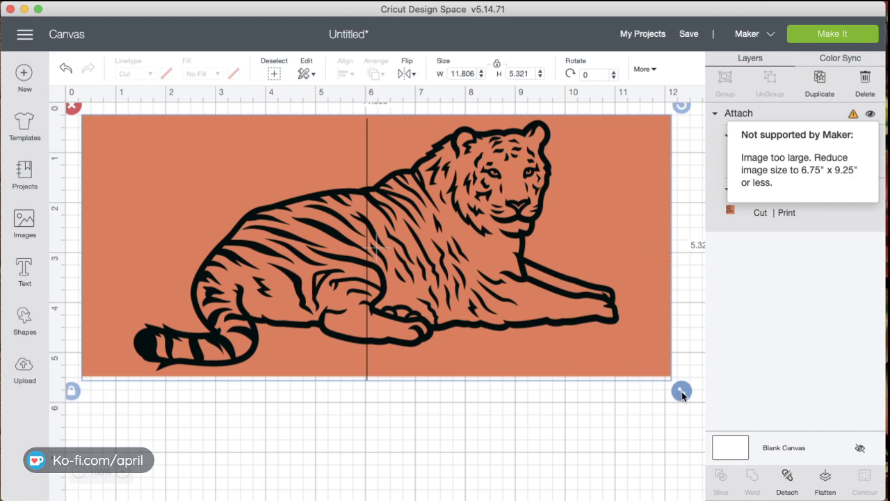
- Reduce the attached tiger design to about 9.14 inches wide to fit the print size limit
drag(682, 394, 572, 325)
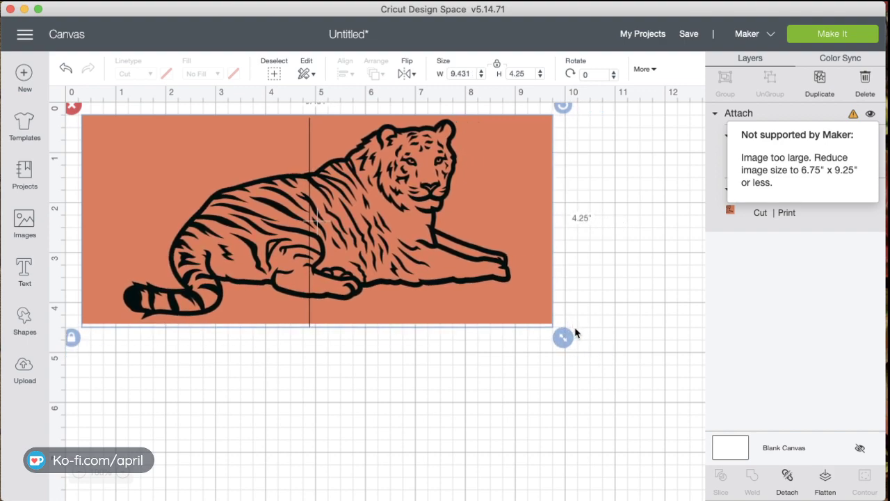
drag(564, 340, 550, 332)
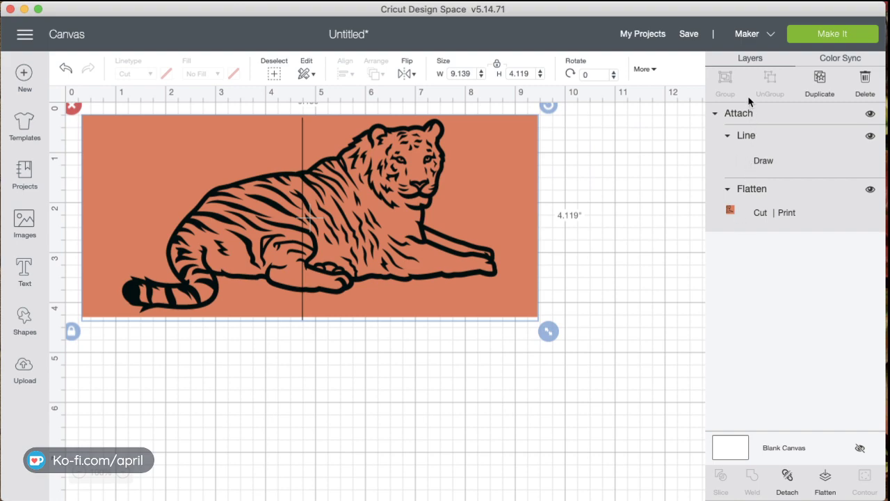
click(464, 381)
click(451, 225)
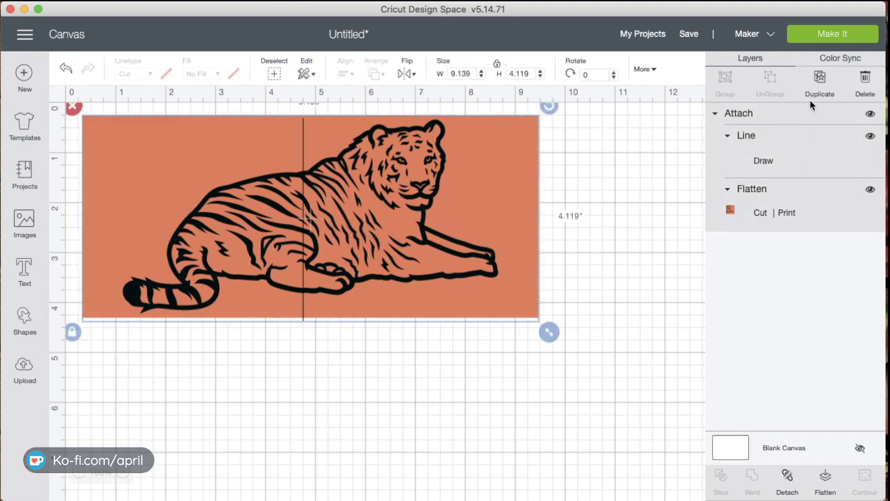